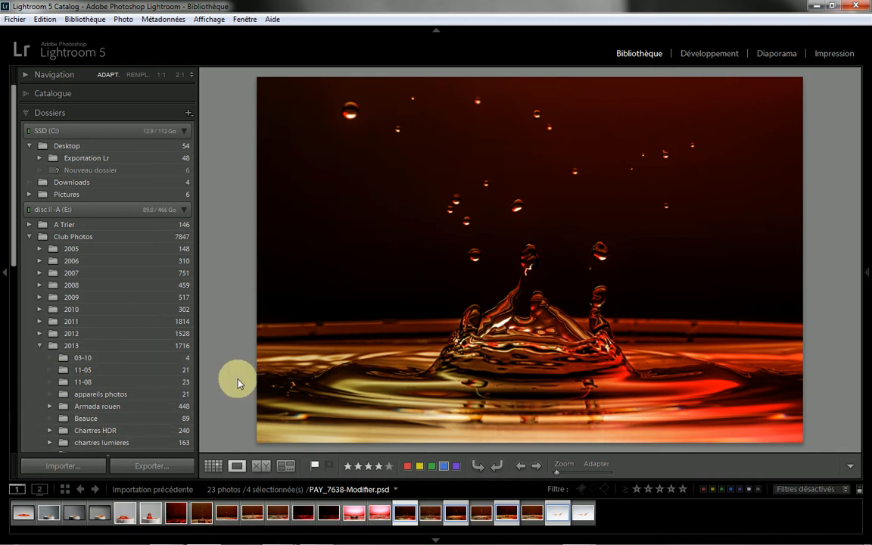
# Step: Open the photo import from the NIKON D200 card, set its development settings to Sans and enter the keyword goutte
pyautogui.click(50, 472)
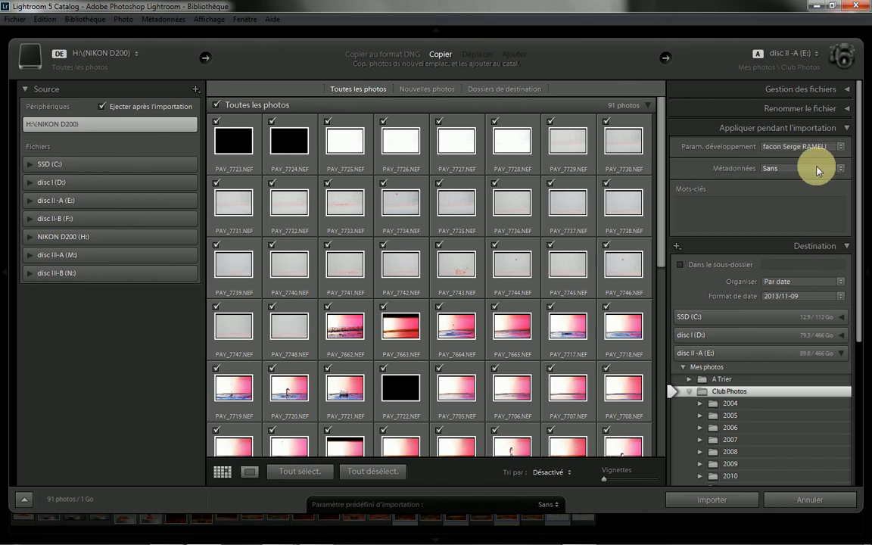
pyautogui.click(837, 146)
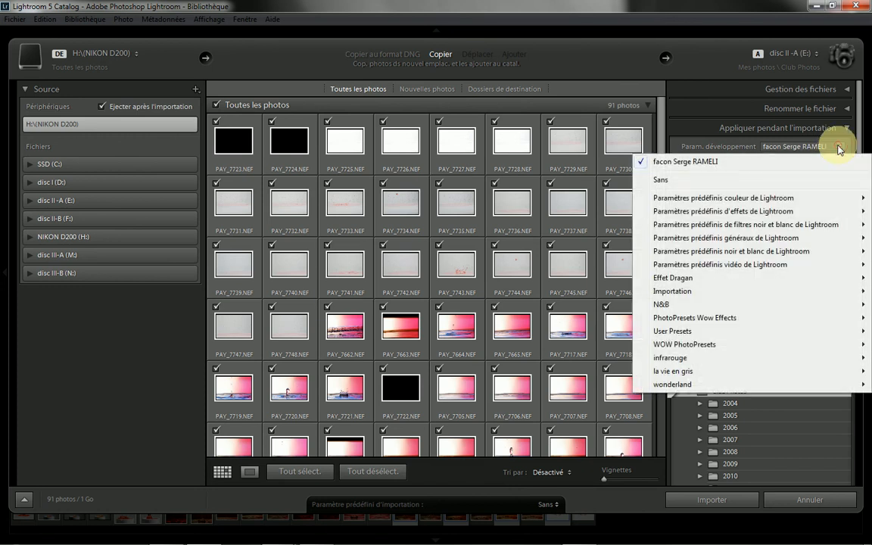
pyautogui.click(676, 182)
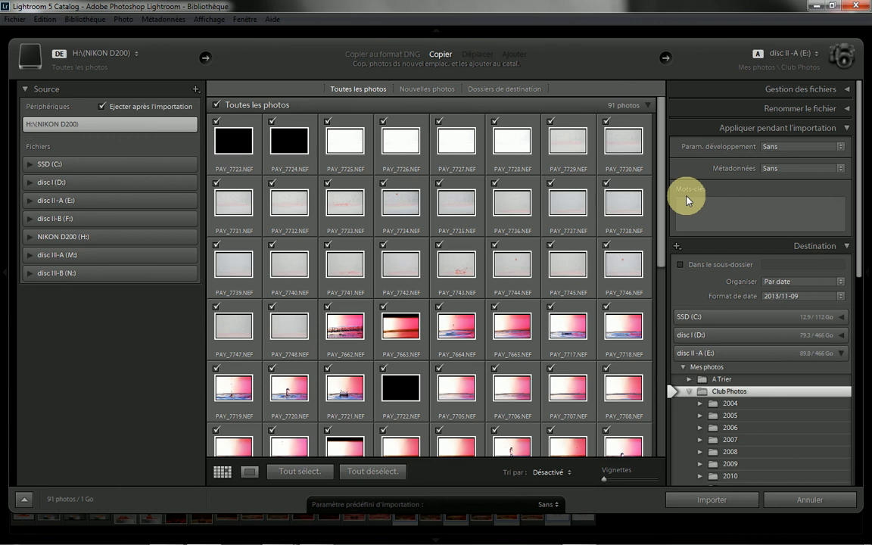
pyautogui.click(686, 203)
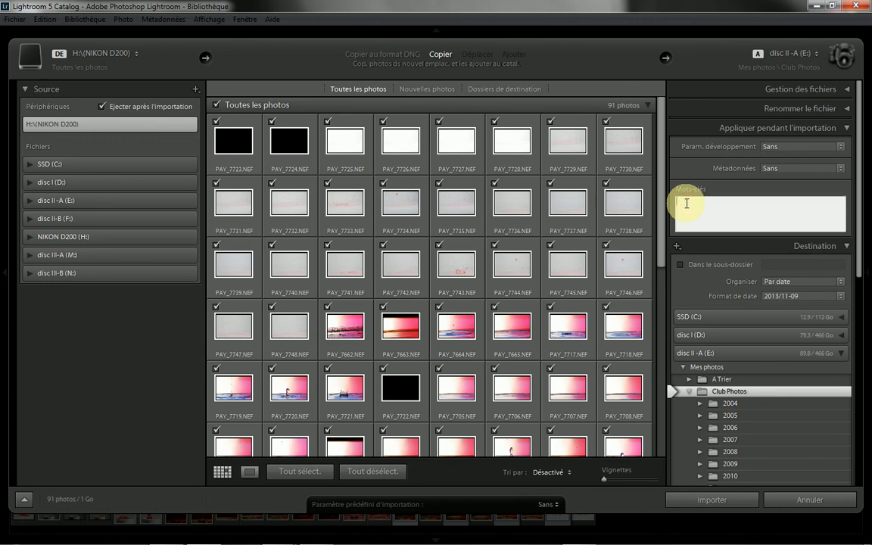
pyautogui.write('goutte')
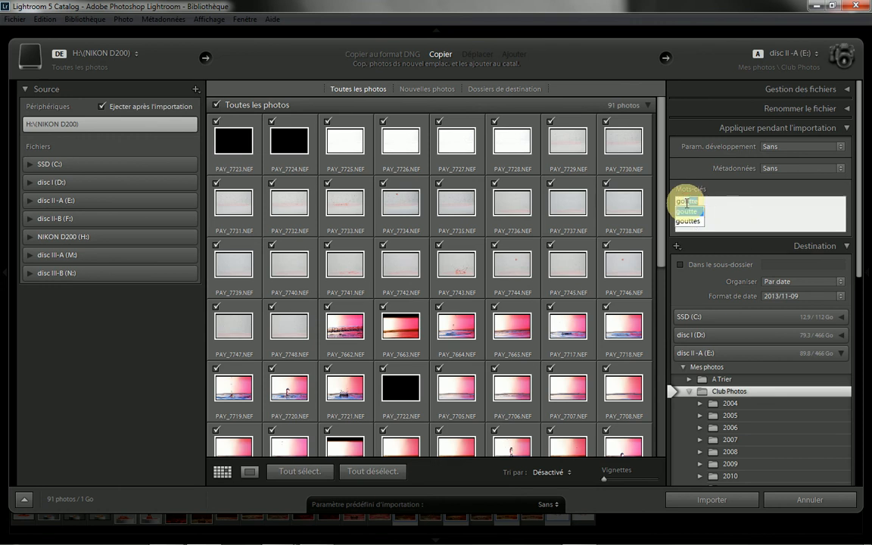
pyautogui.press('Return')
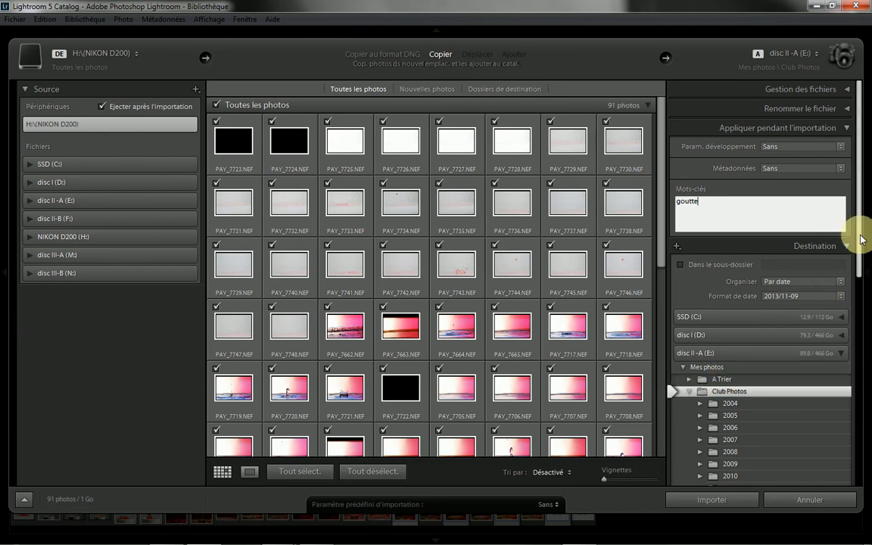
# Step: Check the Club Photos destination folder on disc II-A (E:) and import all the photos from the card
pyautogui.moveTo(861, 230); pyautogui.dragTo(859, 302)
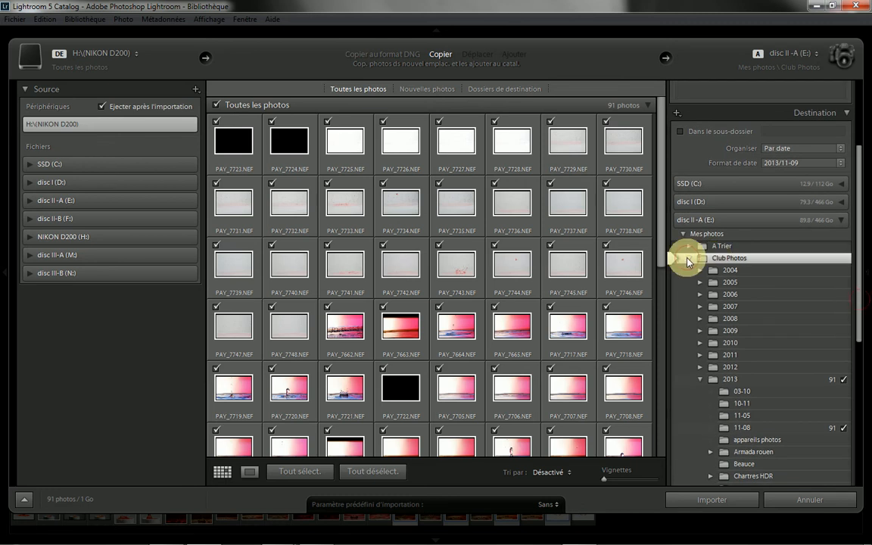
pyautogui.click(689, 259)
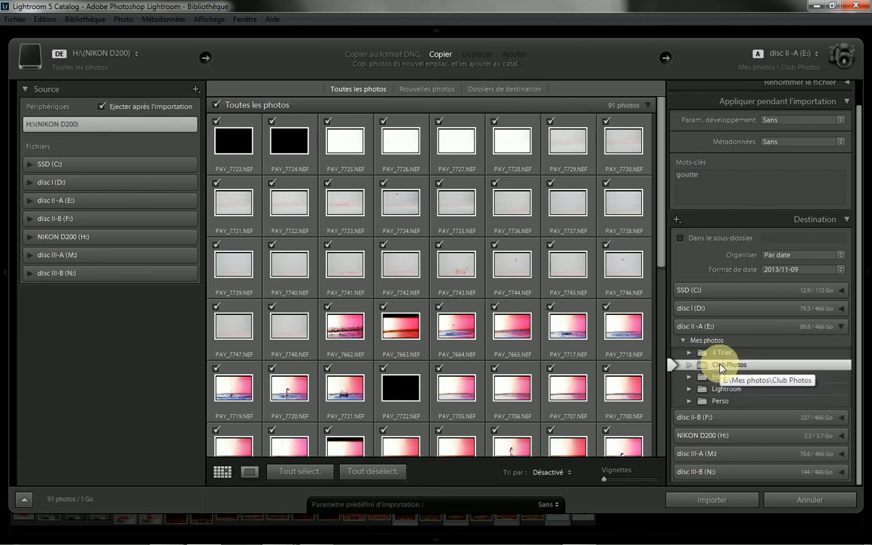
pyautogui.click(690, 365)
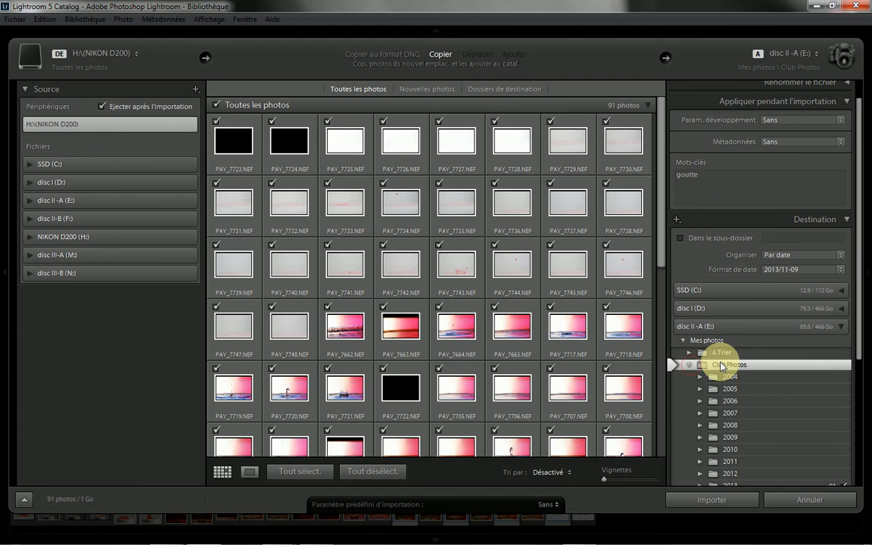
pyautogui.scroll(-3, 757, 325)
pyautogui.scroll(1, 756, 296)
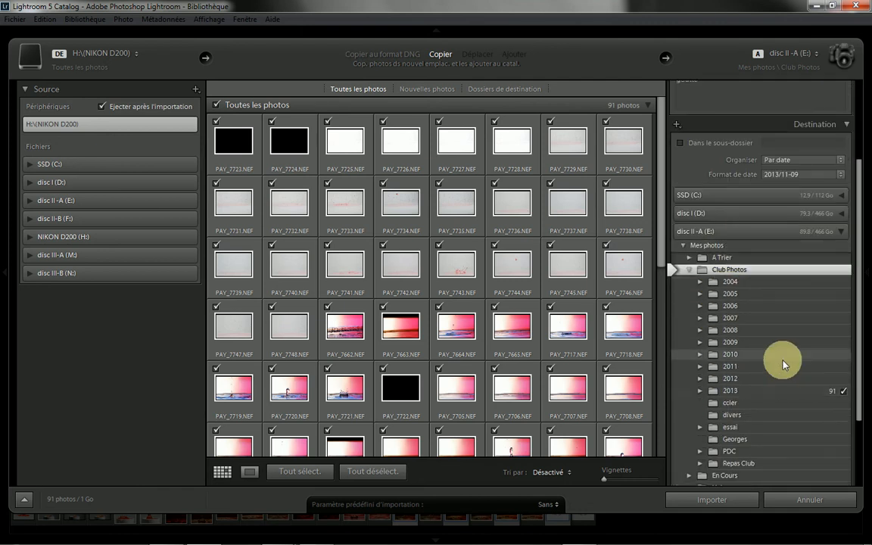
pyautogui.click(683, 501)
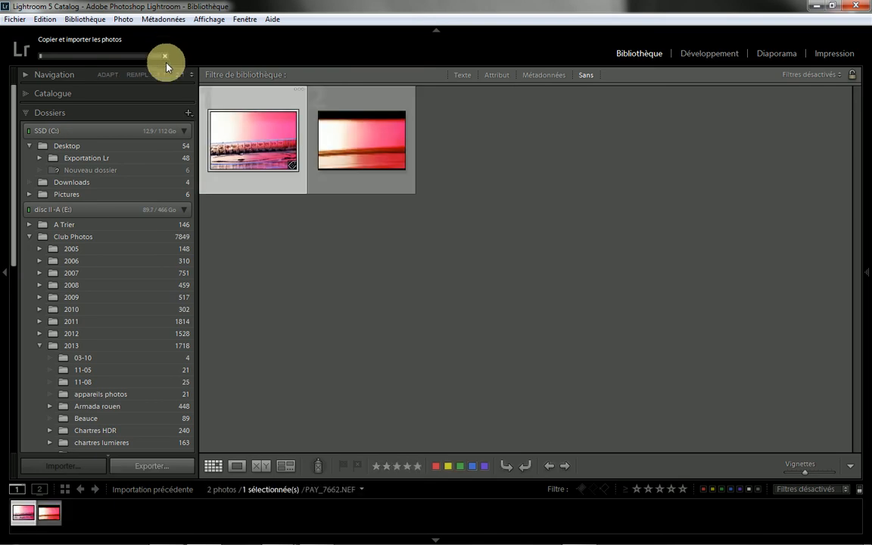
# Step: View the first imported photo enlarged, then return to the thumbnail grid and hide the folder list
pyautogui.doubleClick(253, 148)
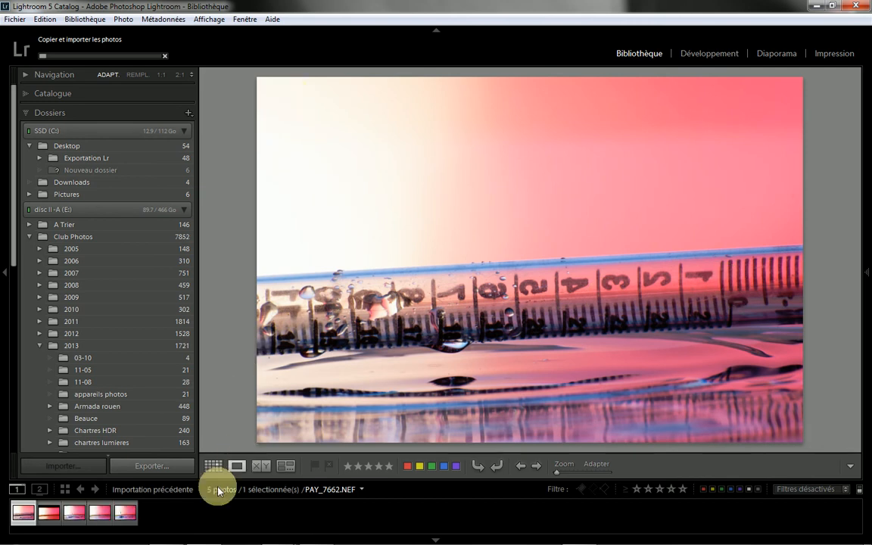
pyautogui.click(212, 466)
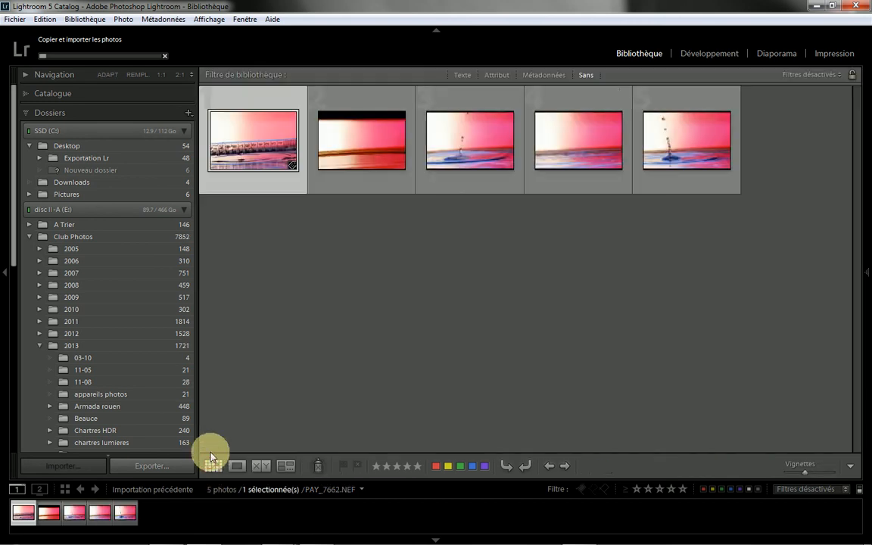
pyautogui.click(2, 276)
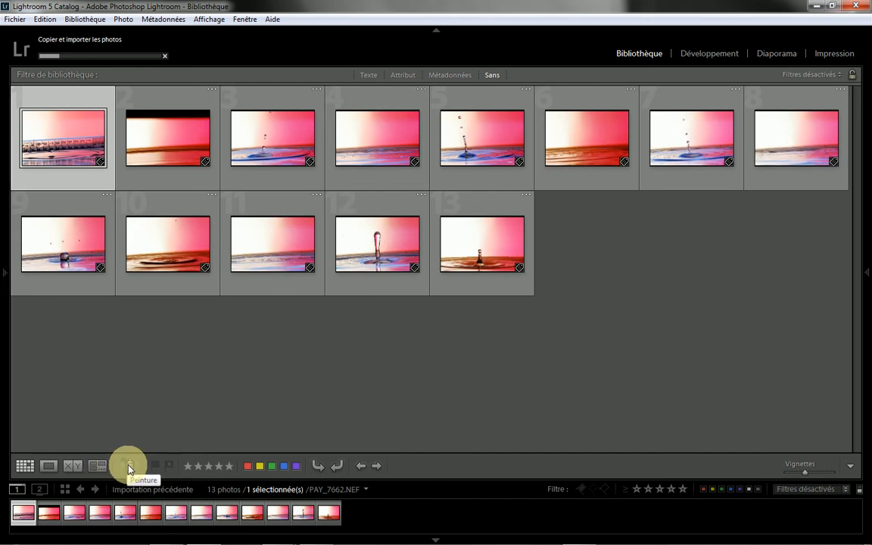
# Step: Activate the Painter tool and check that it applies the Marqueur attribute with the value Rejetée
pyautogui.click(130, 467)
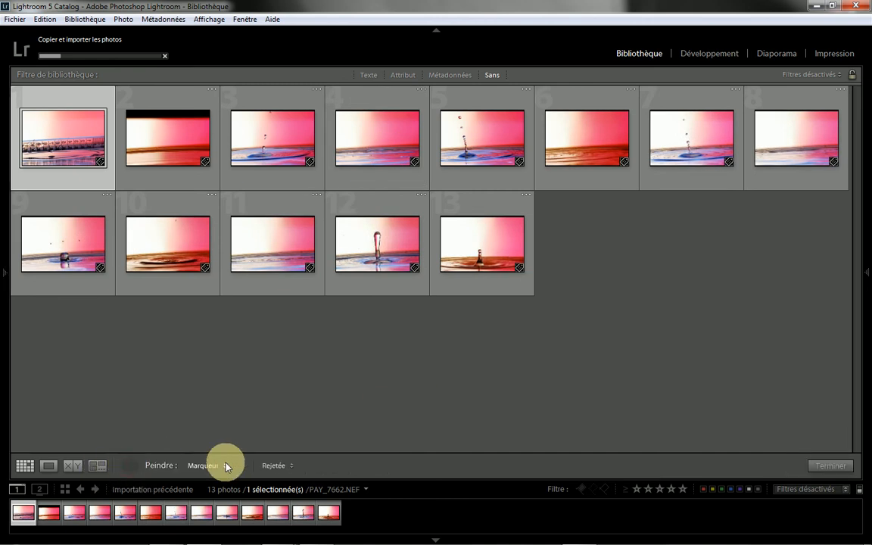
pyautogui.click(291, 466)
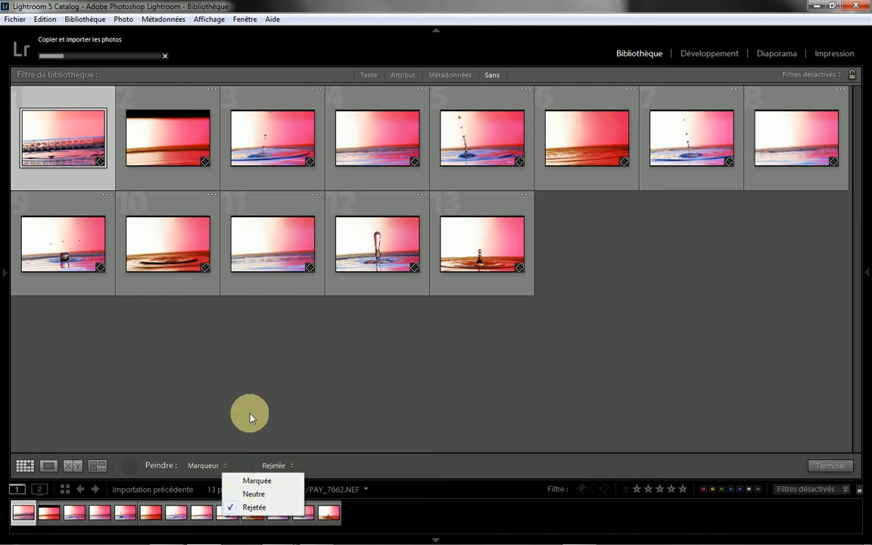
pyautogui.click(211, 461)
pyautogui.click(225, 467)
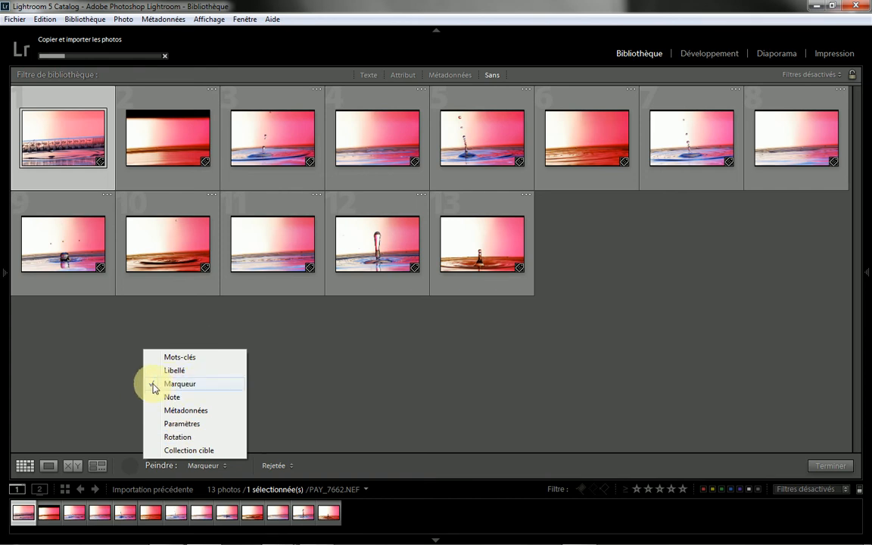
pyautogui.click(280, 464)
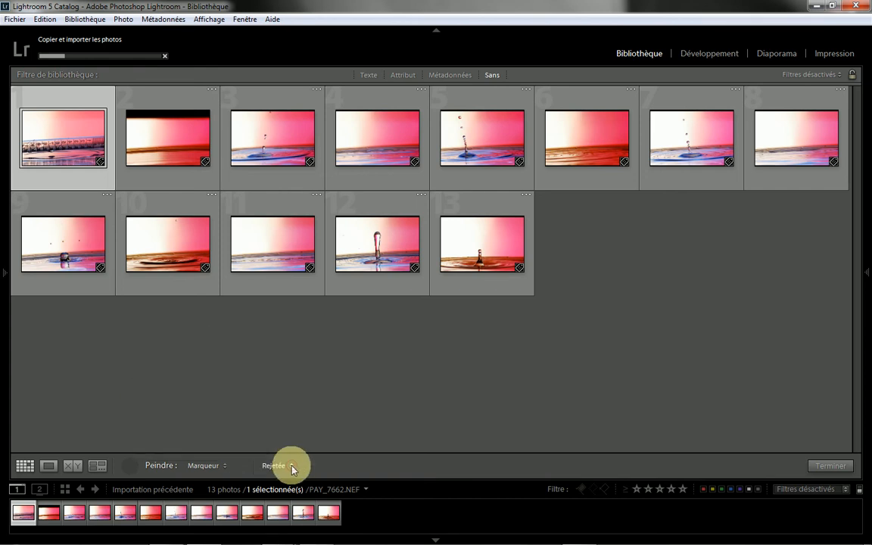
pyautogui.click(280, 464)
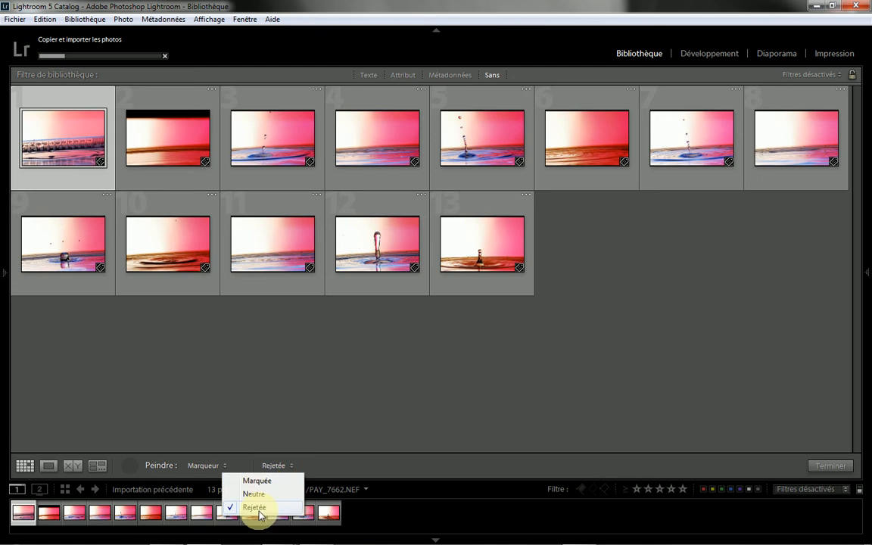
pyautogui.click(265, 405)
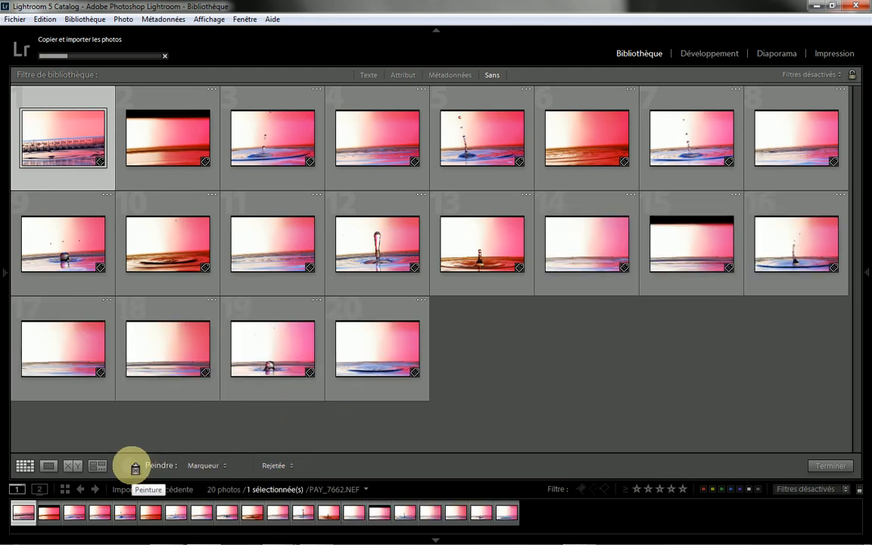
# Step: Paint the Rejetée flag on photos 1, 2, 4, 6, 8, 11, 14, 15, 17 and 18 in the grid
pyautogui.click(135, 468)
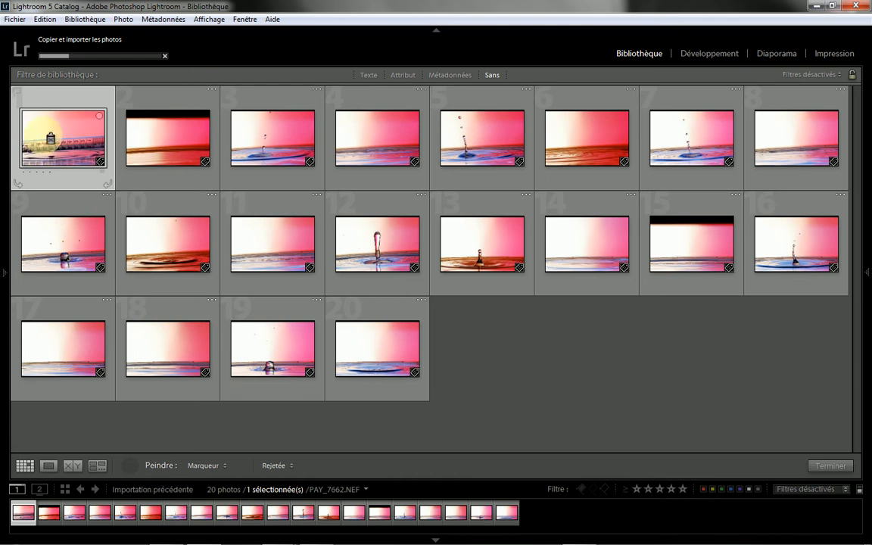
pyautogui.click(167, 134)
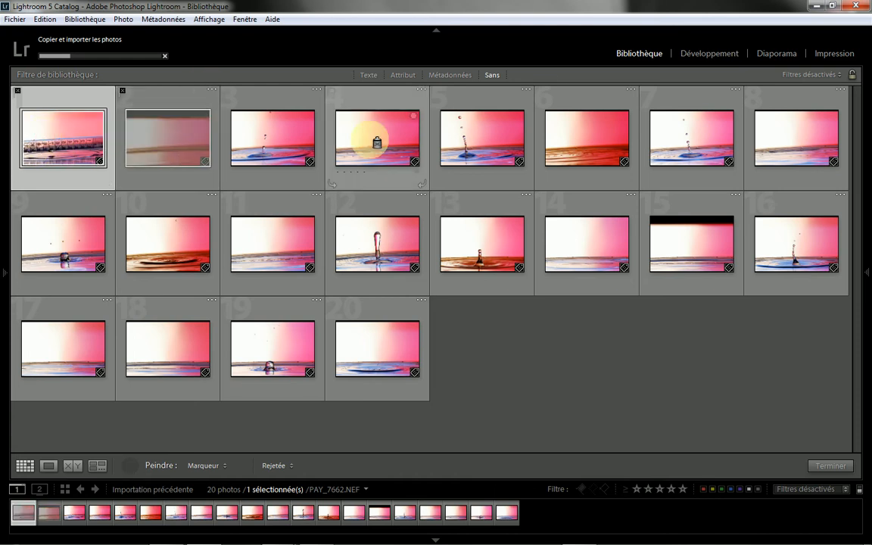
pyautogui.click(369, 139)
pyautogui.click(568, 148)
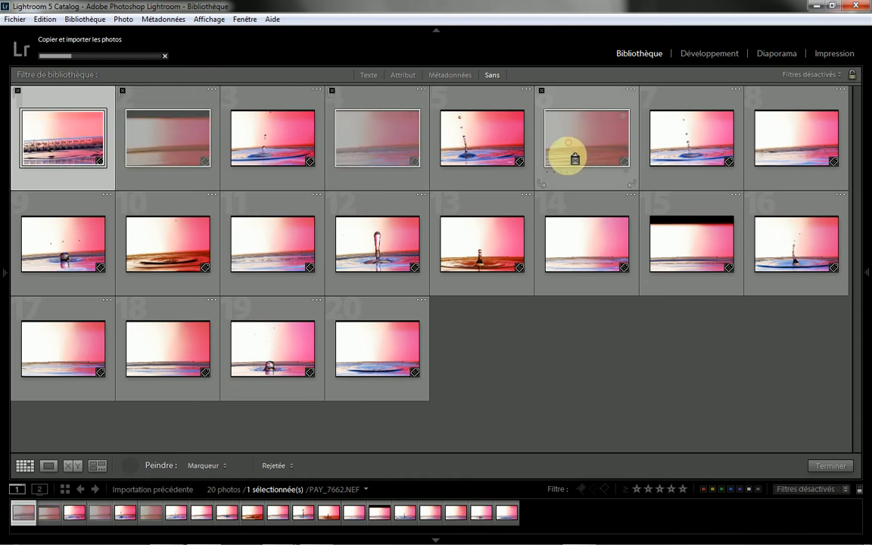
pyautogui.click(783, 146)
pyautogui.click(691, 253)
pyautogui.click(580, 255)
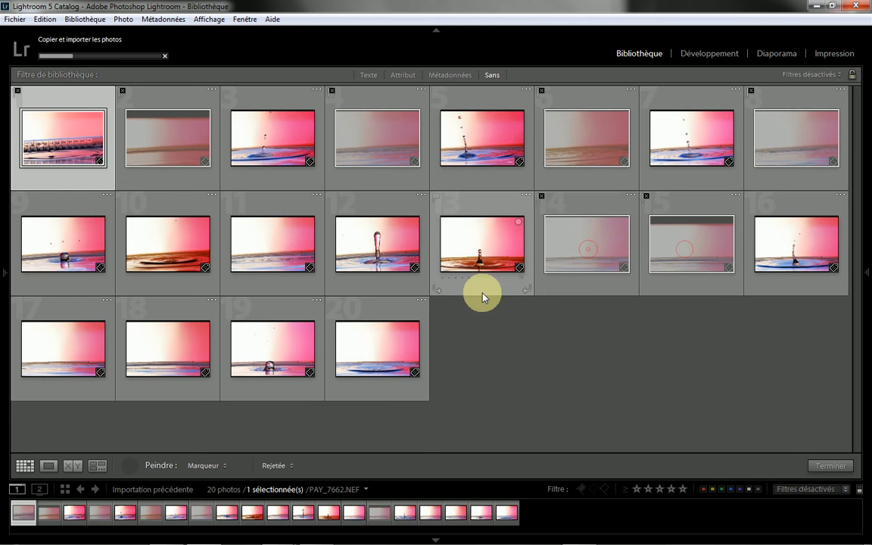
pyautogui.click(272, 249)
pyautogui.click(52, 351)
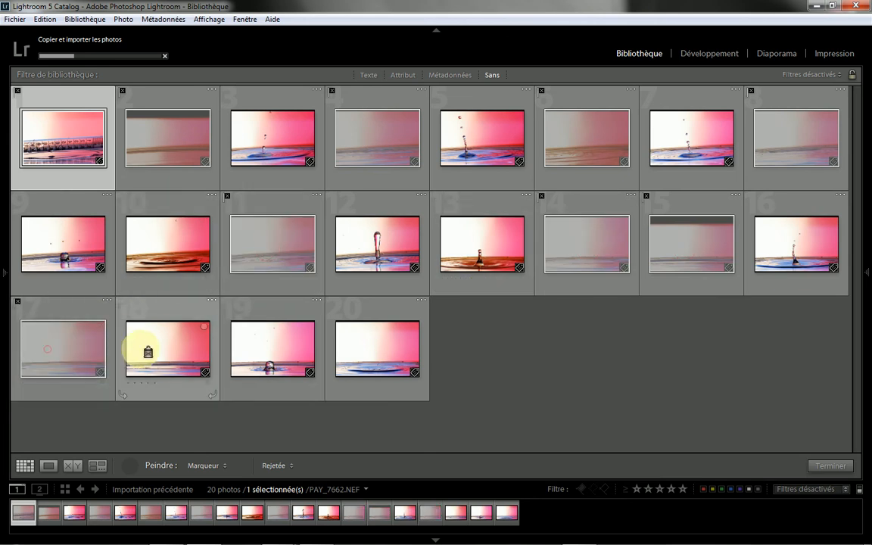
pyautogui.click(151, 350)
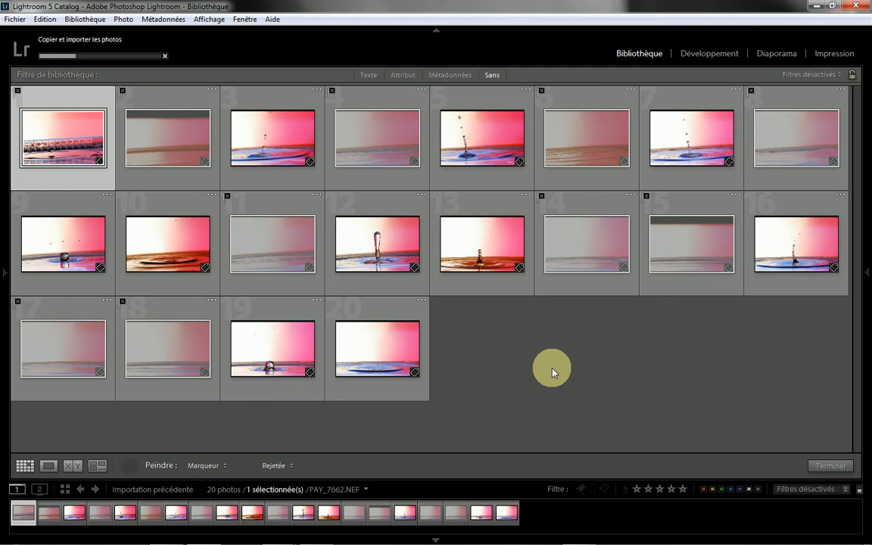
# Step: Paint the Rejetée flag on photos 21, 22, 24, 26 and 27 in the grid
pyautogui.scroll(-1, 551, 372)
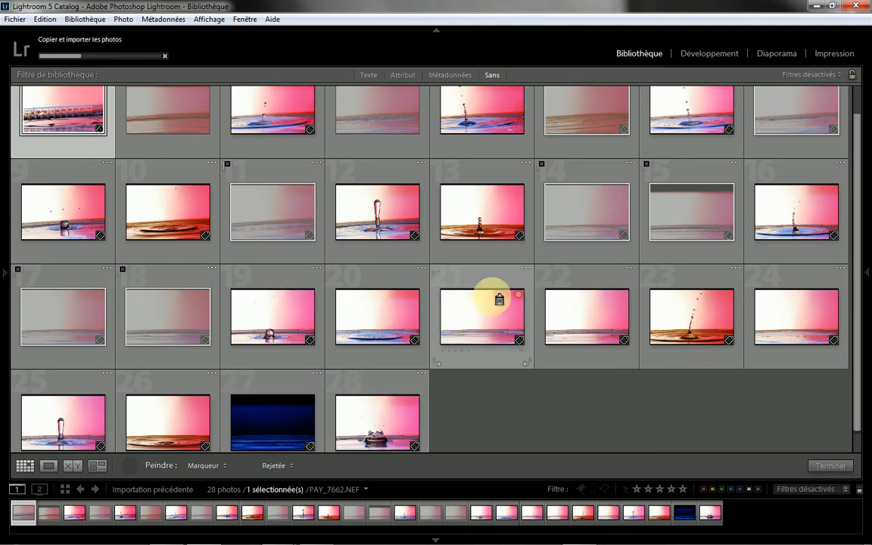
pyautogui.click(488, 310)
pyautogui.click(559, 321)
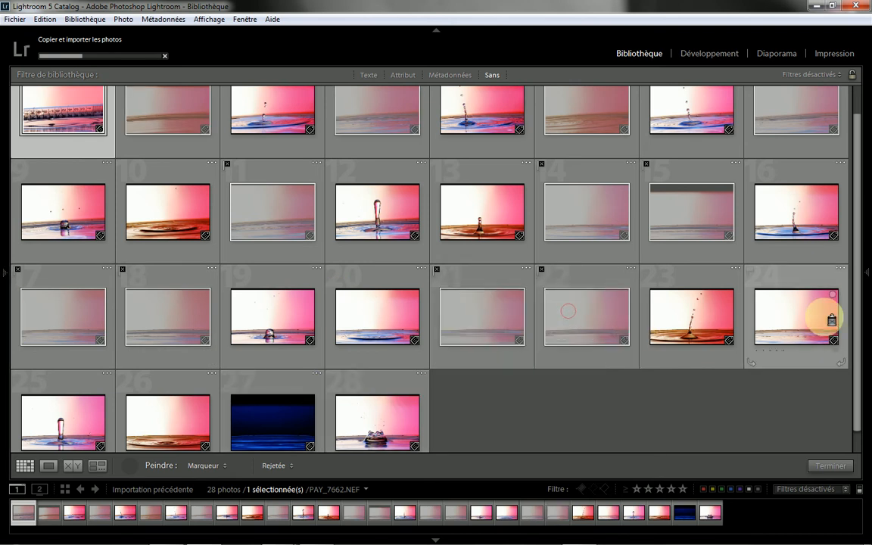
pyautogui.click(812, 318)
pyautogui.scroll(-1, 812, 318)
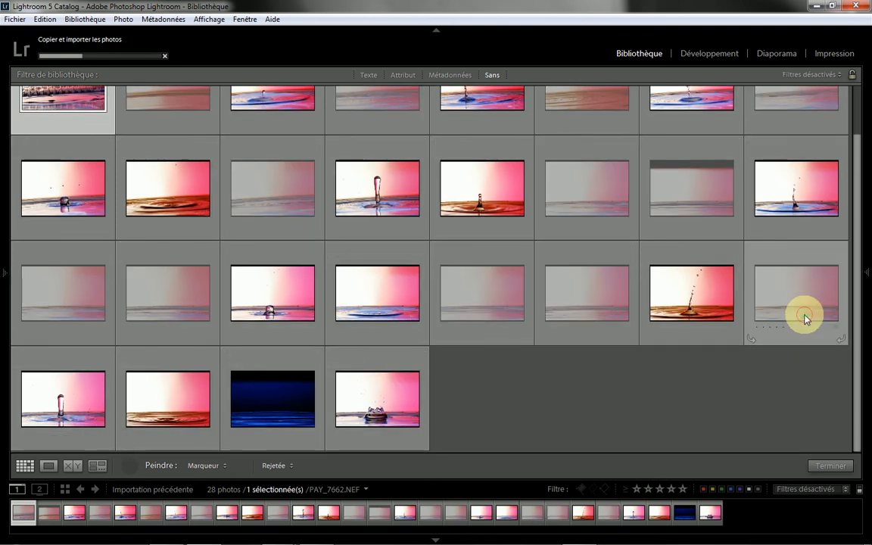
pyautogui.click(275, 392)
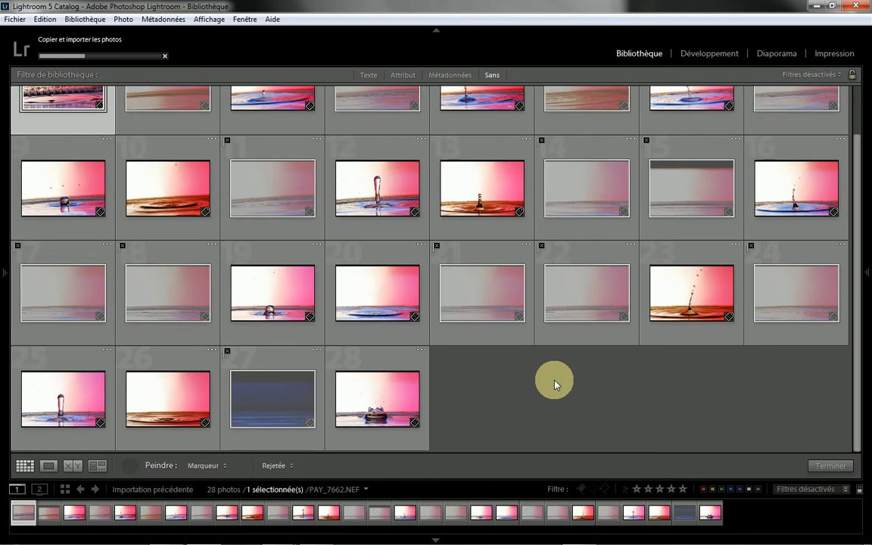
pyautogui.click(148, 393)
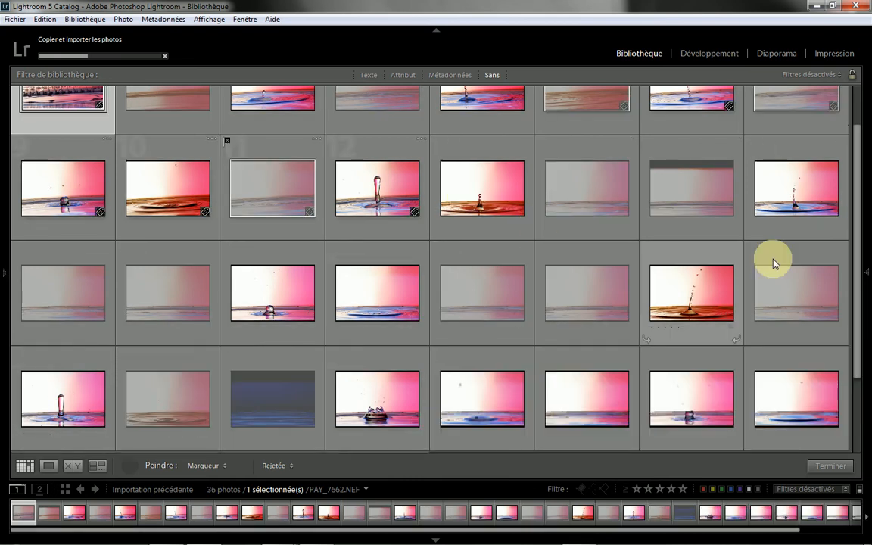
# Step: Select photo 30 and paint the Rejetée flag on photos 33, 34 and 36 in the grid
pyautogui.moveTo(858, 224); pyautogui.dragTo(854, 319)
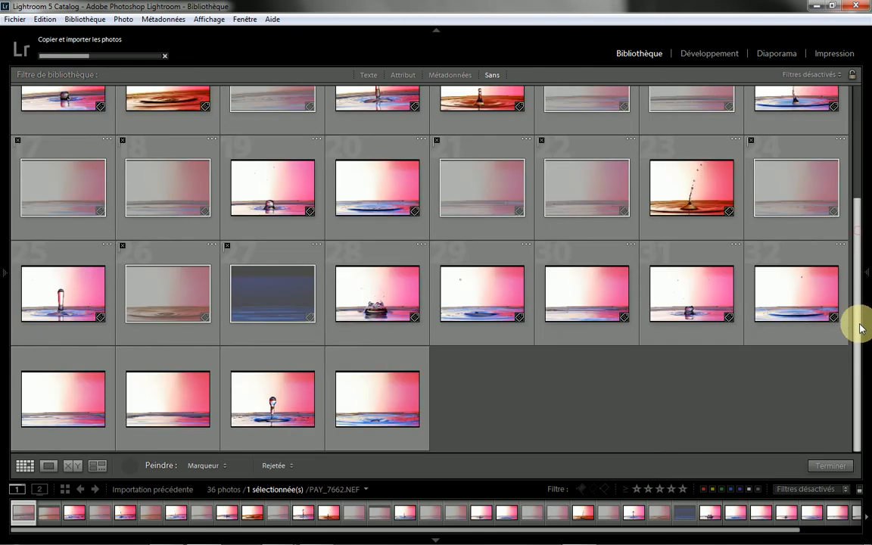
pyautogui.click(579, 291)
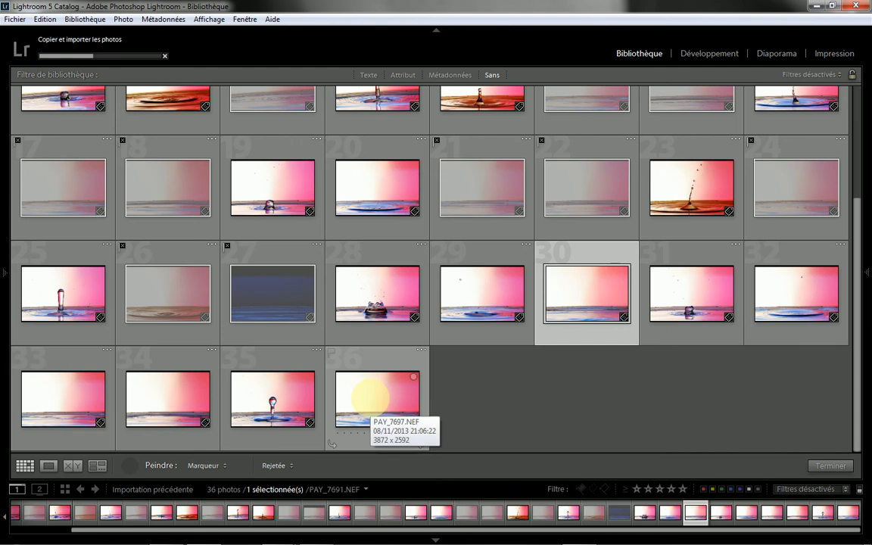
pyautogui.click(373, 399)
pyautogui.click(185, 389)
pyautogui.click(66, 395)
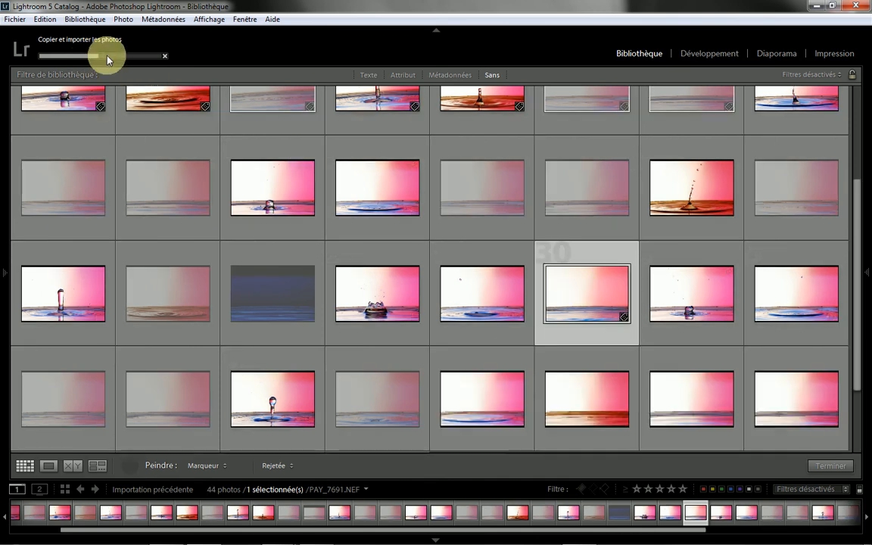
# Step: Paint the Rejetée flag on photos 37 to 40, 42 and 44 in the grid
pyautogui.scroll(-2, 323, 263)
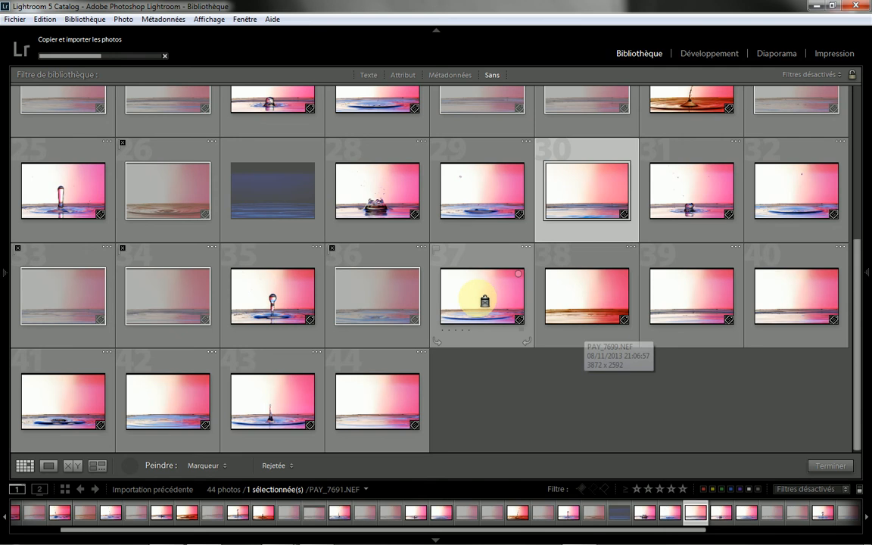
pyautogui.click(568, 296)
pyautogui.click(695, 291)
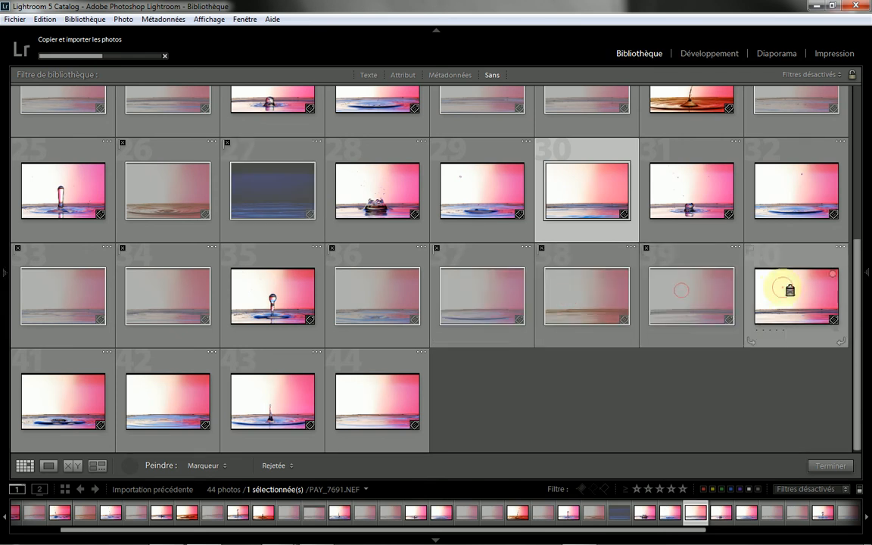
pyautogui.click(778, 288)
pyautogui.click(369, 399)
pyautogui.click(147, 401)
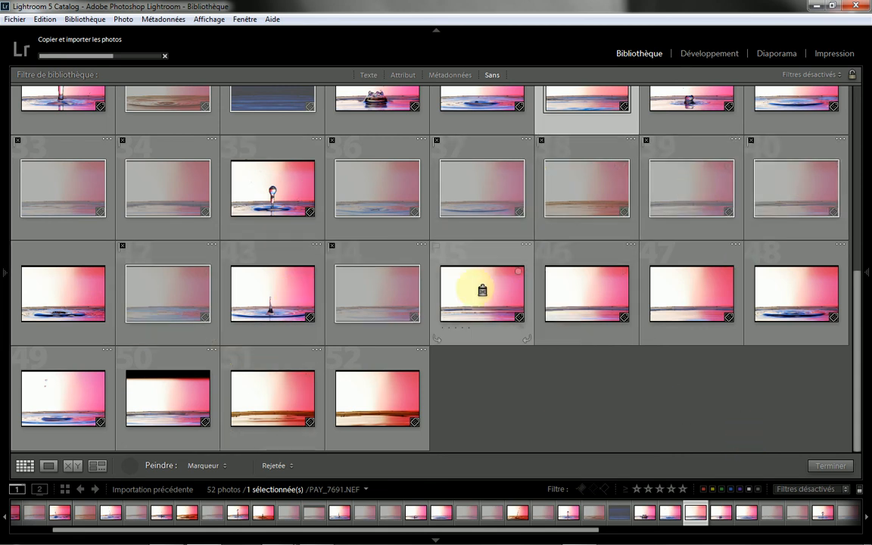
# Step: Paint the Rejetée flag on photos 45, 46, 47, 50, 51 and 52 in the grid
pyautogui.click(568, 296)
pyautogui.click(671, 296)
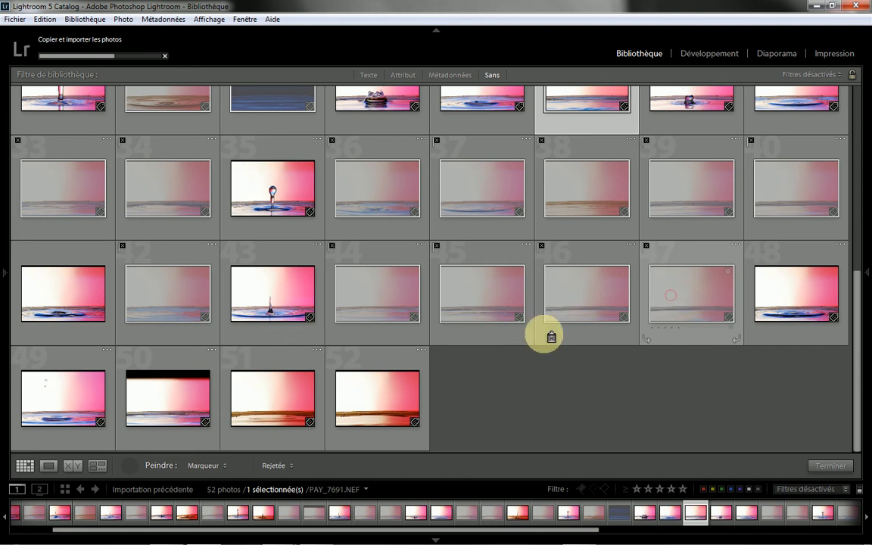
pyautogui.click(167, 402)
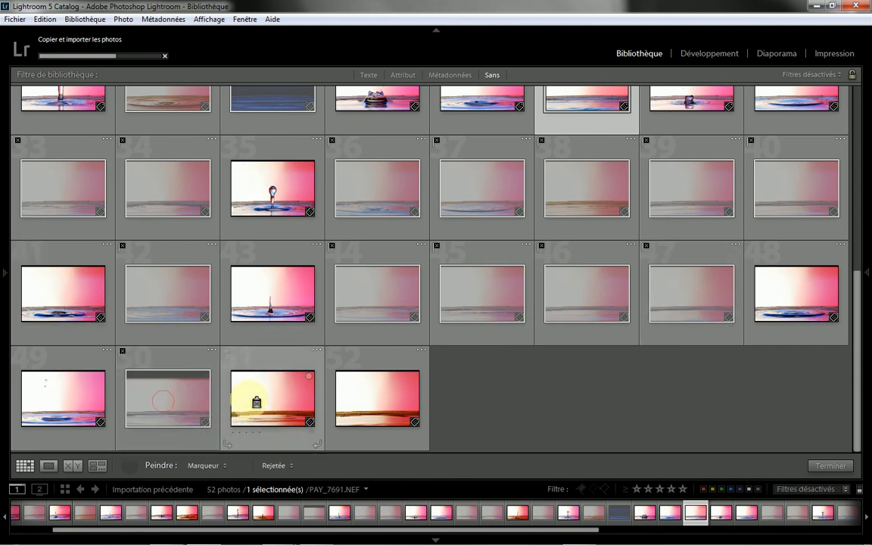
pyautogui.moveTo(299, 392); pyautogui.dragTo(491, 387)
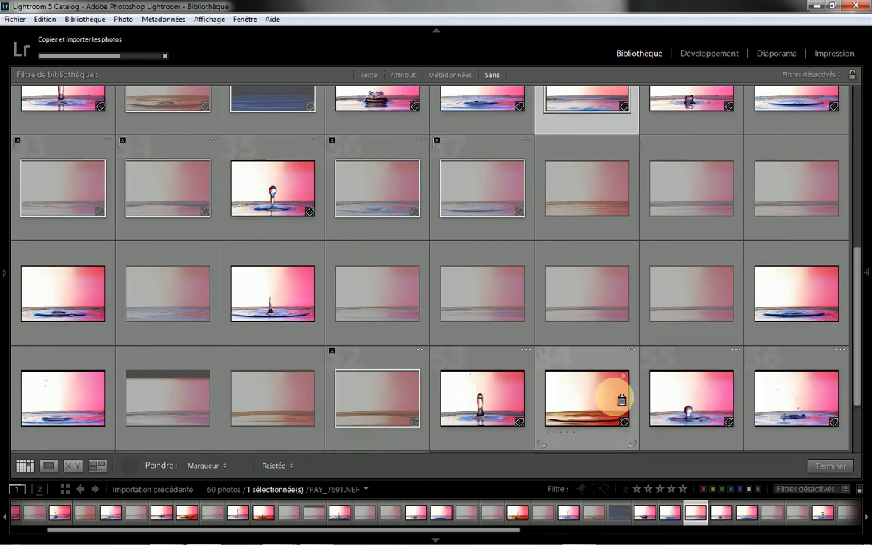
# Step: Flag photo 57 as rejected and mark the drop photos 58 and 60 with the white pick flag
pyautogui.scroll(-1, 575, 382)
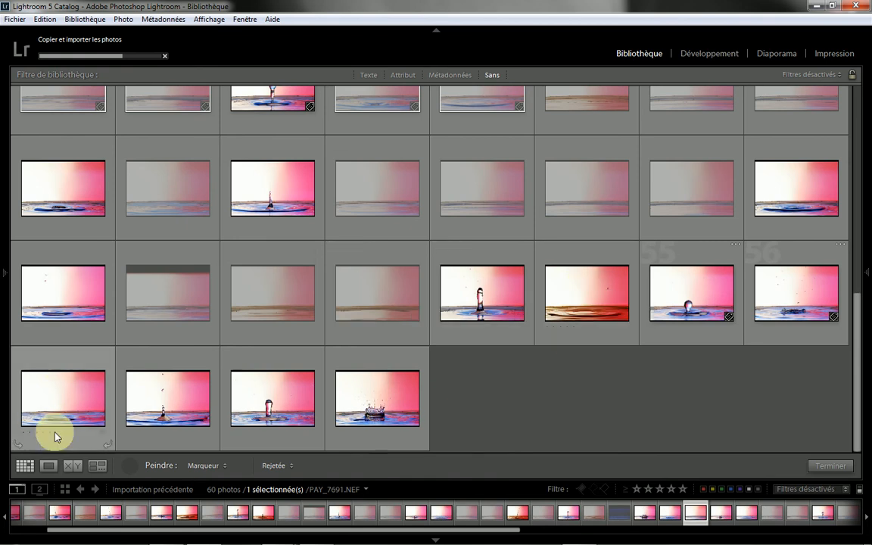
pyautogui.click(58, 392)
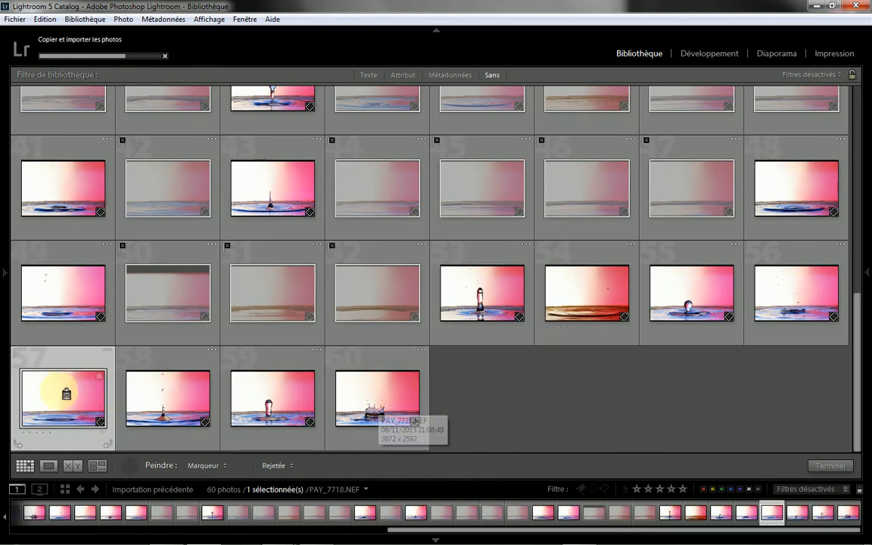
pyautogui.press('x')
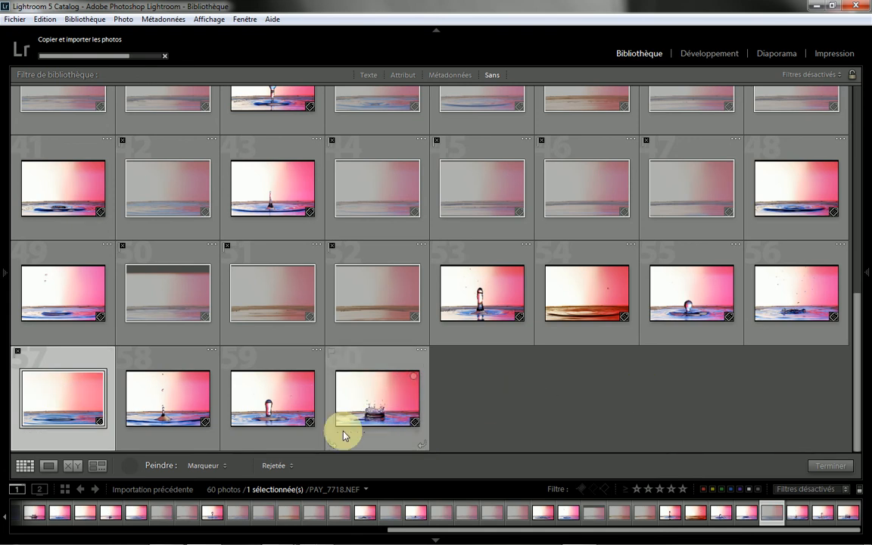
pyautogui.click(332, 352)
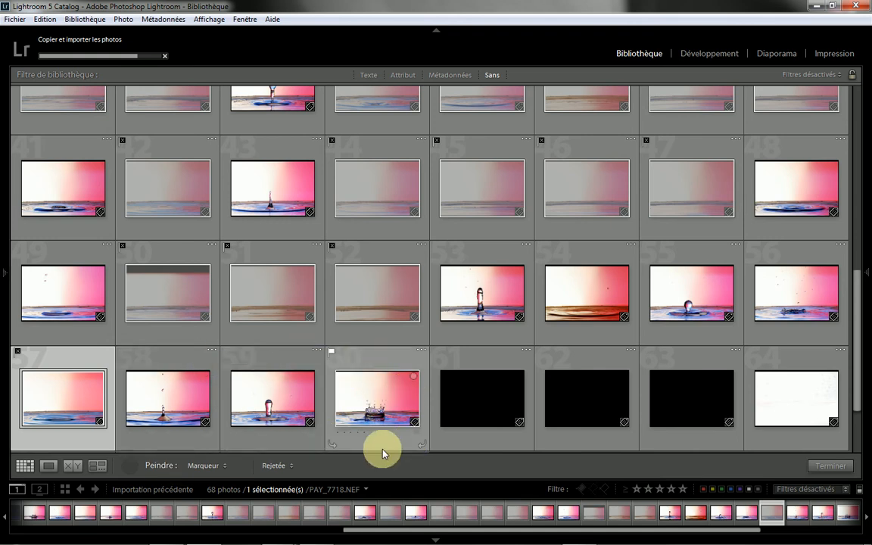
pyautogui.click(125, 351)
# Step: Paint the Rejetée flag on the three black photos 61, 62 and 63
pyautogui.click(473, 395)
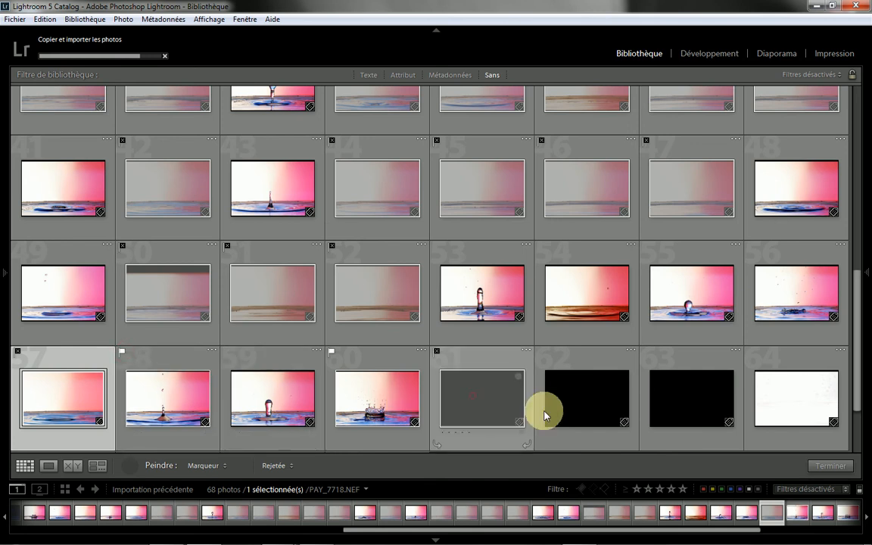
pyautogui.click(596, 395)
pyautogui.click(708, 393)
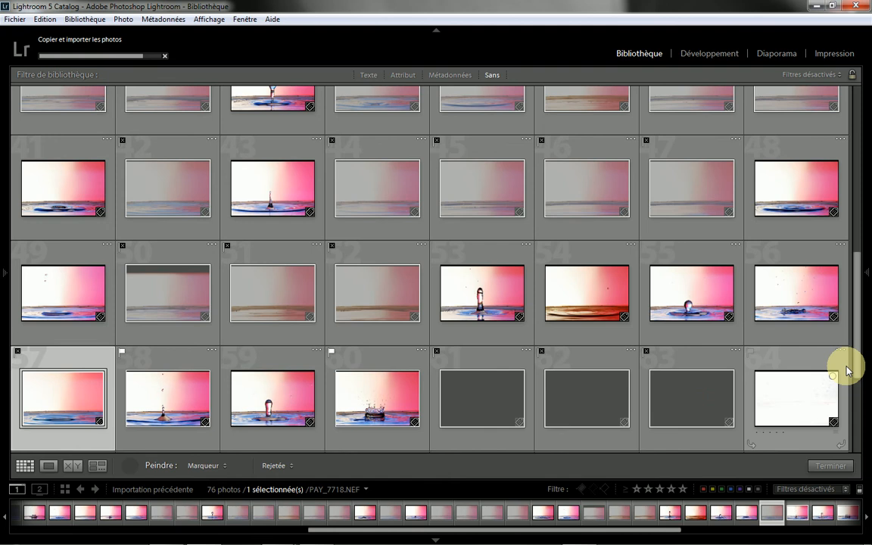
# Step: Paint the Rejetée flag on the blank white and grey photos 64 to 71
pyautogui.moveTo(856, 356); pyautogui.dragTo(863, 423)
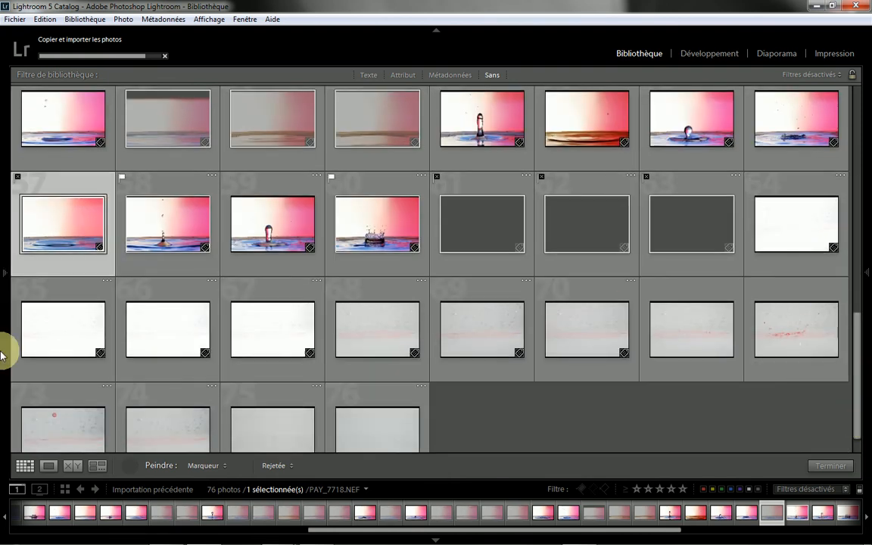
pyautogui.scroll(-1, 730, 342)
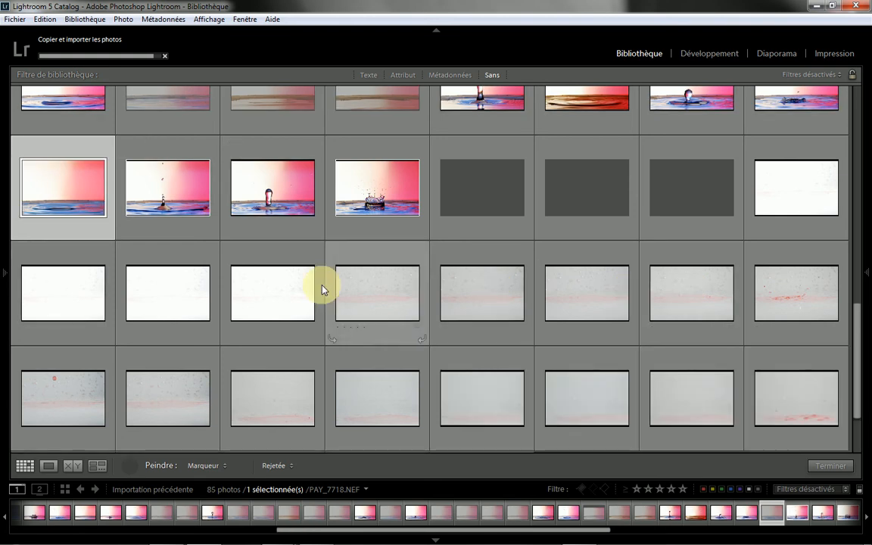
pyautogui.click(808, 188)
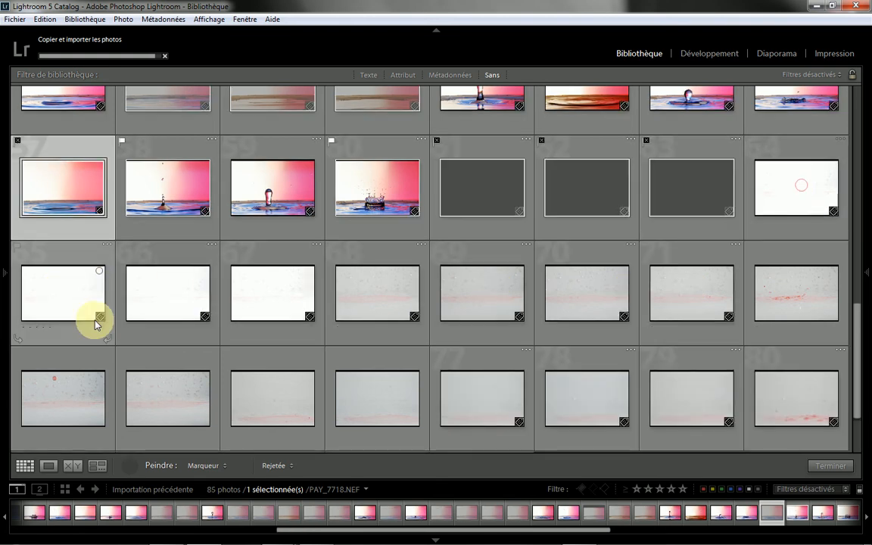
pyautogui.click(72, 292)
pyautogui.moveTo(356, 288); pyautogui.dragTo(685, 293)
pyautogui.scroll(-1, 673, 341)
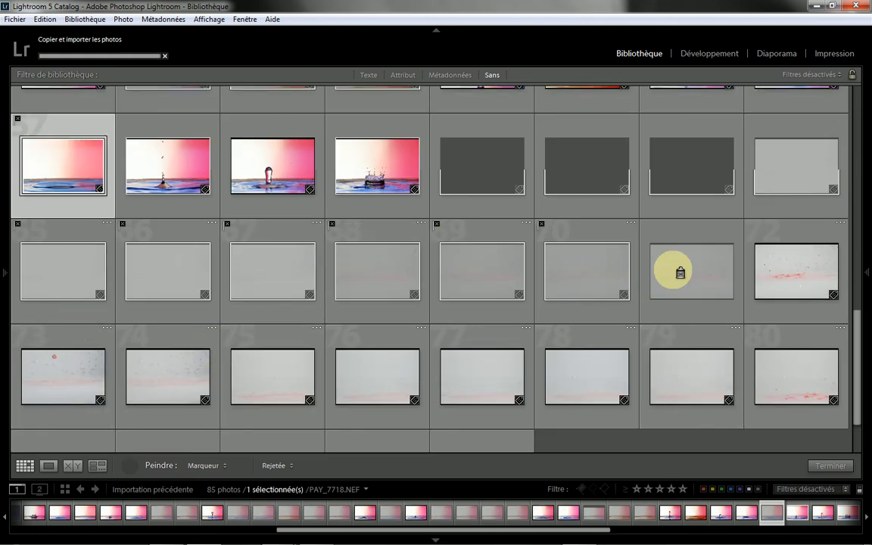
pyautogui.click(706, 277)
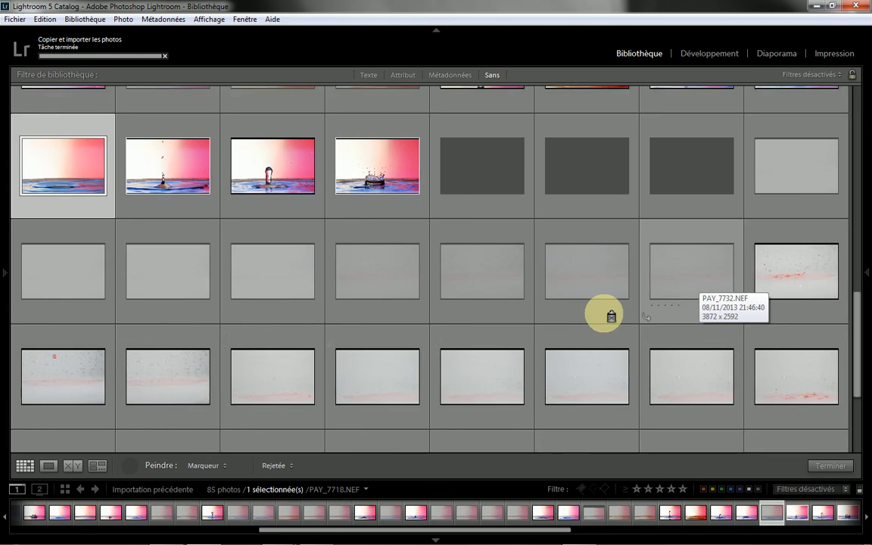
# Step: Paint the Rejetée flag on photos 74, 75, 76, 78, 79, 81, 84, 86, 87 and 90
pyautogui.scroll(-4, 138, 374)
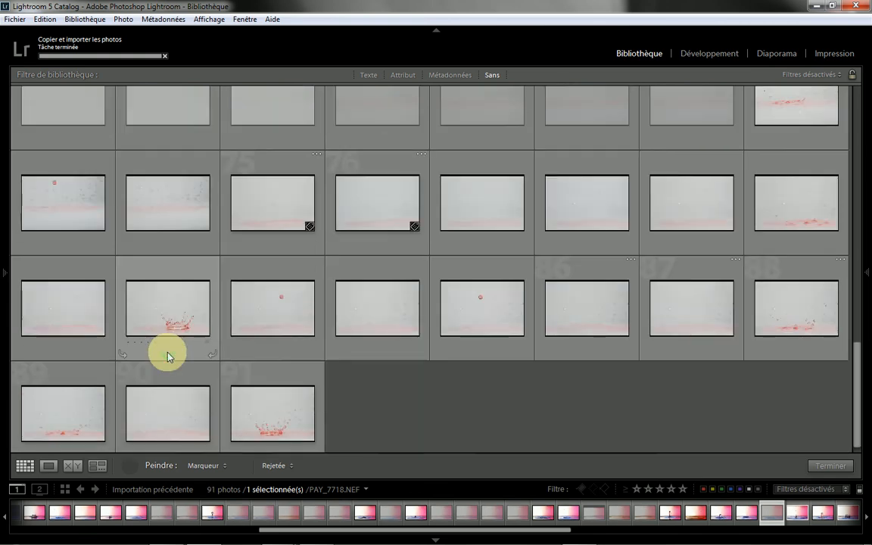
pyautogui.click(158, 419)
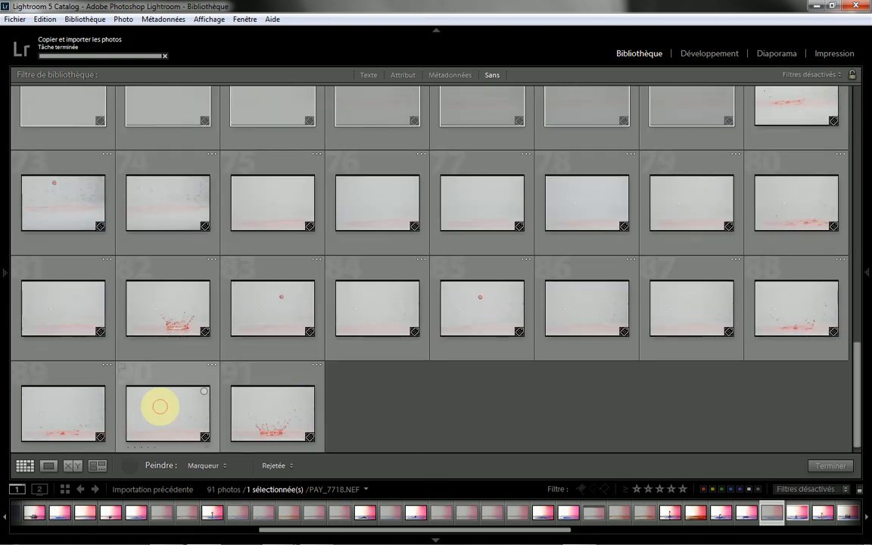
pyautogui.click(614, 308)
pyautogui.click(675, 302)
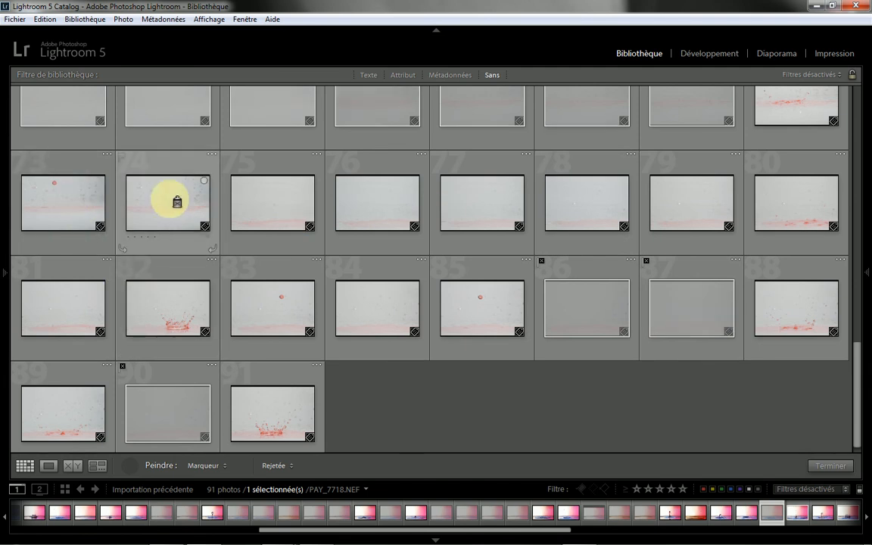
pyautogui.moveTo(172, 199)
pyautogui.mouseDown()
pyautogui.moveTo(655, 212)
pyautogui.moveTo(715, 208)
pyautogui.mouseUp()
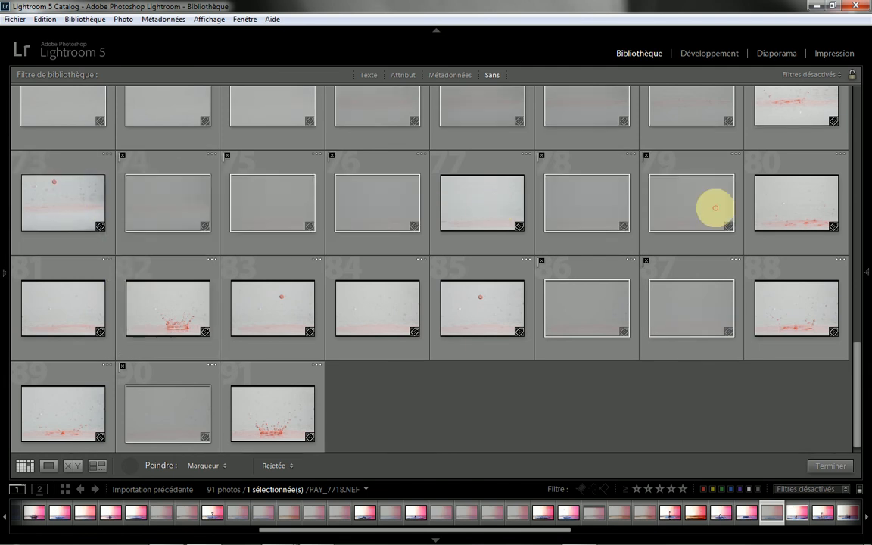
pyautogui.click(74, 310)
pyautogui.click(375, 307)
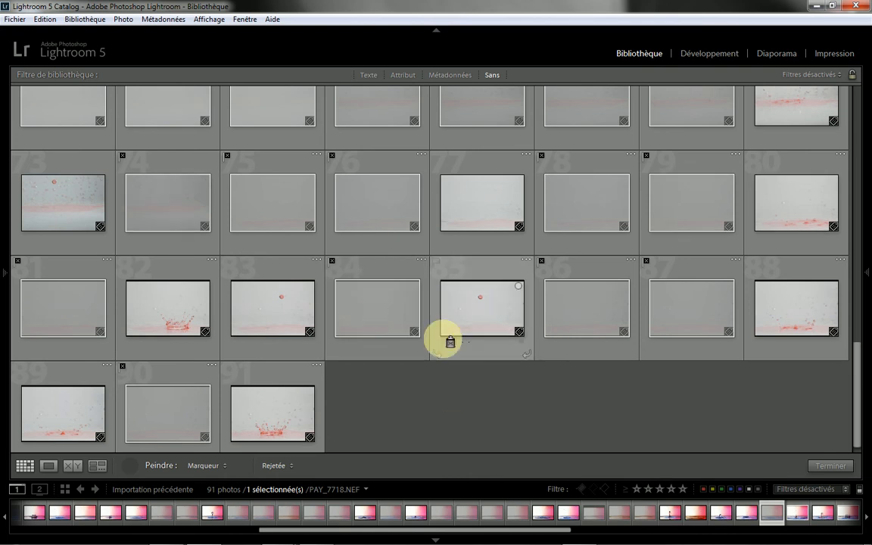
pyautogui.scroll(-1, 478, 399)
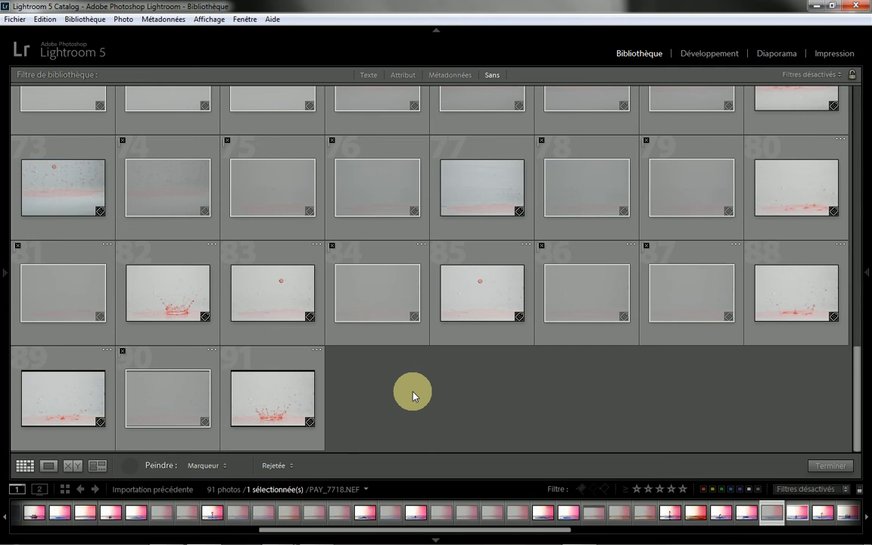
# Step: Filter the grid by flag status to show only the rejected photos and review them from the first one
pyautogui.click(604, 489)
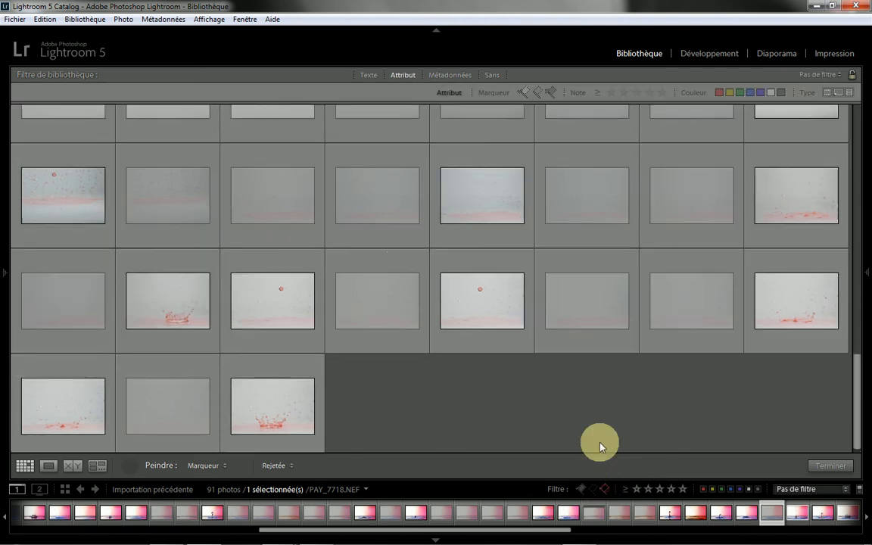
pyautogui.click(606, 491)
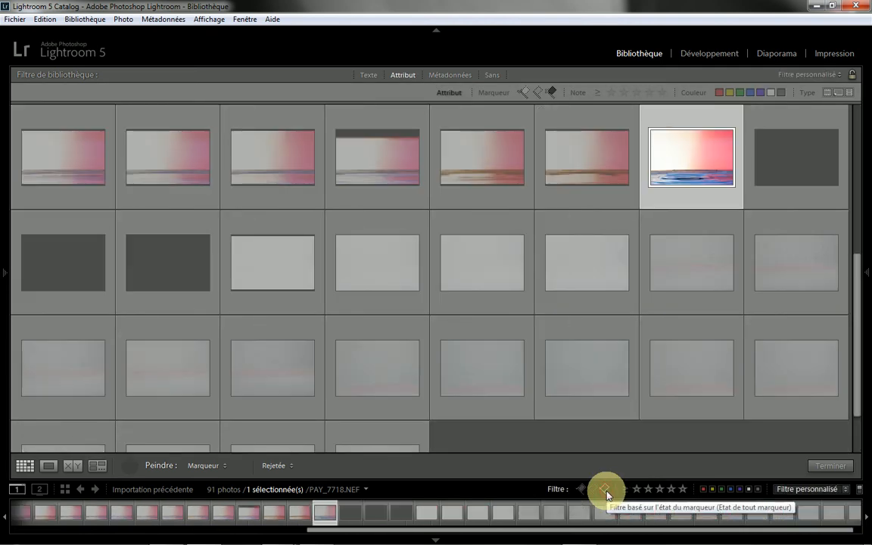
pyautogui.scroll(5, 383, 233)
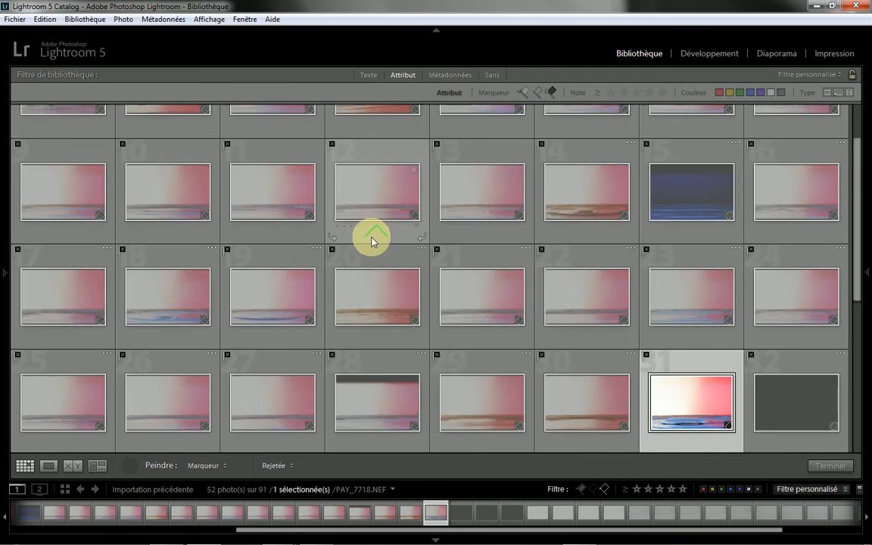
pyautogui.scroll(2, 370, 236)
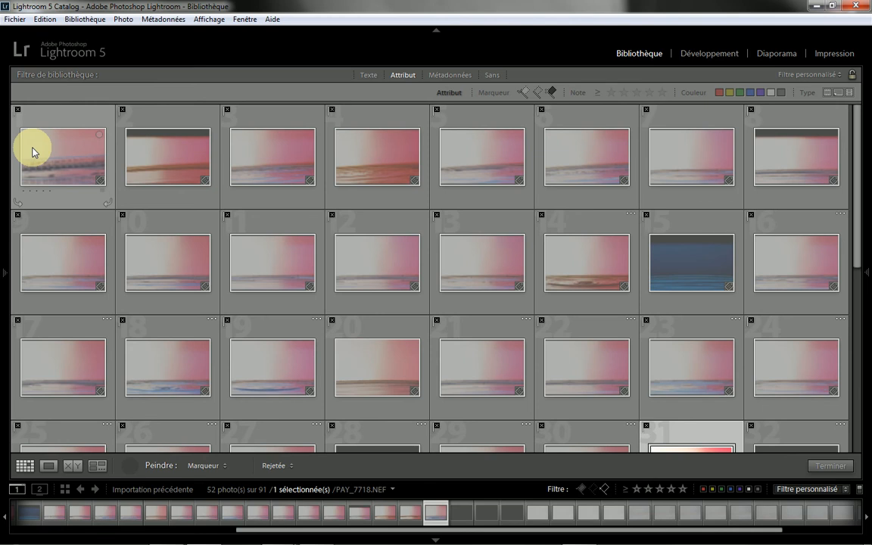
# Step: Select all the filtered rejected photos and delete them from the disk, then turn off the rejected-flag filter
pyautogui.hotkey('ctrl', 'a')
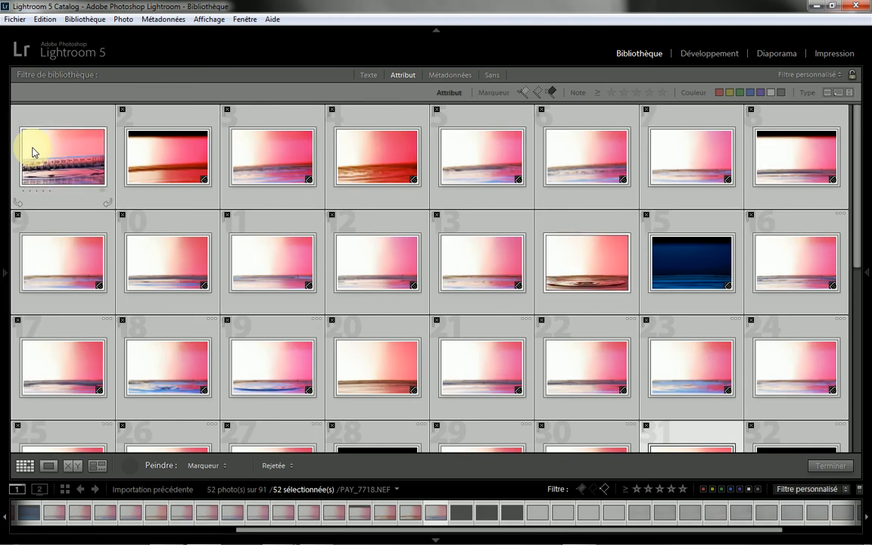
pyautogui.rightClick(58, 154)
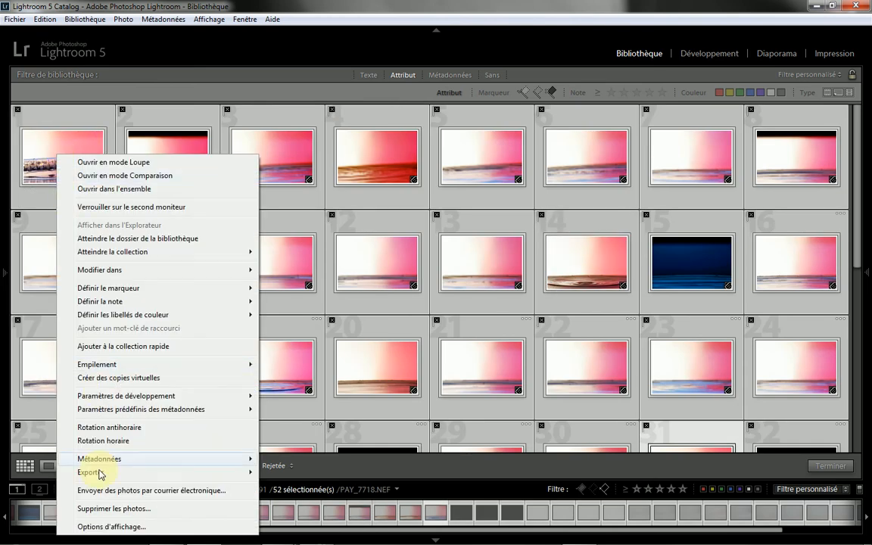
pyautogui.click(93, 508)
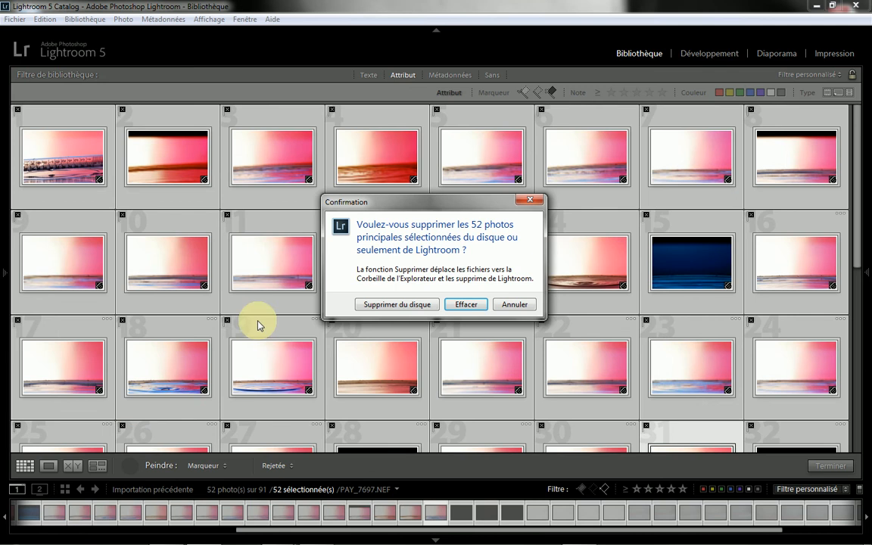
pyautogui.click(374, 304)
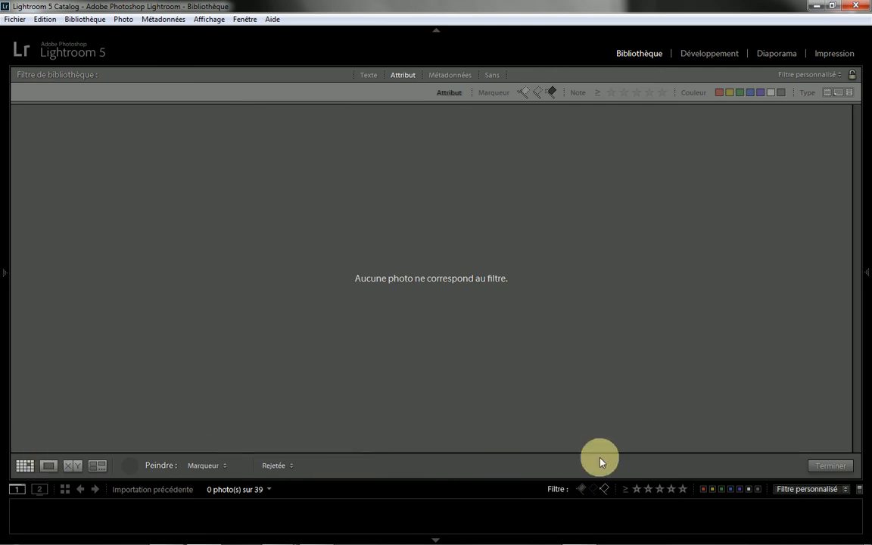
pyautogui.click(607, 491)
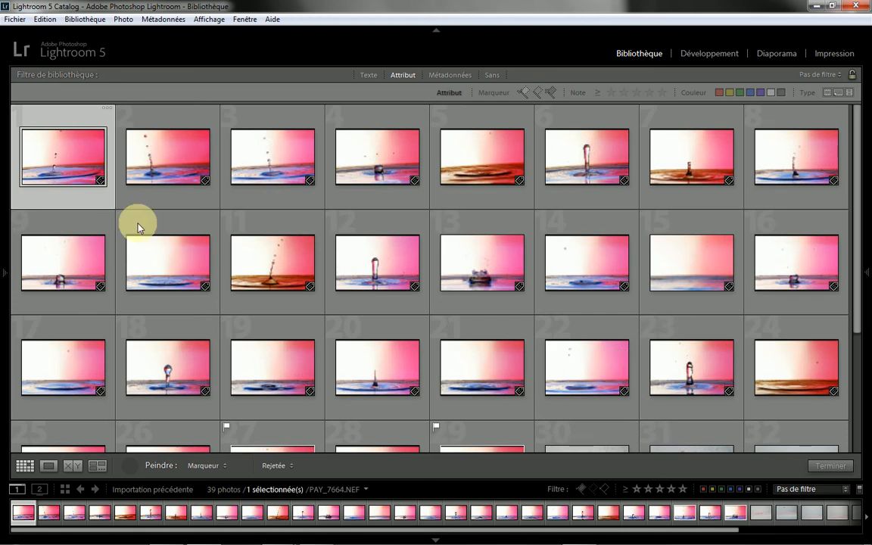
# Step: Put away the Painter tool and open photo 29, the crown-shaped splash, in the Develop module
pyautogui.scroll(-5, 264, 284)
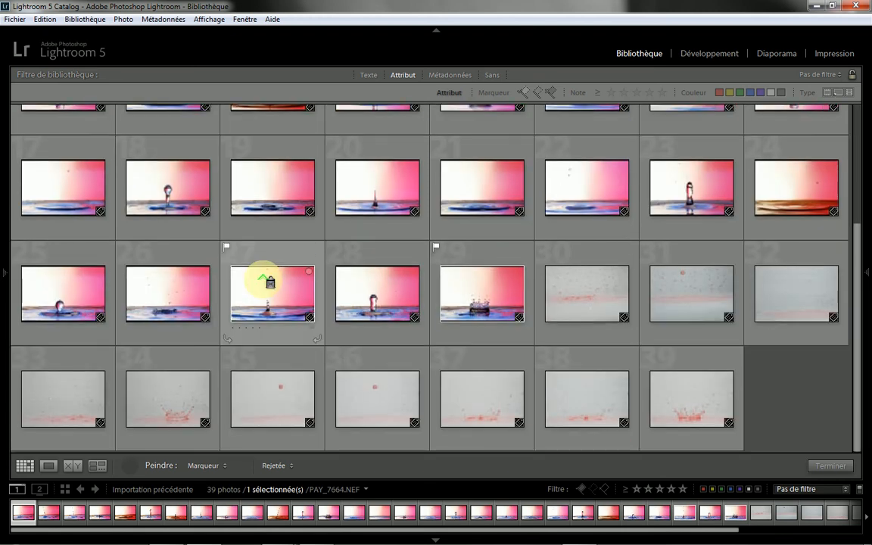
pyautogui.scroll(5, 264, 283)
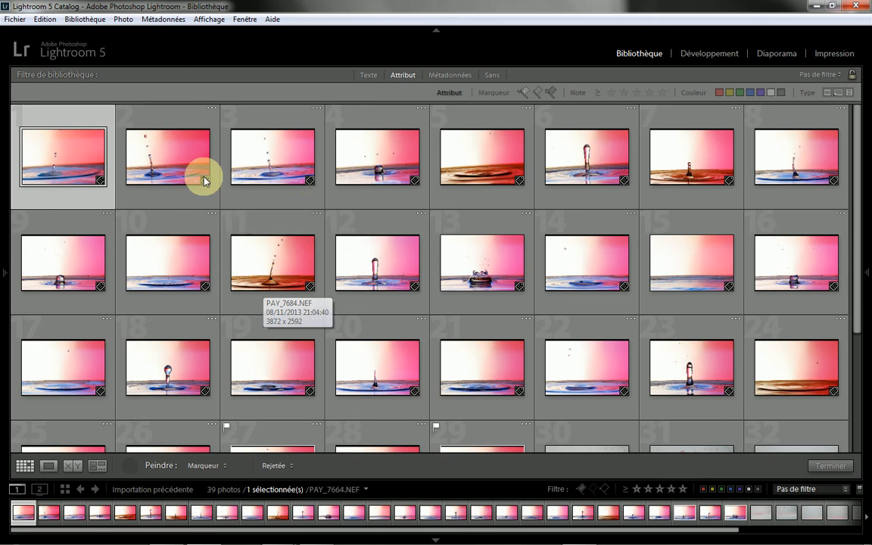
pyautogui.moveTo(2, 281)
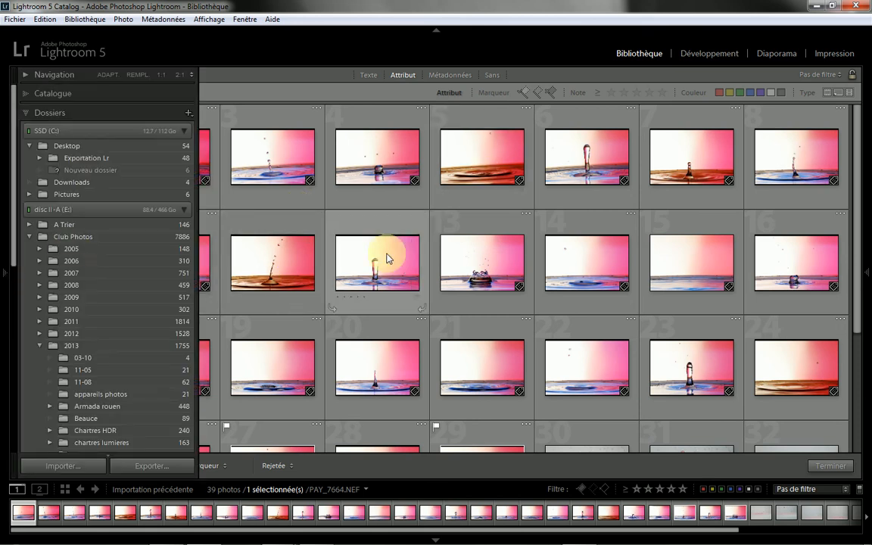
pyautogui.scroll(-3, 545, 285)
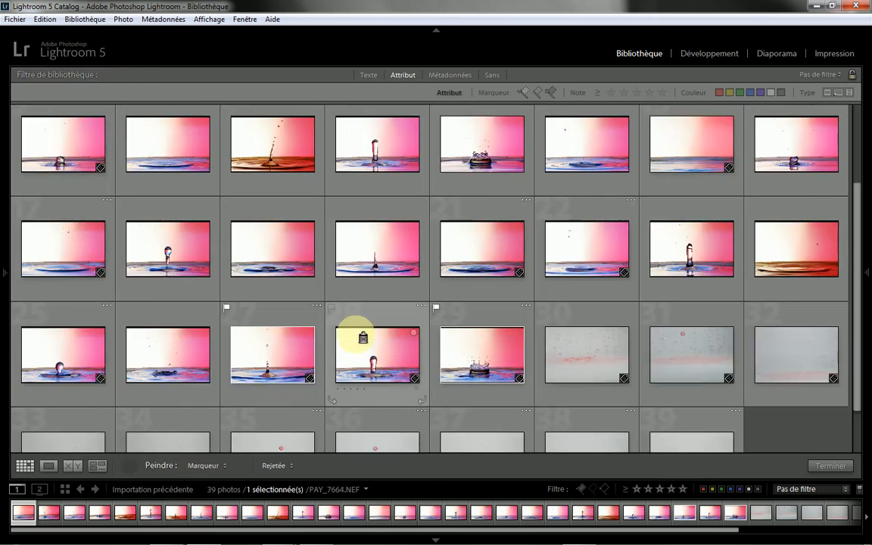
pyautogui.scroll(-2, 484, 333)
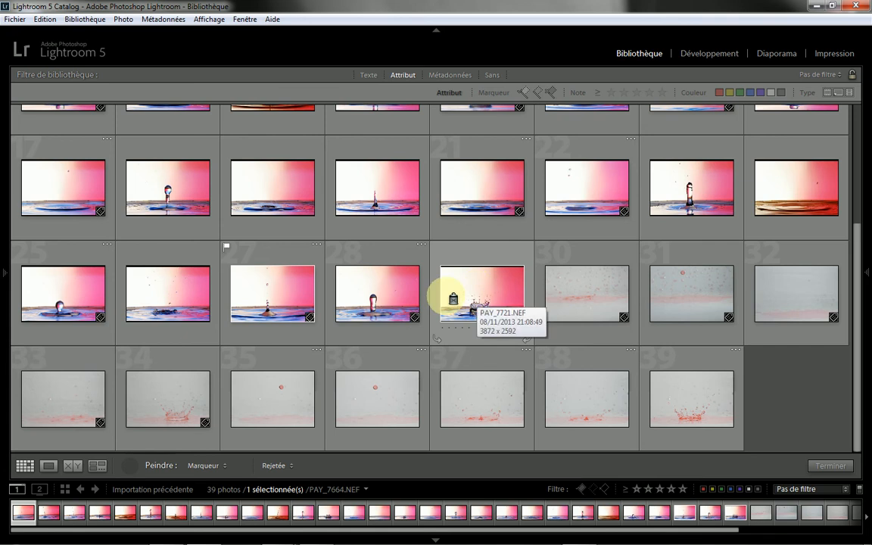
pyautogui.click(482, 289)
pyautogui.click(830, 419)
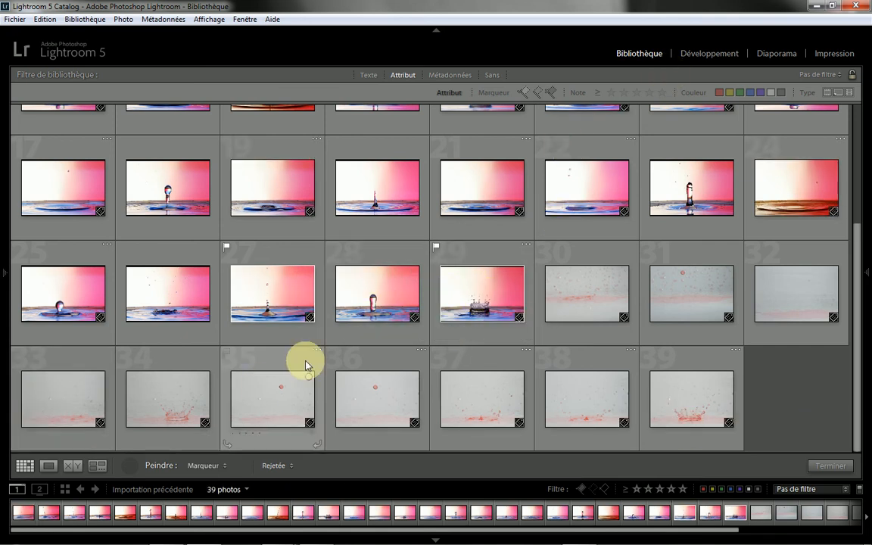
pyautogui.click(829, 465)
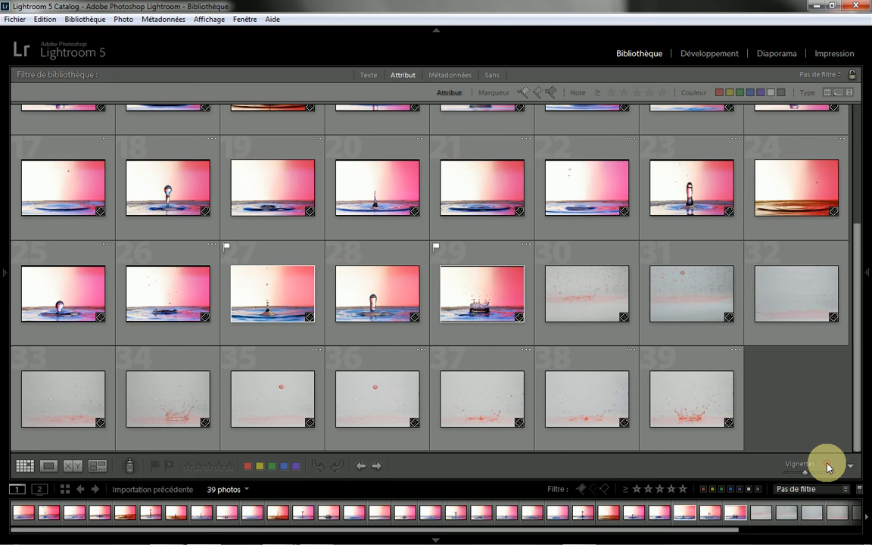
pyautogui.click(456, 294)
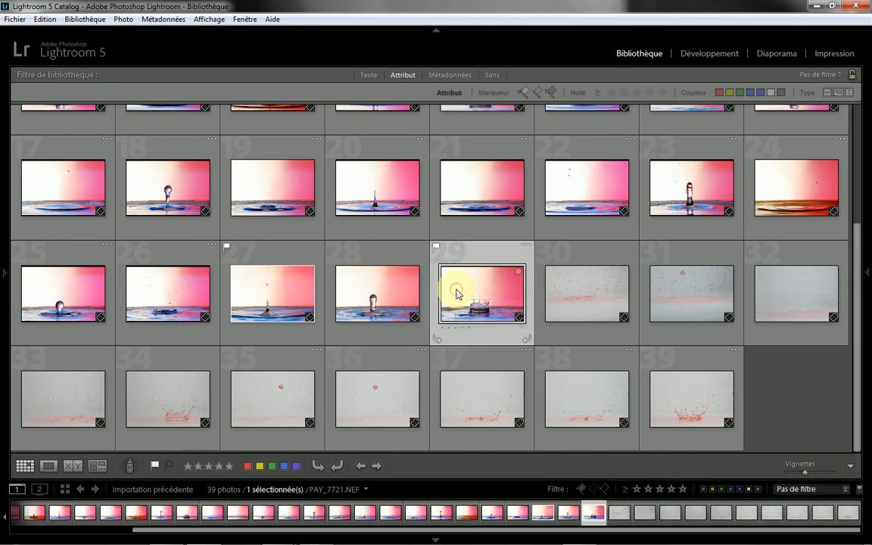
pyautogui.click(705, 55)
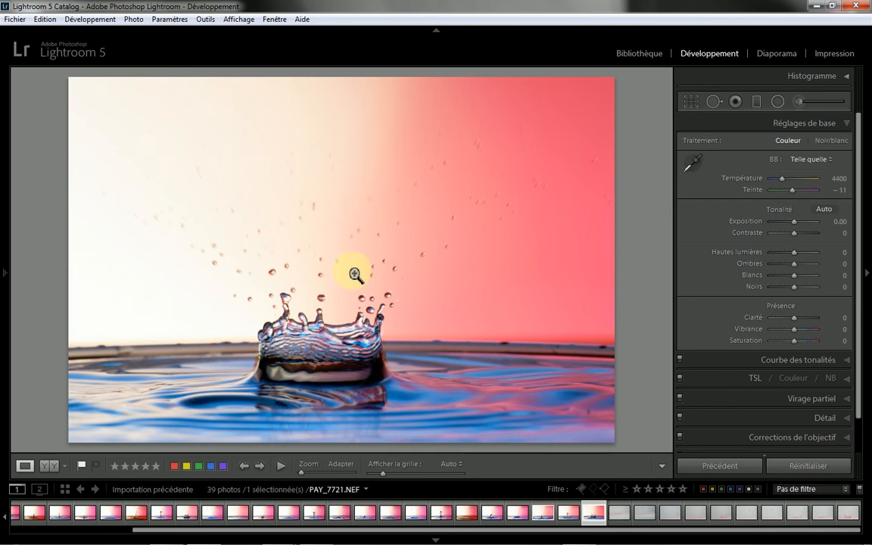
# Step: Crop the photo slightly with the locked aspect ratio, reframing it so the splash crown sits nearer the centre
pyautogui.click(690, 101)
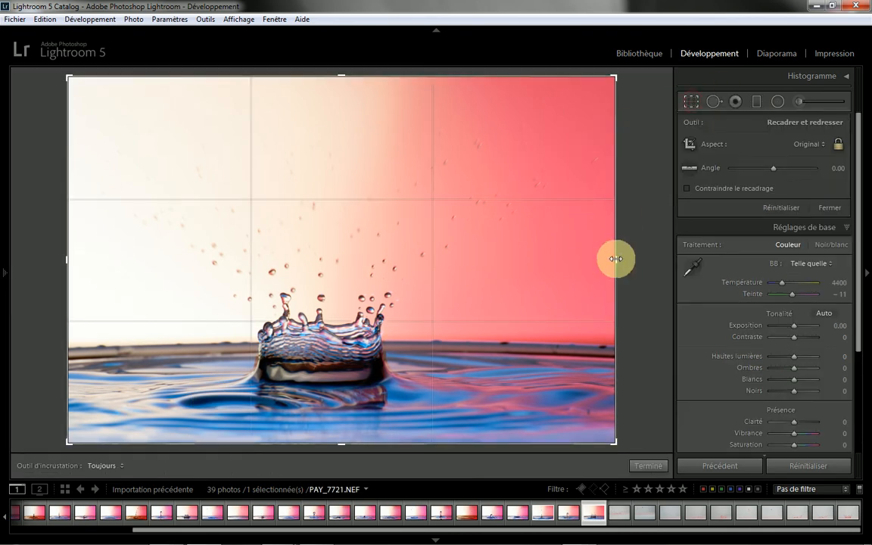
pyautogui.moveTo(614, 260); pyautogui.dragTo(594, 259)
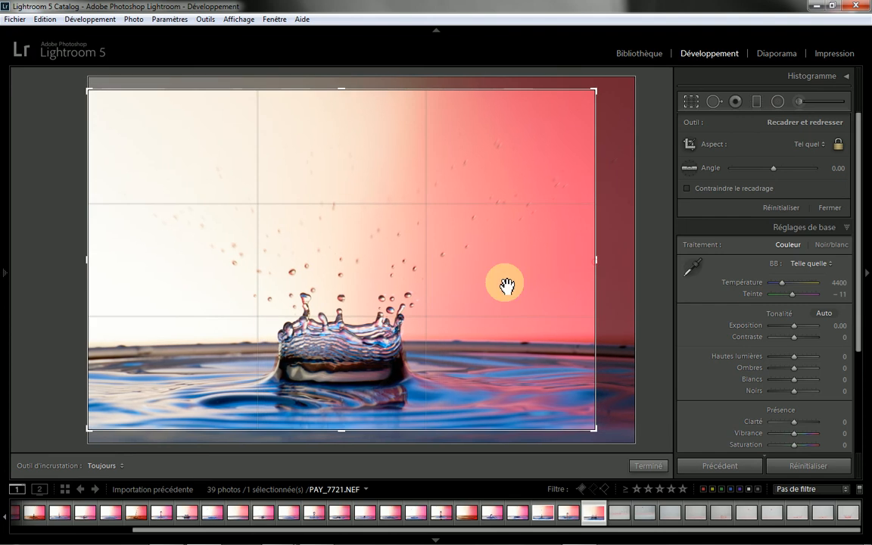
pyautogui.moveTo(404, 295); pyautogui.dragTo(398, 262)
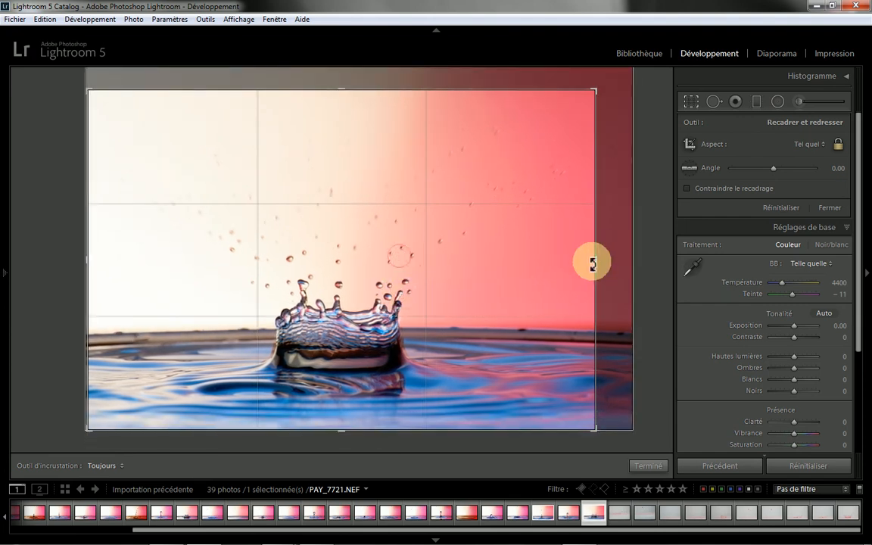
pyautogui.moveTo(592, 261); pyautogui.dragTo(591, 261)
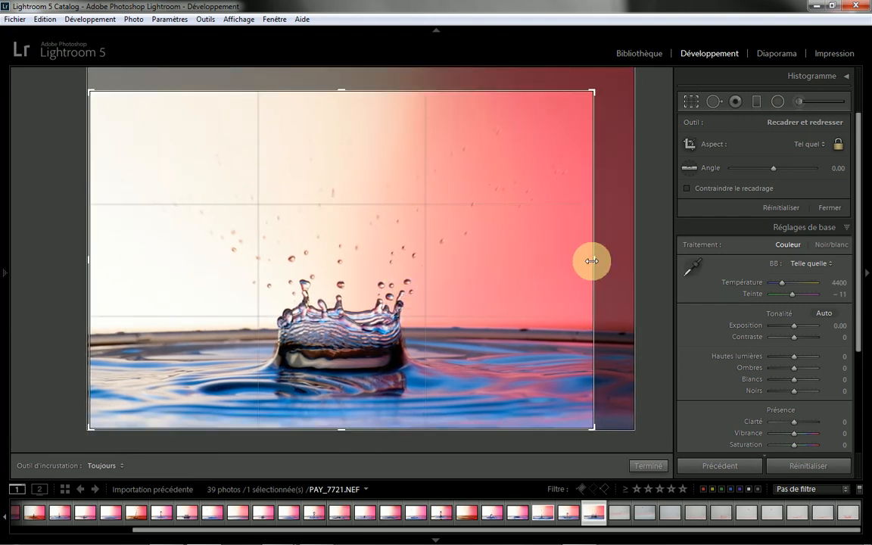
pyautogui.moveTo(457, 284)
pyautogui.mouseDown()
pyautogui.moveTo(453, 264)
pyautogui.moveTo(458, 290)
pyautogui.mouseUp()
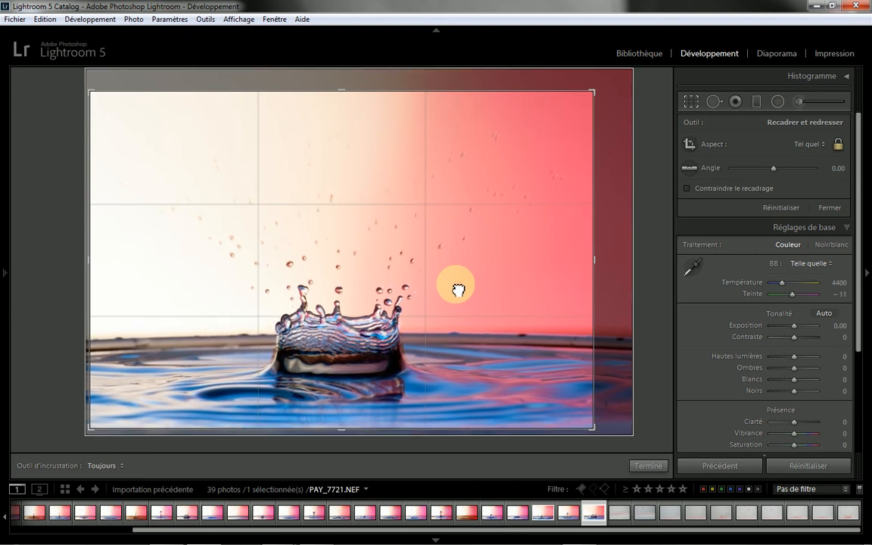
pyautogui.click(647, 467)
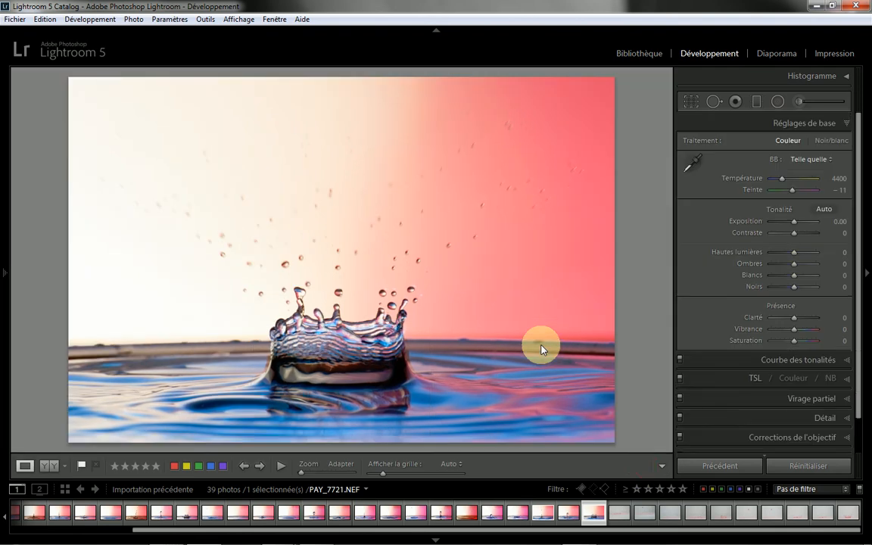
# Step: Apply automatic tone, reset the exposure to 0.00, and set the highlights to -100 and shadows to +100
pyautogui.click(826, 207)
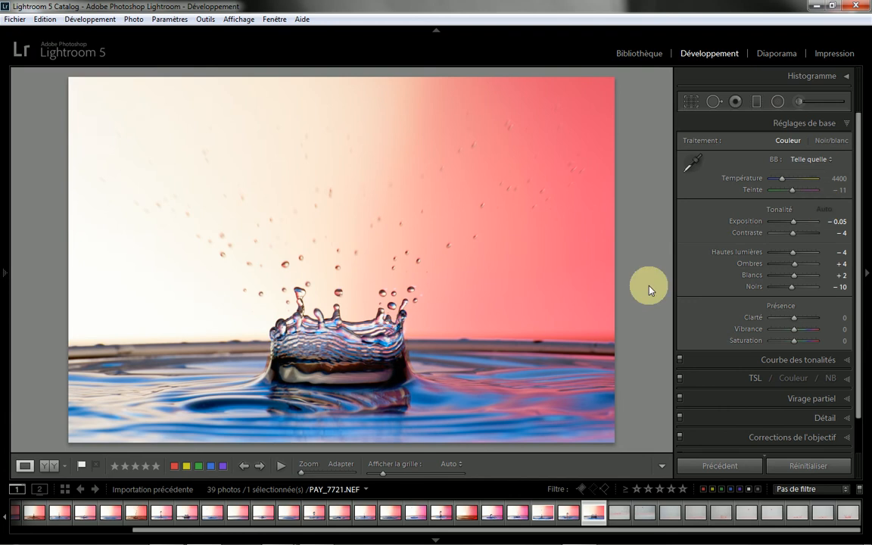
pyautogui.doubleClick(748, 226)
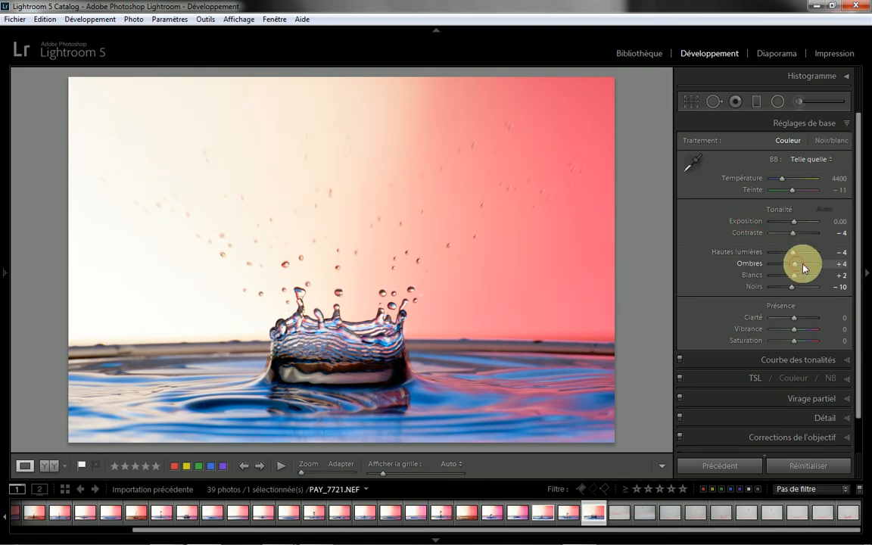
pyautogui.moveTo(797, 266); pyautogui.dragTo(644, 290)
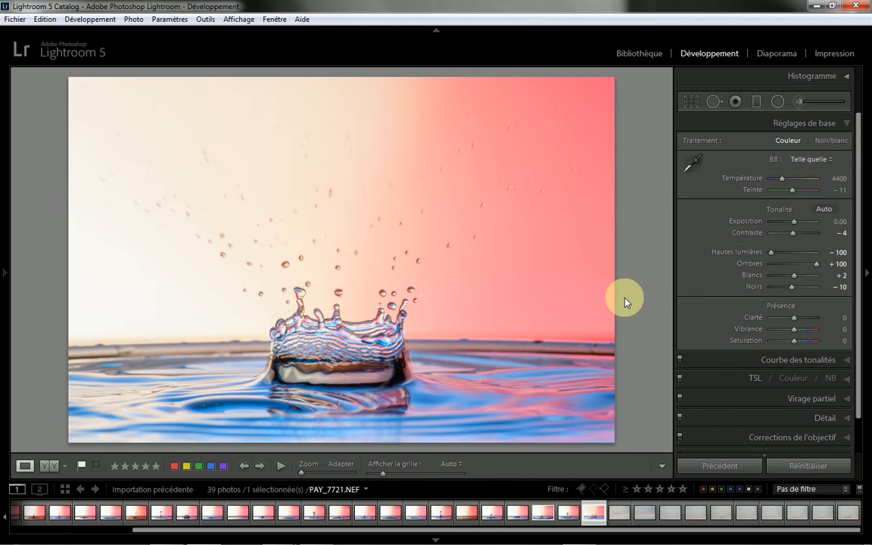
# Step: Set the whites to 0 using the clipping preview, dismissing the notification pop-ups
pyautogui.press('alt')
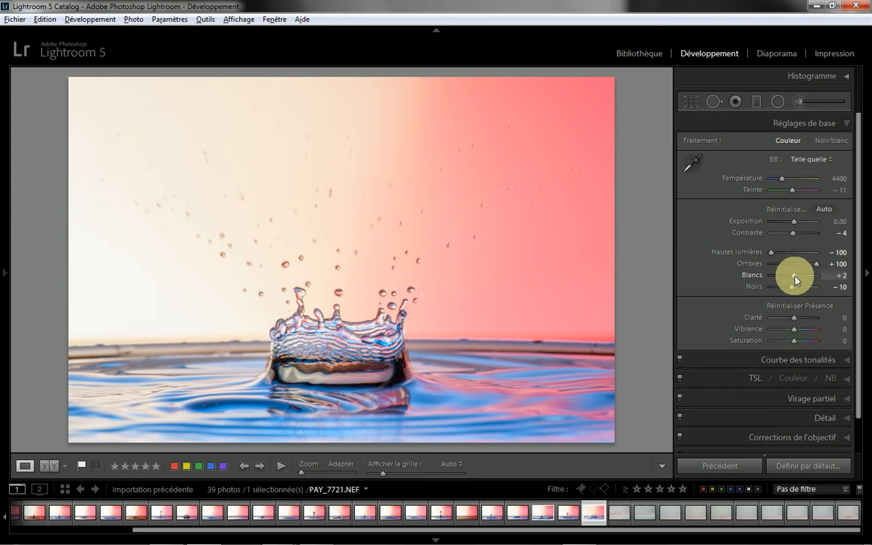
pyautogui.moveTo(794, 278); pyautogui.dragTo(794, 280)
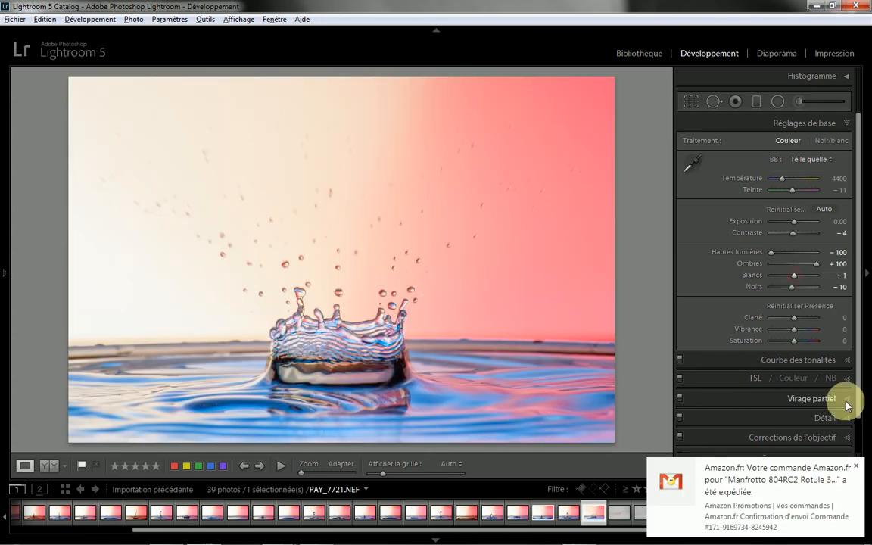
pyautogui.click(857, 468)
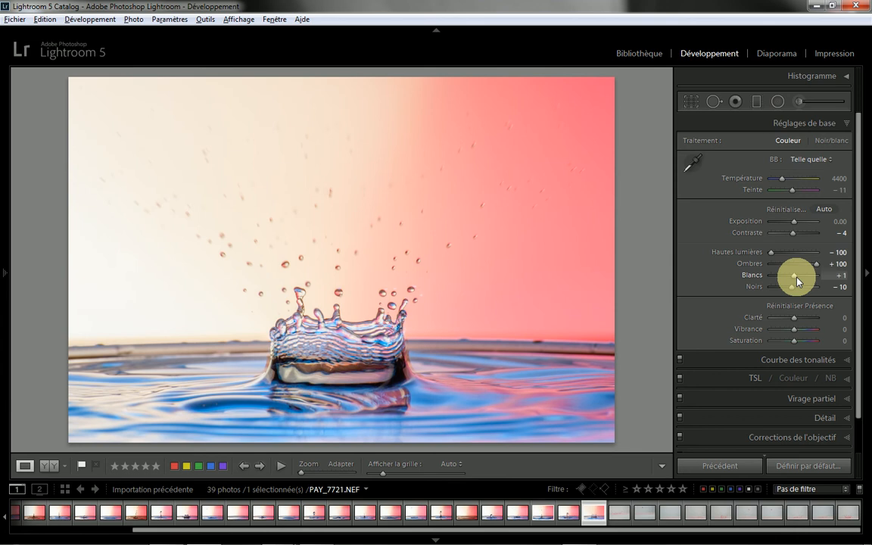
pyautogui.moveTo(794, 279); pyautogui.dragTo(800, 281)
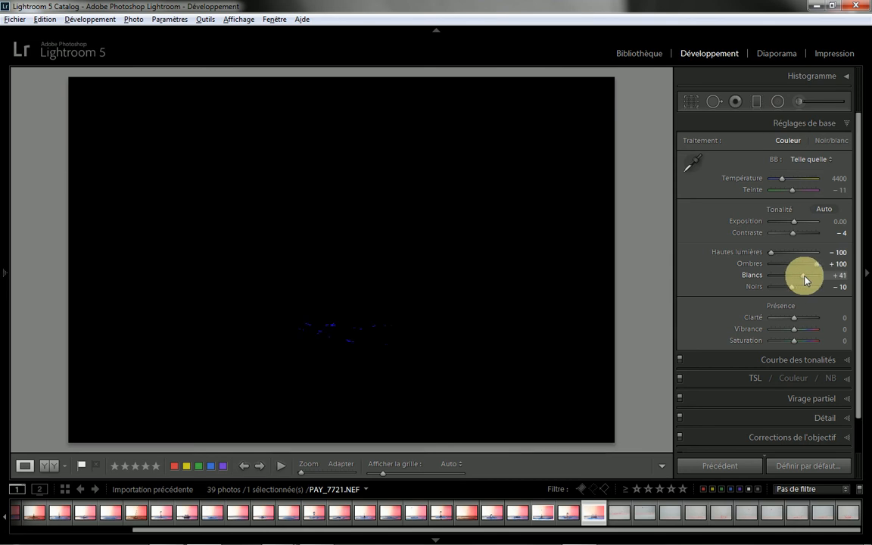
pyautogui.moveTo(805, 278); pyautogui.dragTo(799, 280)
pyautogui.moveTo(794, 277); pyautogui.dragTo(793, 277)
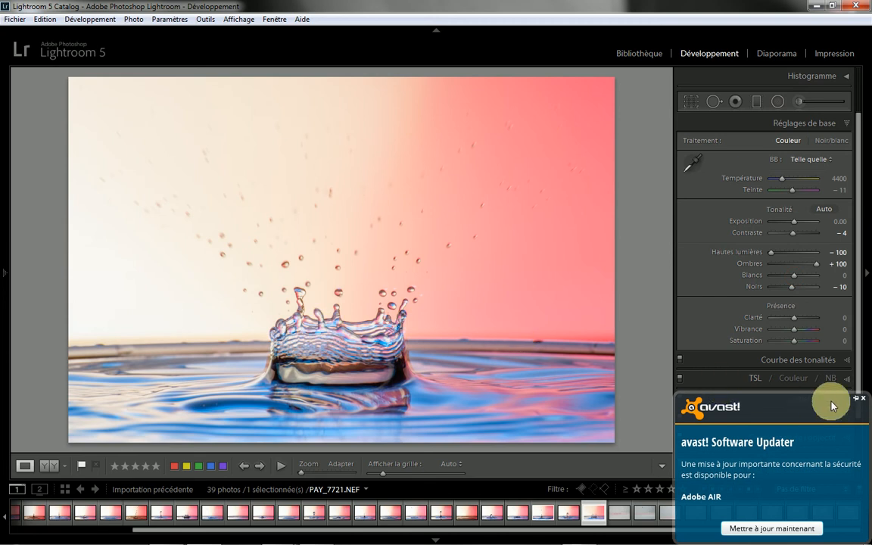
pyautogui.click(862, 397)
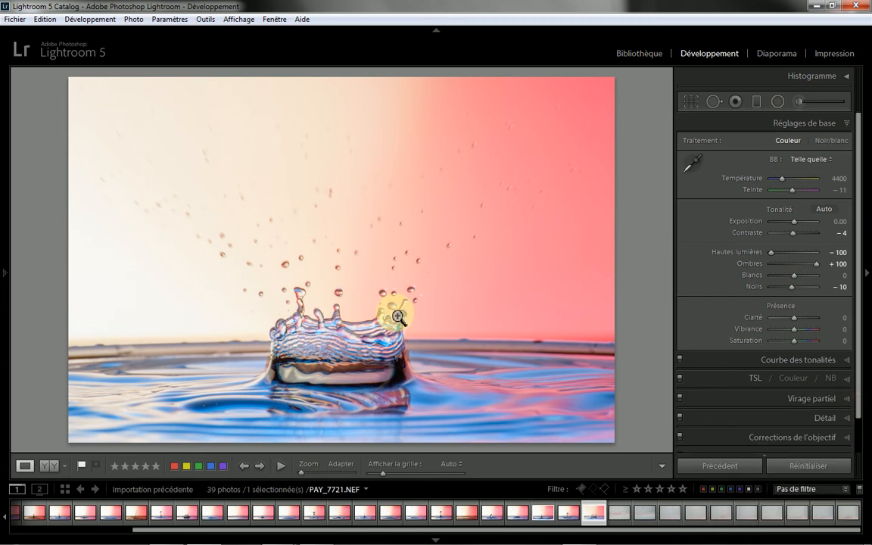
# Step: Set the blacks to -100, clarity to +36, vibrance to +17 and contrast to +28
pyautogui.press('alt')
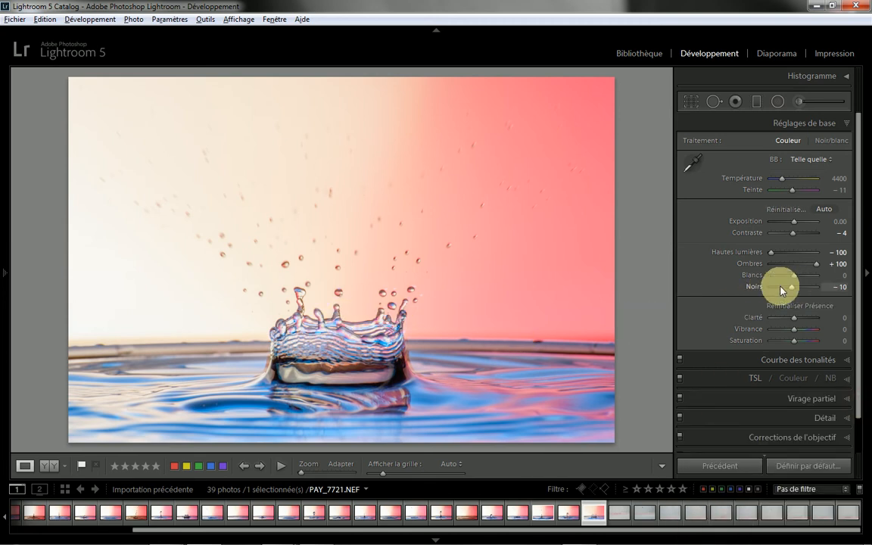
pyautogui.moveTo(791, 288); pyautogui.dragTo(771, 290)
pyautogui.keyDown('alt'); pyautogui.click(772, 288); pyautogui.keyUp('alt')
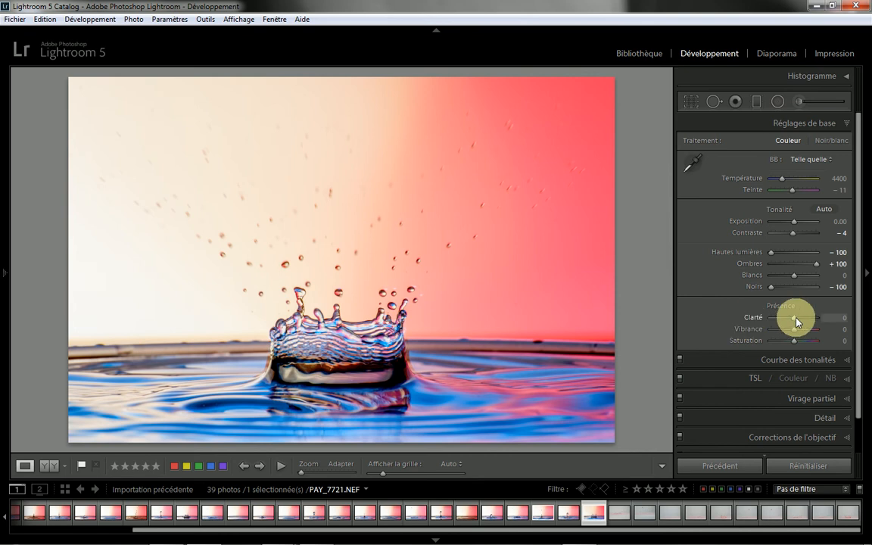
pyautogui.moveTo(793, 317); pyautogui.dragTo(803, 320)
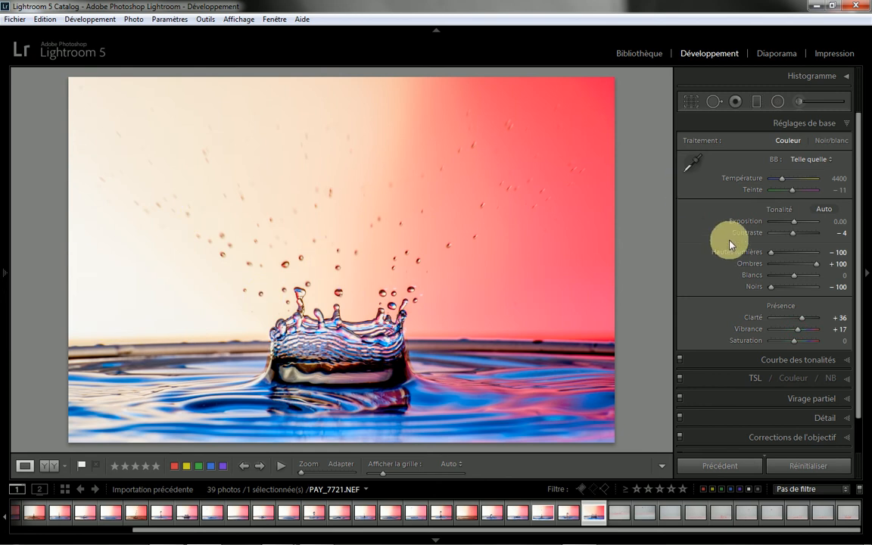
pyautogui.moveTo(794, 233); pyautogui.dragTo(801, 234)
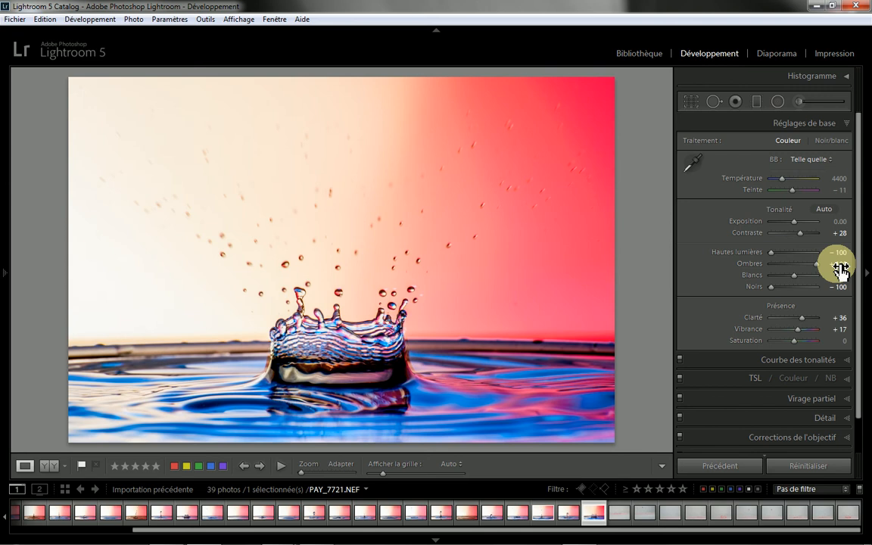
# Step: Enable chromatic aberration removal in the lens corrections
pyautogui.scroll(-2, 861, 381)
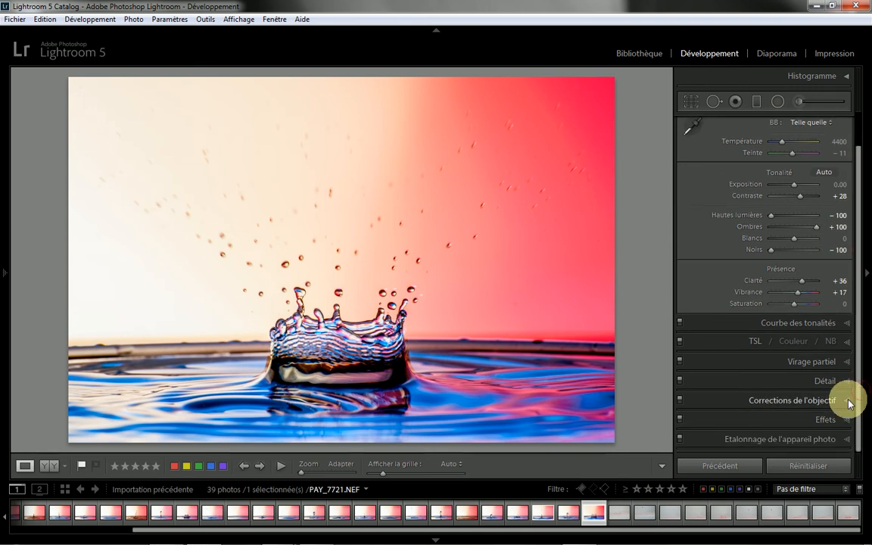
pyautogui.click(847, 399)
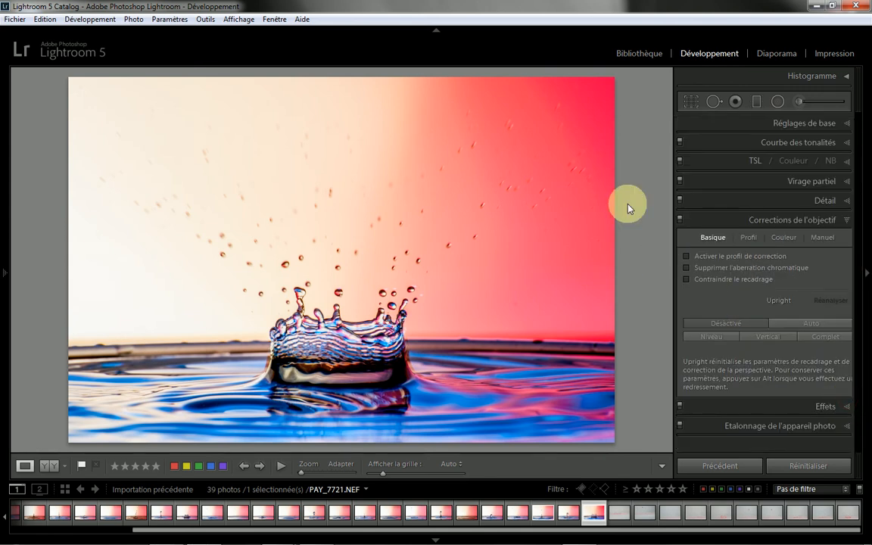
pyautogui.click(687, 269)
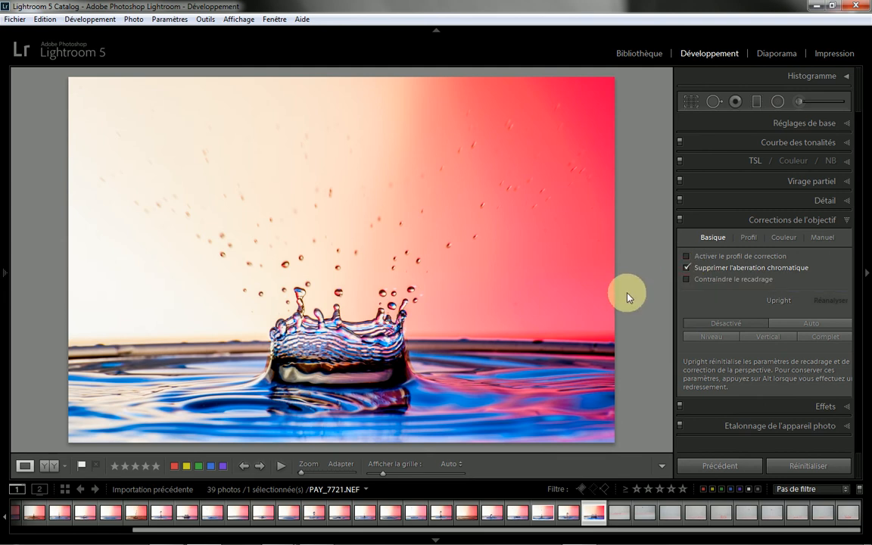
# Step: Try a post-crop vignette with a gain of -15 and reset the gain to 0
pyautogui.click(846, 406)
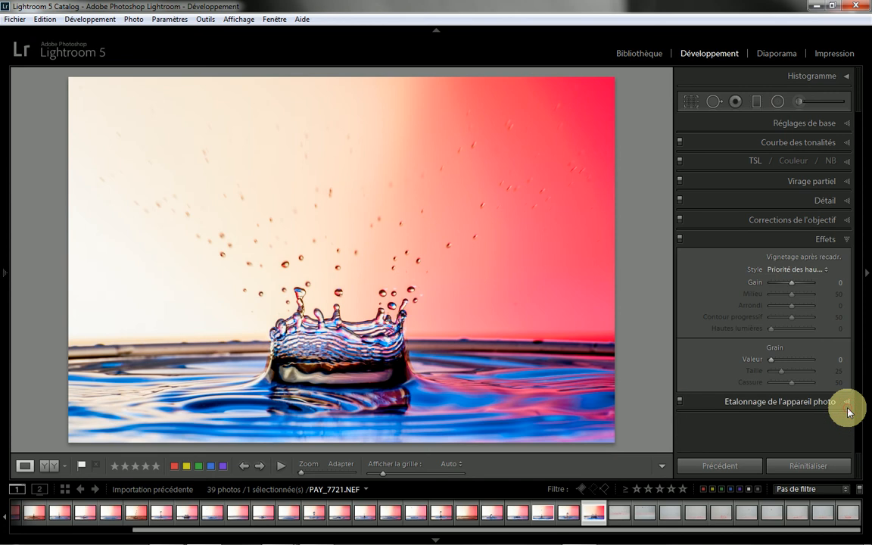
pyautogui.click(791, 283)
pyautogui.moveTo(791, 284); pyautogui.dragTo(788, 284)
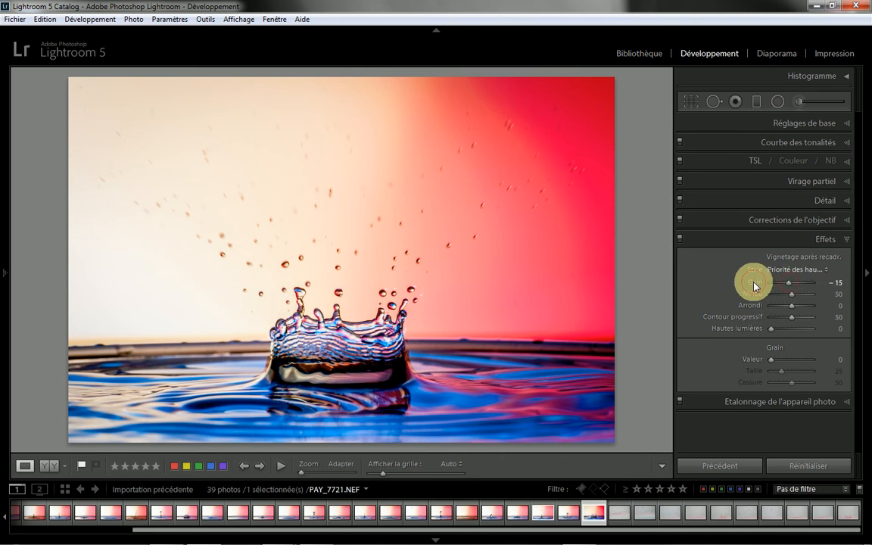
pyautogui.doubleClick(753, 282)
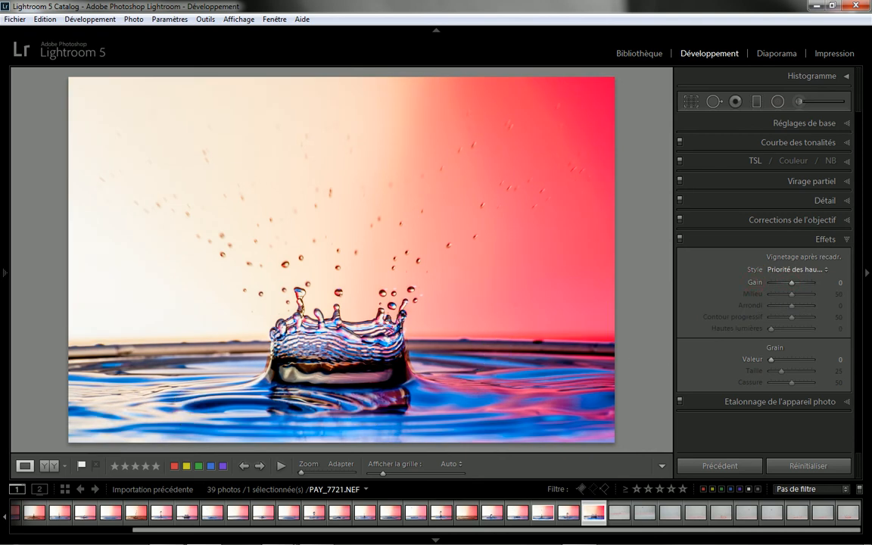
# Step: Try the Camera Landscape and Camera Vivid calibration profiles and return the profile to Adobe Standard
pyautogui.click(846, 402)
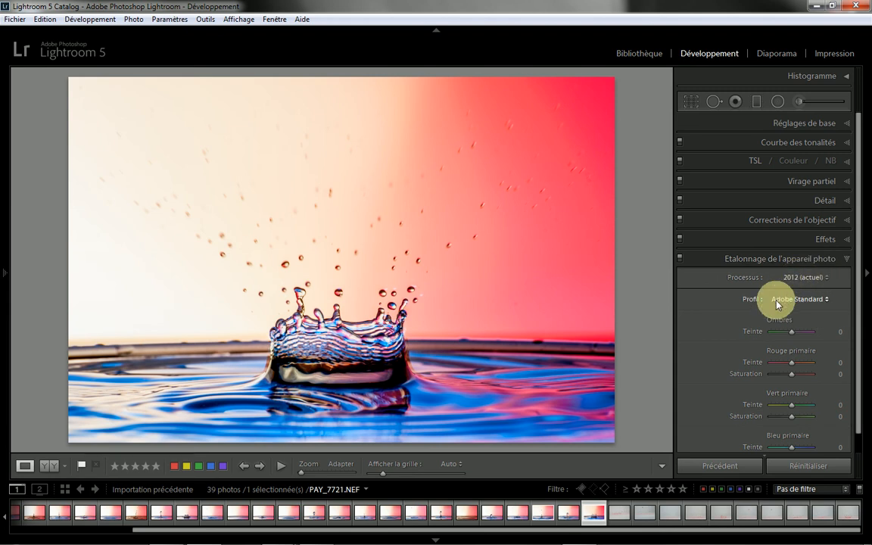
pyautogui.click(822, 298)
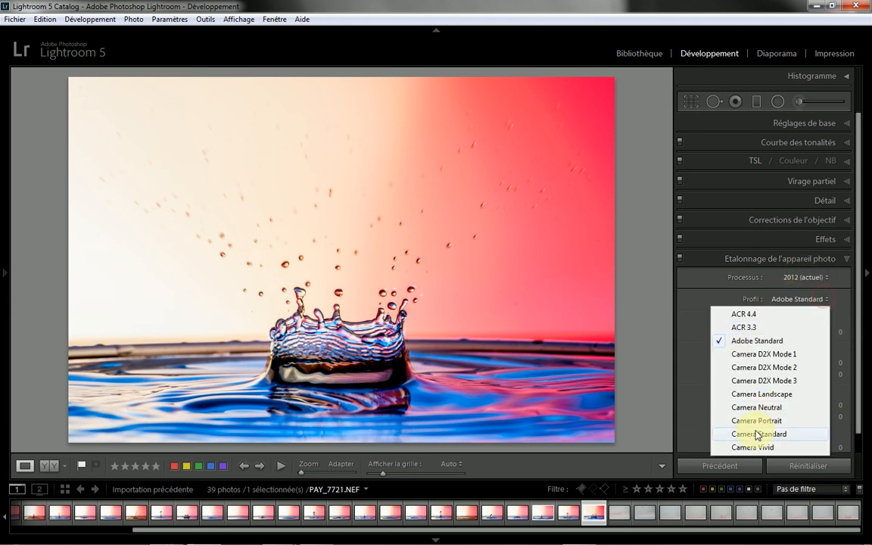
pyautogui.click(762, 395)
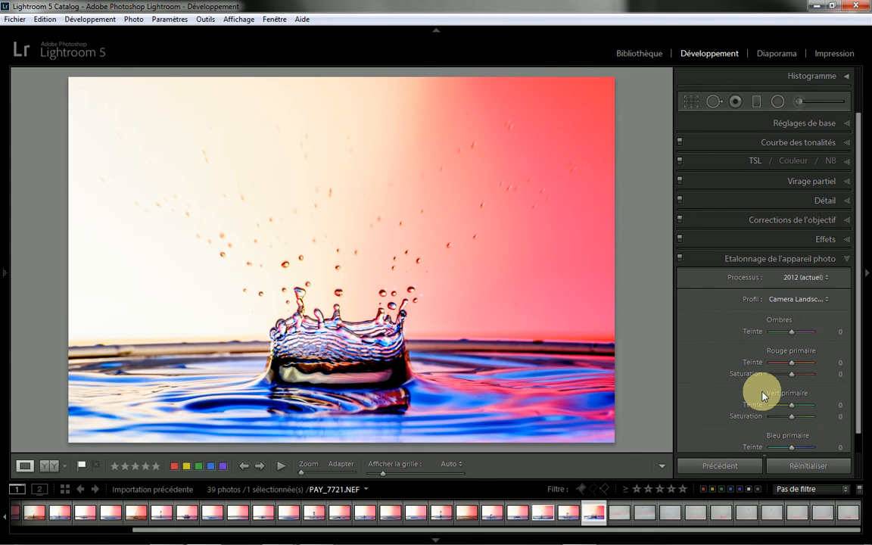
pyautogui.click(811, 278)
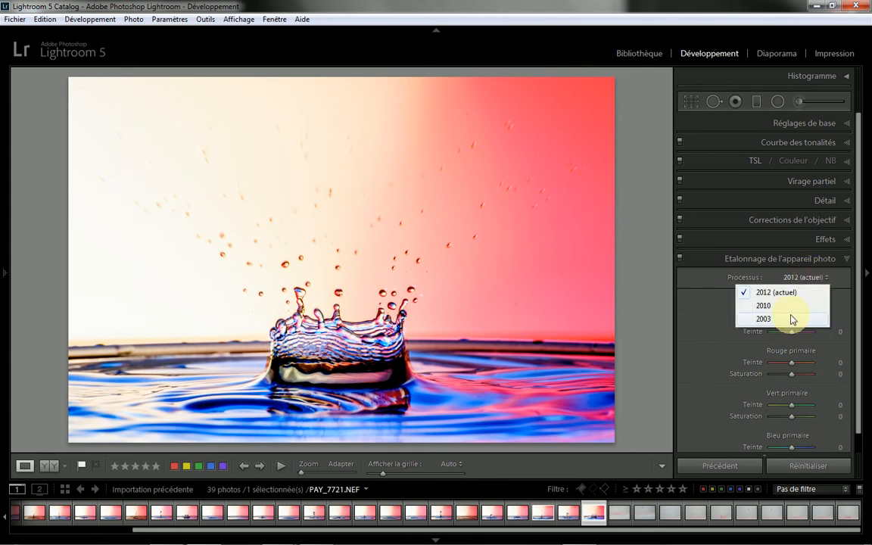
pyautogui.click(851, 283)
pyautogui.click(808, 300)
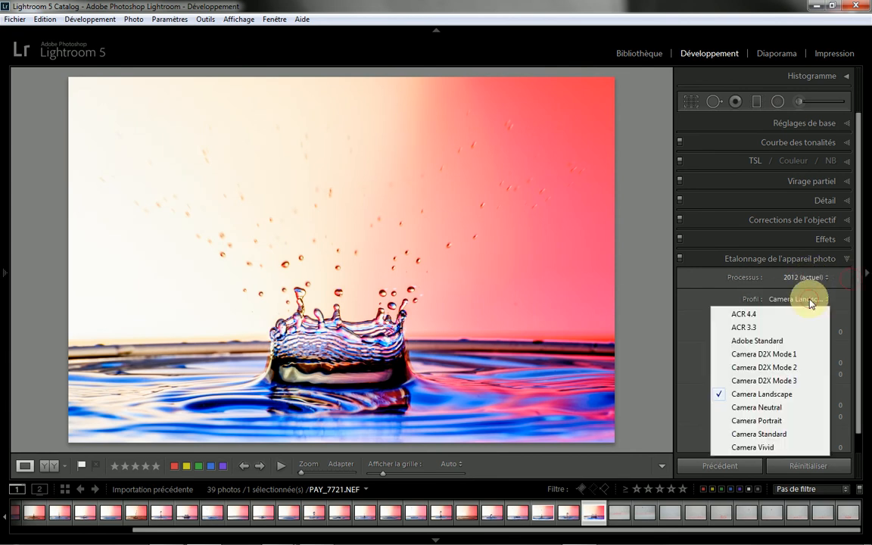
pyautogui.click(771, 448)
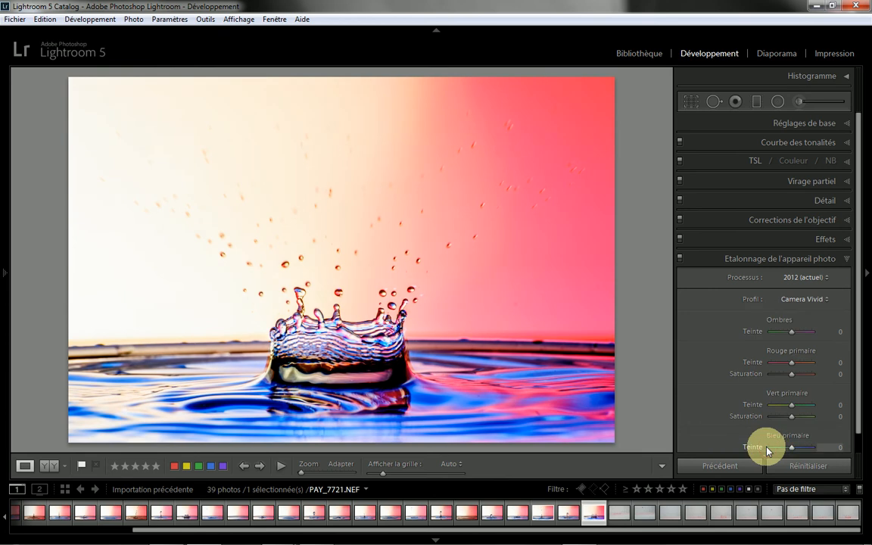
pyautogui.click(824, 299)
pyautogui.click(768, 342)
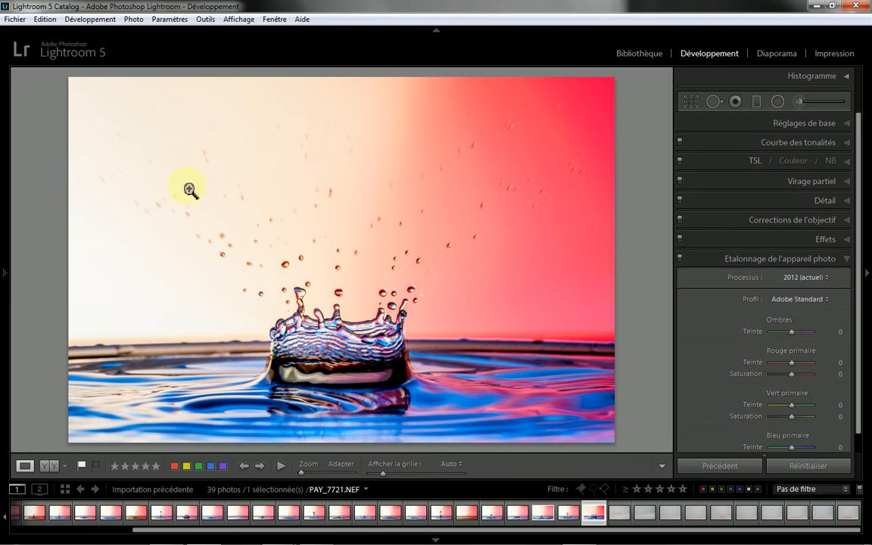
# Step: Heal the faint spot in the photo's upper-left corner at 1:1 with the Spot Removal tool in Corriger mode, size 69
pyautogui.click(84, 85)
pyautogui.moveTo(217, 259); pyautogui.dragTo(253, 292)
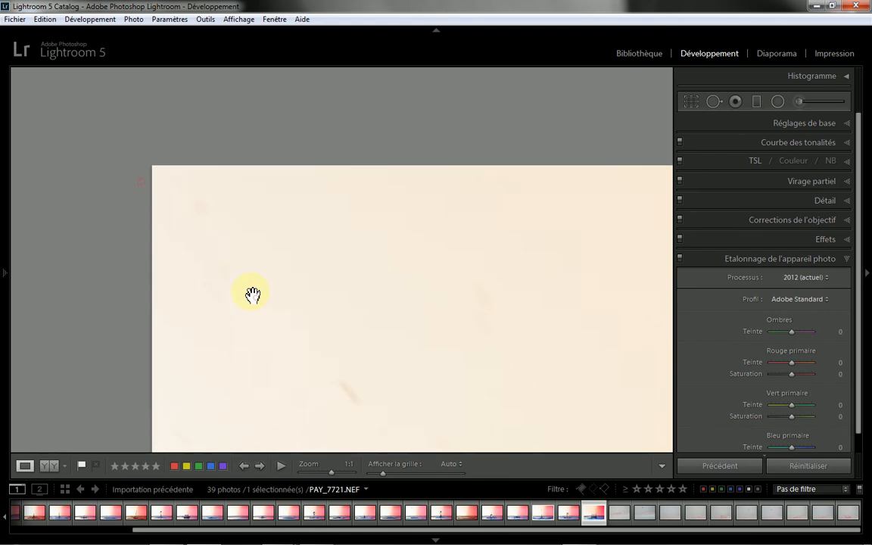
pyautogui.click(712, 102)
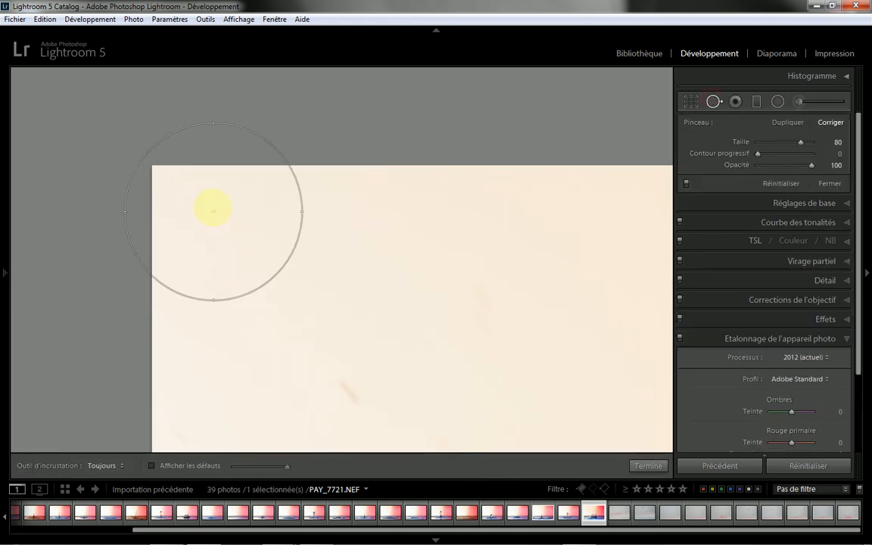
pyautogui.scroll(-2, 228, 217)
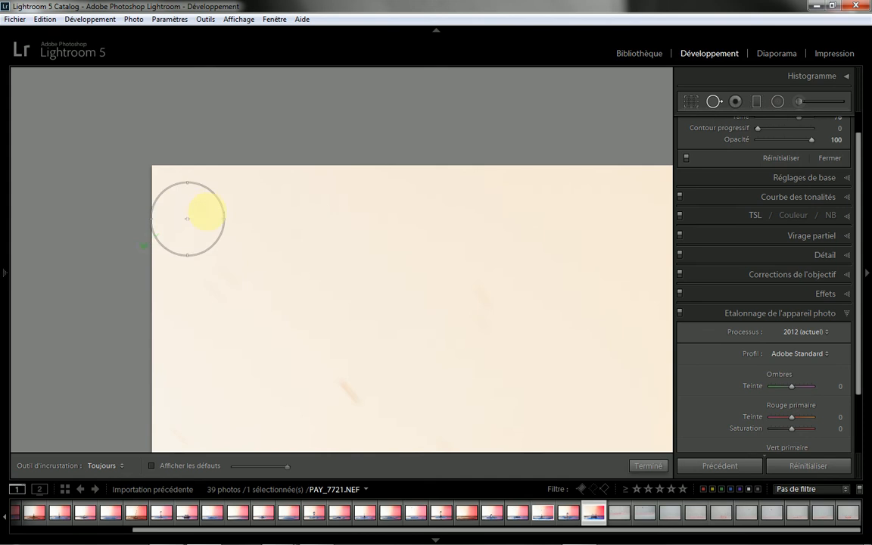
pyautogui.scroll(-3, 199, 210)
pyautogui.click(199, 209)
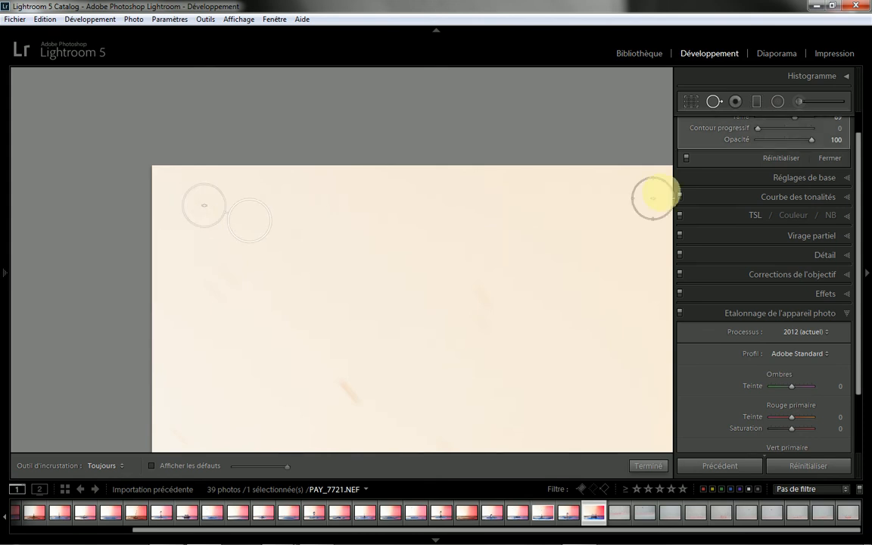
pyautogui.moveTo(858, 203); pyautogui.dragTo(851, 123)
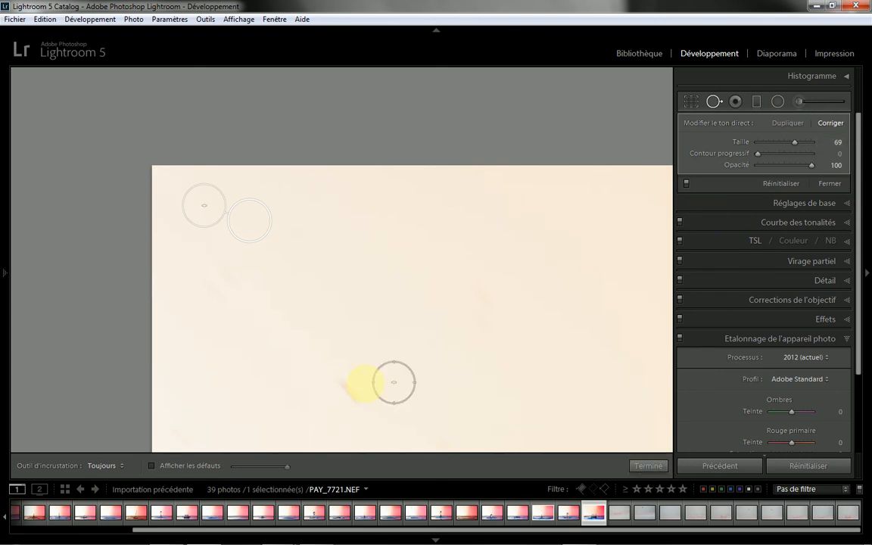
# Step: Heal the small blurred droplet streaks across the cream background near the photo's upper-left corner
pyautogui.moveTo(354, 398); pyautogui.dragTo(337, 374)
pyautogui.moveTo(496, 313); pyautogui.dragTo(487, 286)
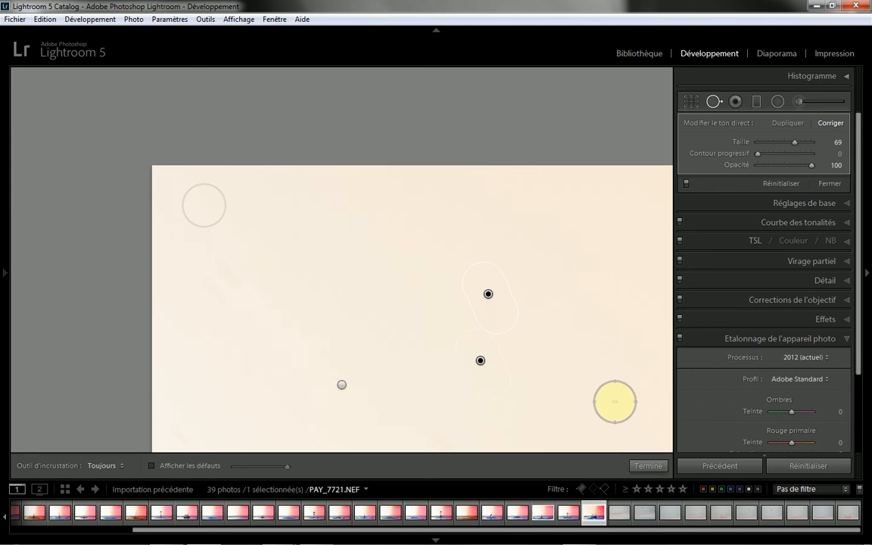
pyautogui.moveTo(604, 359)
pyautogui.mouseDown()
pyautogui.moveTo(409, 281)
pyautogui.moveTo(347, 277)
pyautogui.mouseUp()
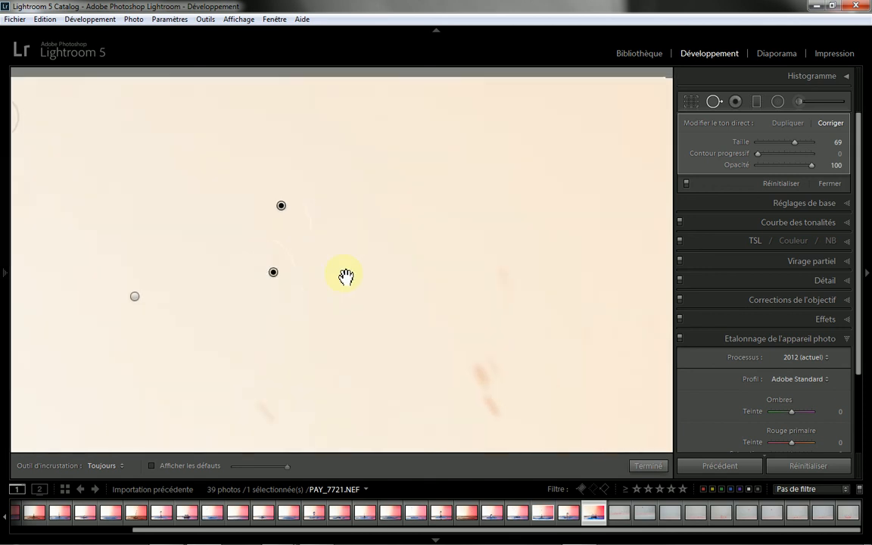
pyautogui.moveTo(429, 288); pyautogui.dragTo(404, 257)
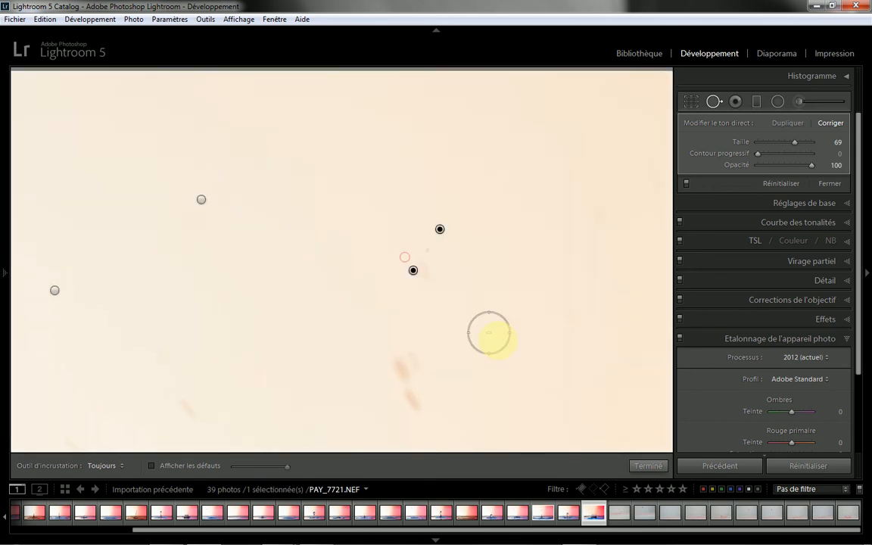
pyautogui.moveTo(517, 336); pyautogui.dragTo(491, 302)
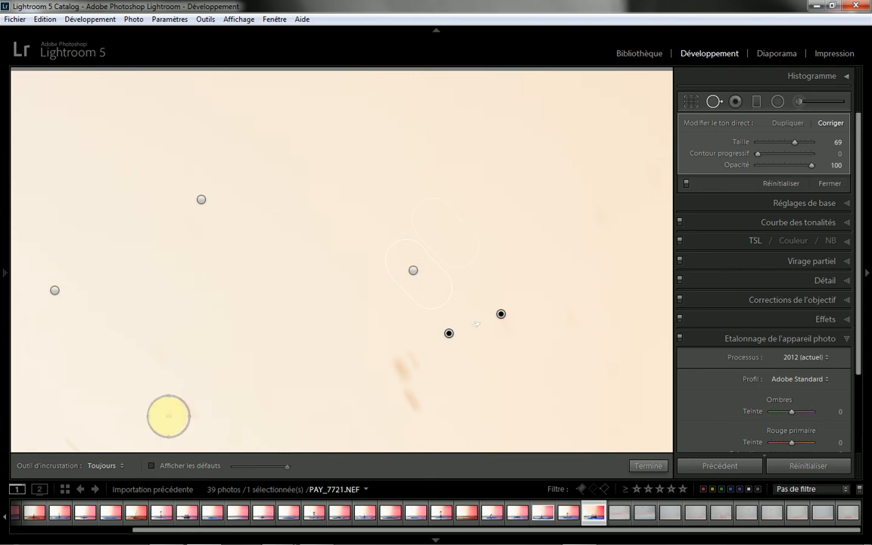
pyautogui.moveTo(193, 420); pyautogui.dragTo(181, 404)
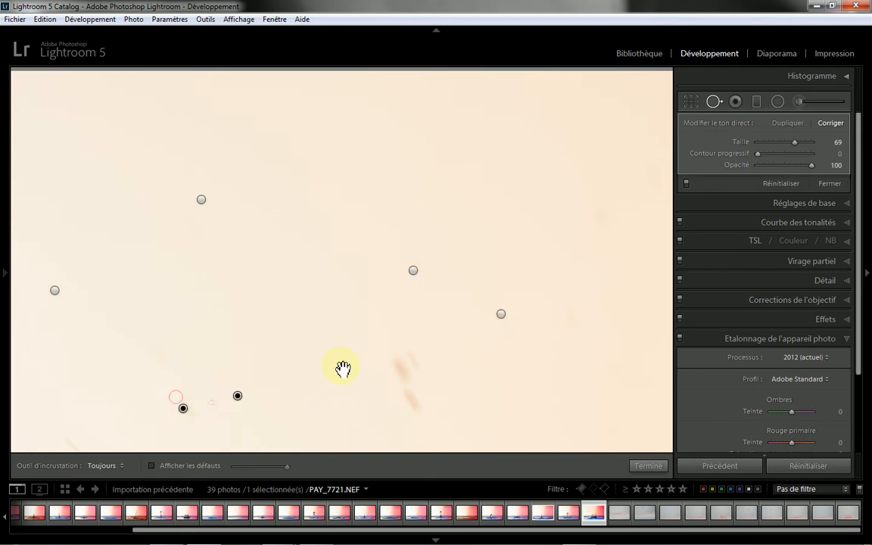
# Step: Heal the faint specks farther right in the cream background, up towards the photo's top edge
pyautogui.moveTo(546, 395)
pyautogui.mouseDown()
pyautogui.moveTo(479, 278)
pyautogui.moveTo(388, 384)
pyautogui.moveTo(423, 286)
pyautogui.moveTo(409, 307)
pyautogui.mouseUp()
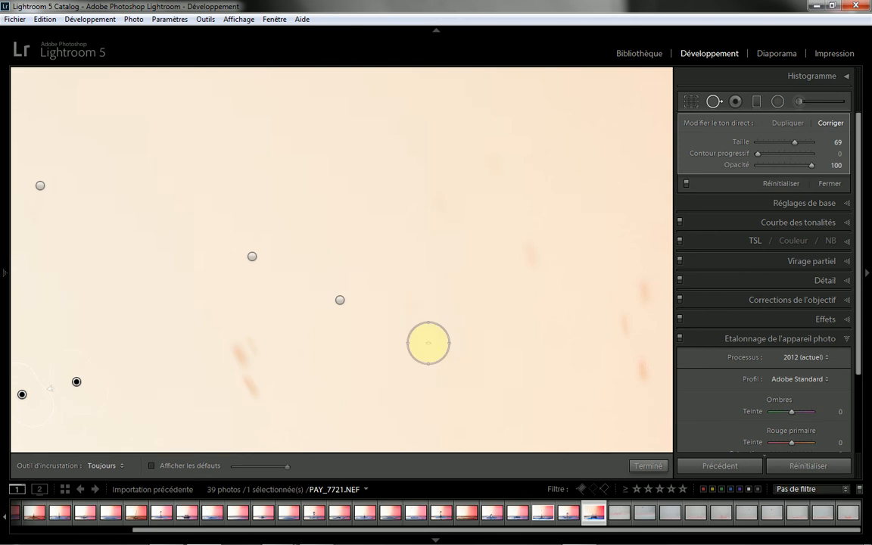
pyautogui.moveTo(432, 200); pyautogui.dragTo(455, 234)
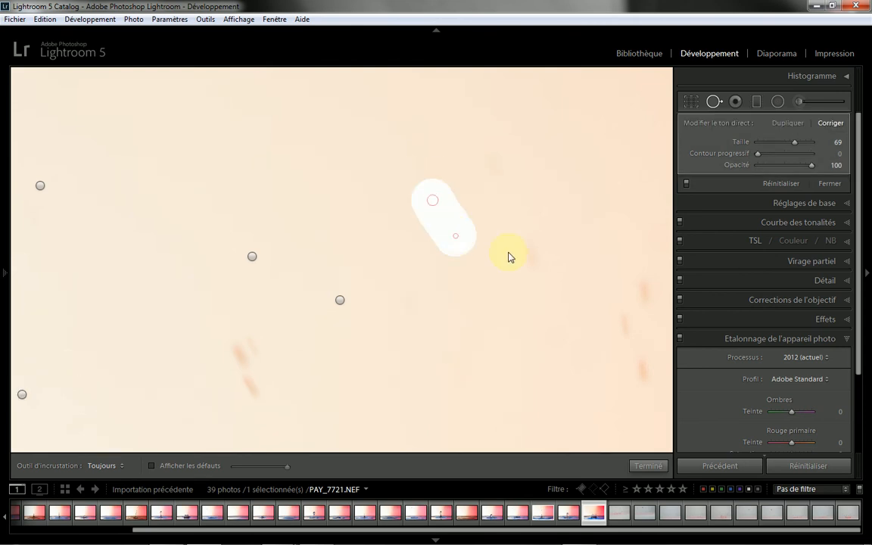
pyautogui.moveTo(519, 249); pyautogui.dragTo(535, 271)
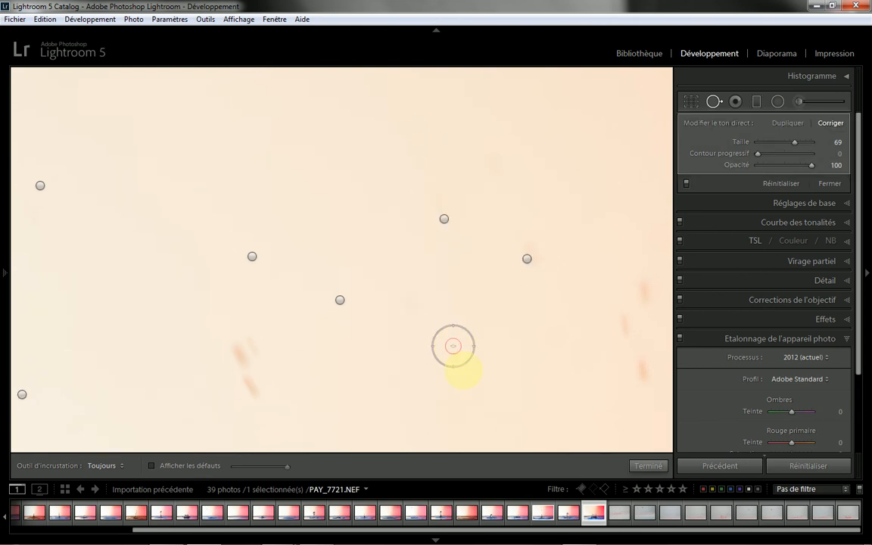
pyautogui.click(452, 344)
pyautogui.moveTo(456, 331); pyautogui.dragTo(143, 311)
pyautogui.moveTo(270, 224); pyautogui.dragTo(286, 342)
pyautogui.click(157, 247)
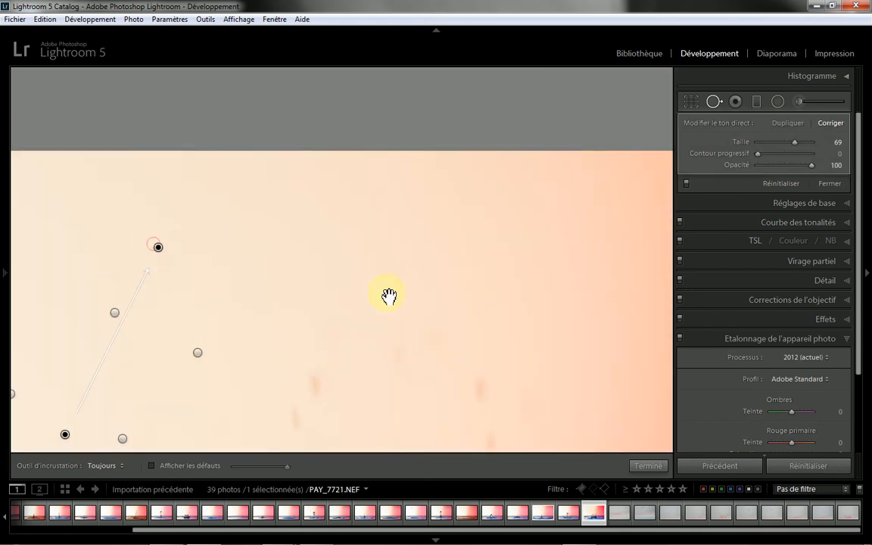
# Step: Heal the faint marks in the upper background just before the cream-to-red transition
pyautogui.moveTo(478, 296); pyautogui.dragTo(187, 196)
pyautogui.moveTo(452, 291); pyautogui.dragTo(380, 236)
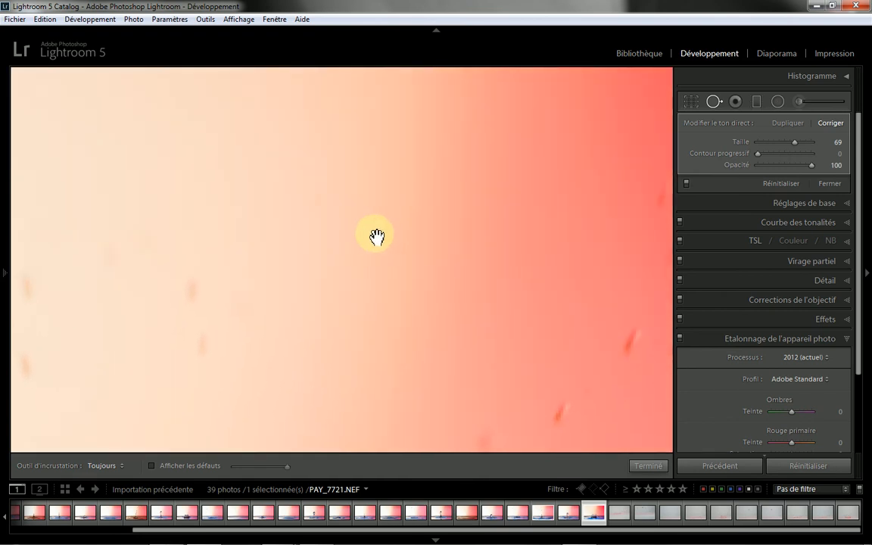
pyautogui.moveTo(150, 247)
pyautogui.mouseDown()
pyautogui.moveTo(255, 259)
pyautogui.moveTo(382, 338)
pyautogui.mouseUp()
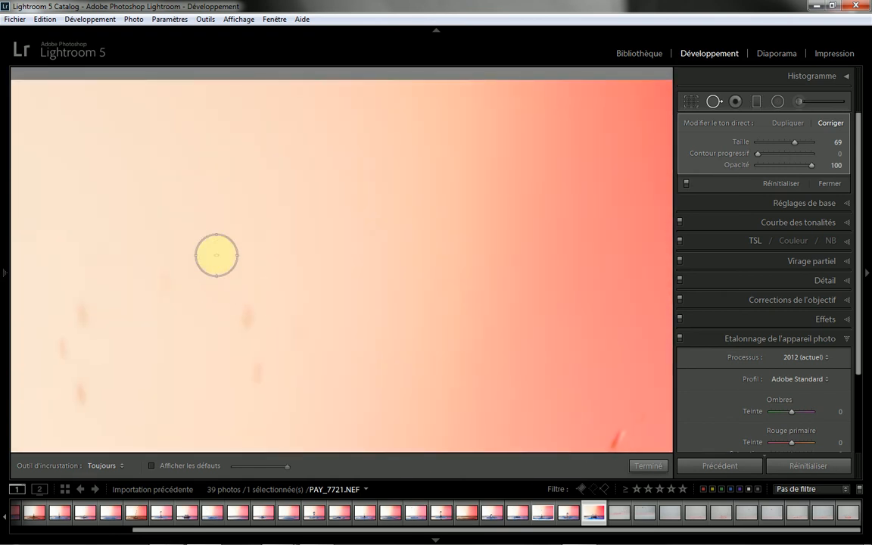
pyautogui.click(211, 282)
pyautogui.moveTo(168, 265); pyautogui.dragTo(171, 320)
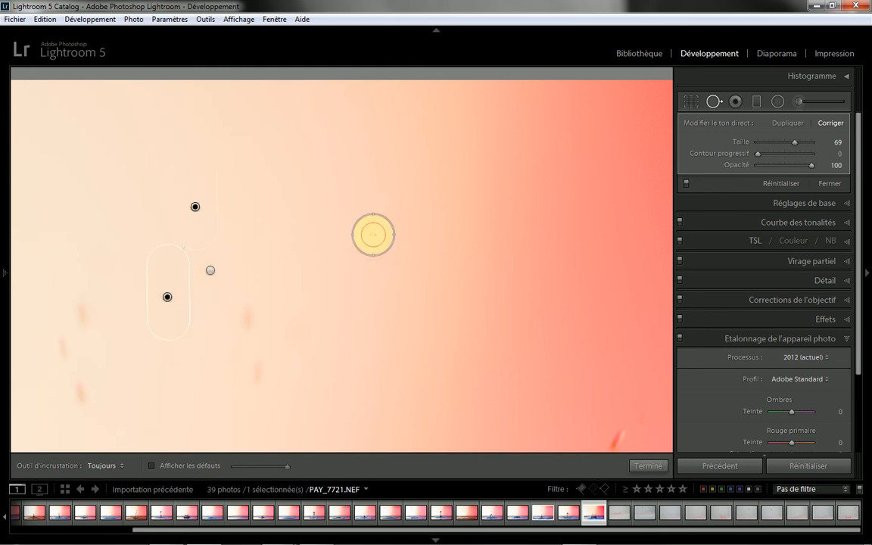
pyautogui.click(371, 234)
# Step: Heal the faint specks and isolated droplet streaks in the upper part of the red background
pyautogui.moveTo(523, 311); pyautogui.dragTo(249, 284)
pyautogui.moveTo(459, 255); pyautogui.dragTo(492, 258)
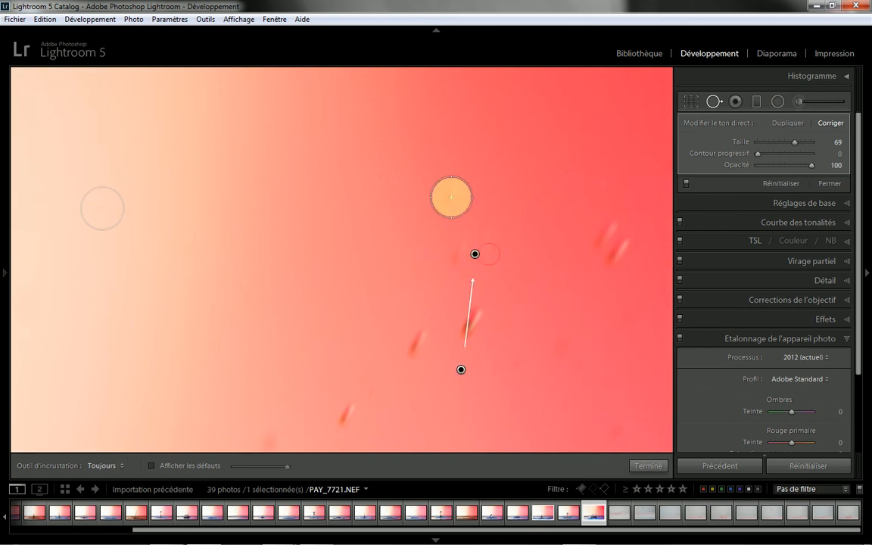
pyautogui.click(451, 197)
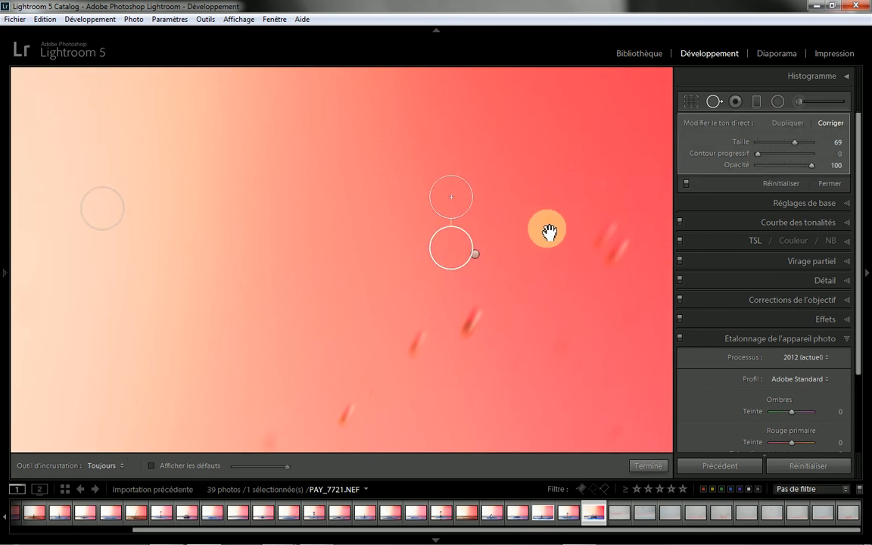
pyautogui.moveTo(549, 229)
pyautogui.mouseDown()
pyautogui.moveTo(204, 234)
pyautogui.moveTo(208, 219)
pyautogui.moveTo(199, 258)
pyautogui.mouseUp()
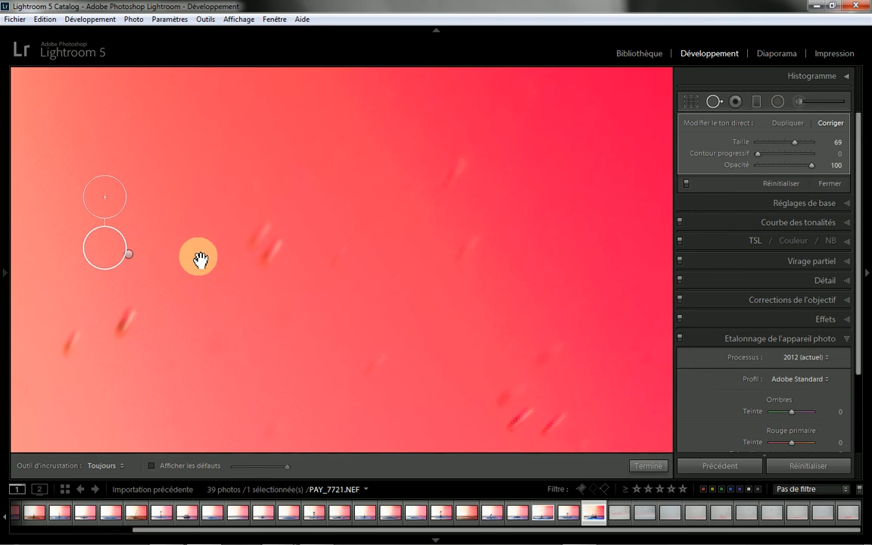
pyautogui.click(445, 197)
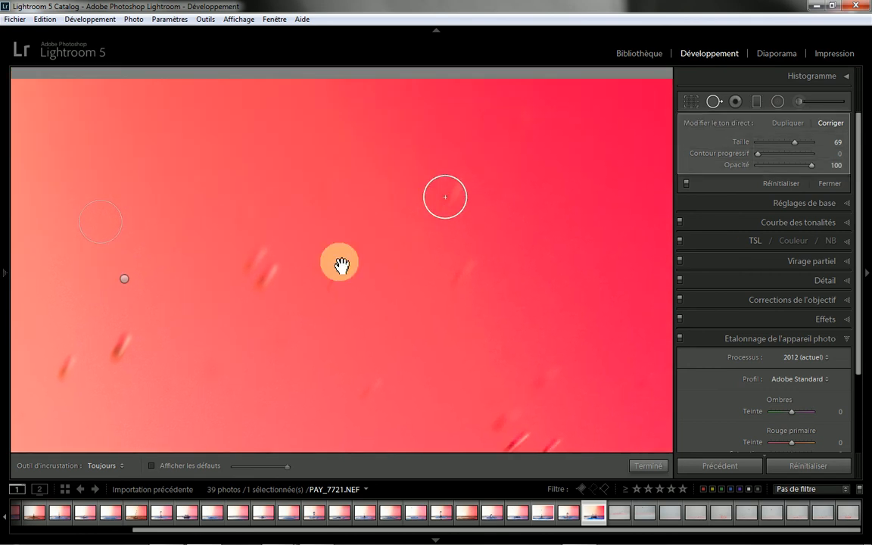
pyautogui.click(468, 271)
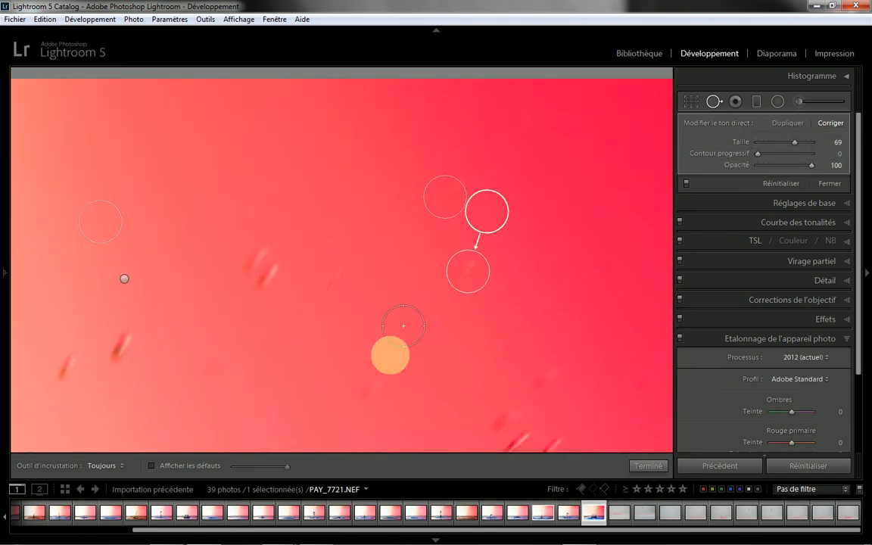
pyautogui.click(376, 387)
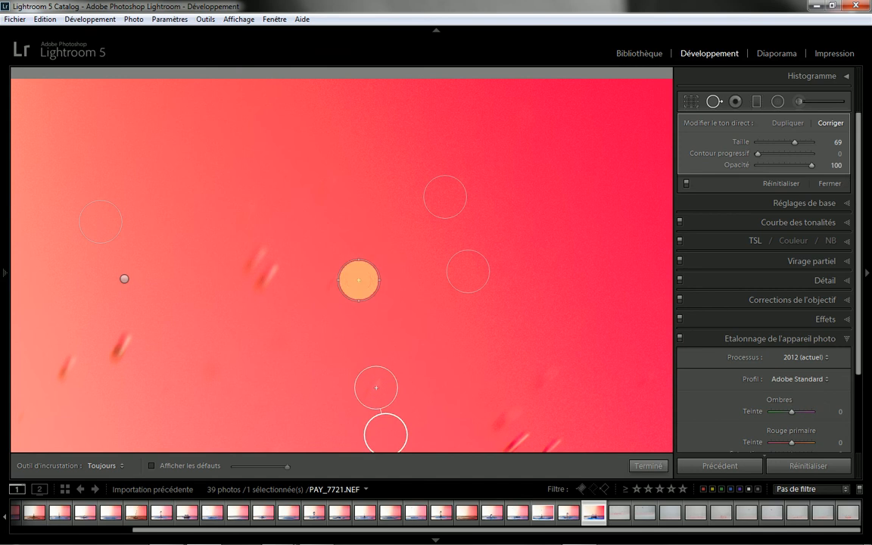
pyautogui.click(331, 280)
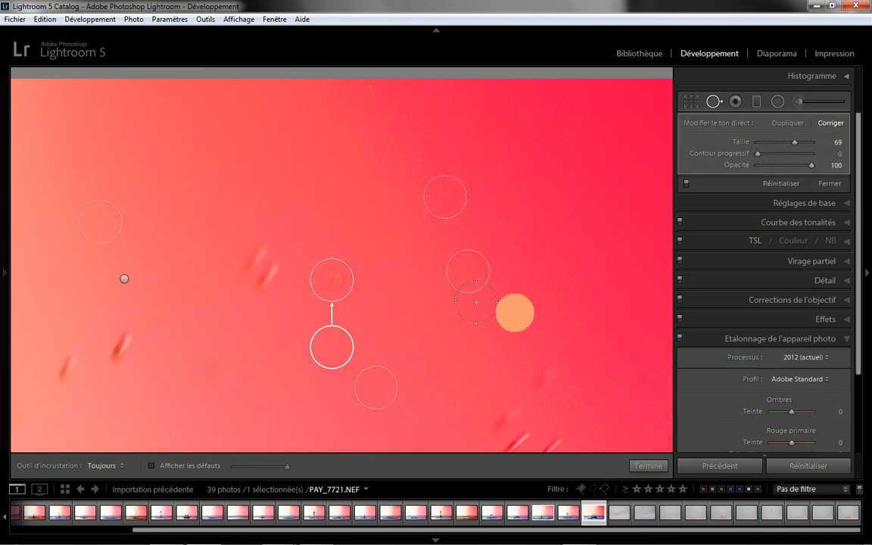
# Step: Heal the faint marks along the photo's right edge and below the droplet streaks in the red background
pyautogui.moveTo(589, 326); pyautogui.dragTo(388, 283)
pyautogui.moveTo(435, 151)
pyautogui.mouseDown()
pyautogui.moveTo(424, 38)
pyautogui.moveTo(402, 143)
pyautogui.moveTo(461, 253)
pyautogui.moveTo(468, 335)
pyautogui.moveTo(474, 323)
pyautogui.moveTo(455, 175)
pyautogui.mouseUp()
pyautogui.click(438, 219)
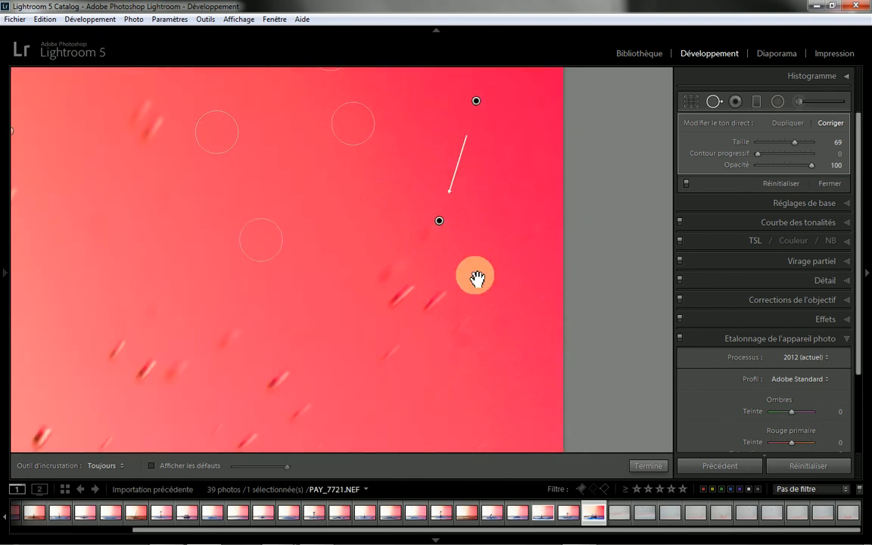
pyautogui.moveTo(480, 389); pyautogui.dragTo(469, 257)
pyautogui.click(475, 312)
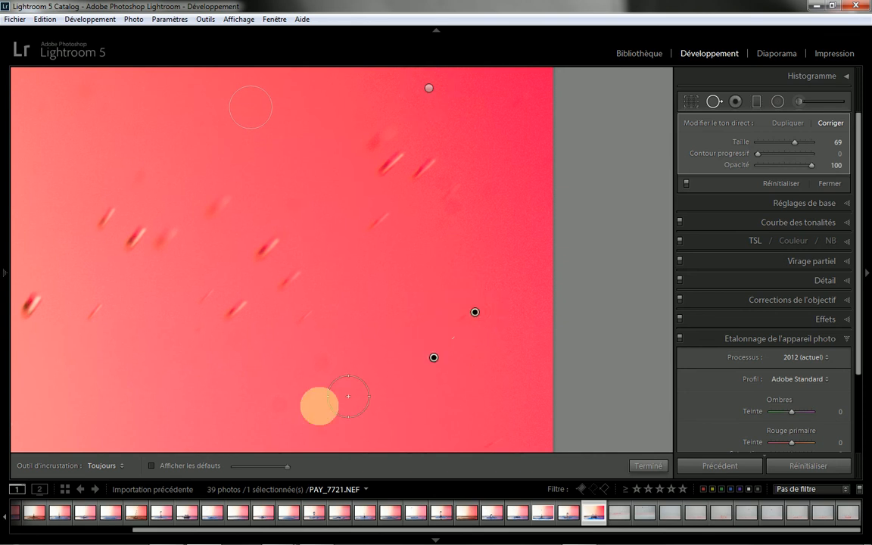
pyautogui.moveTo(278, 407); pyautogui.dragTo(337, 418)
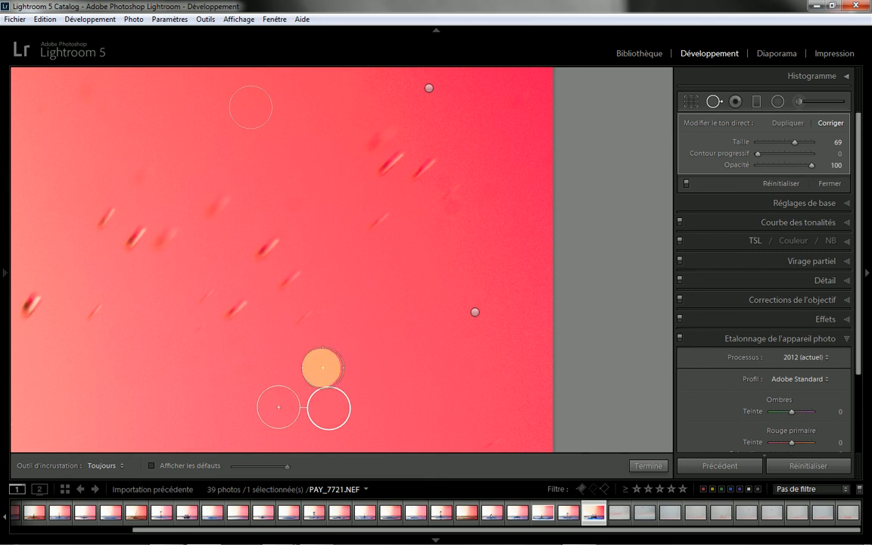
pyautogui.click(321, 366)
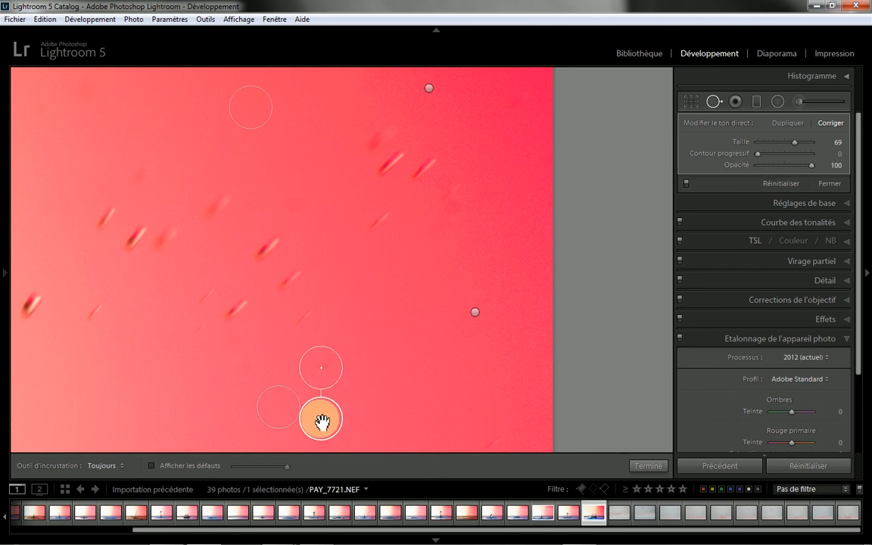
# Step: Shift the last heal's sampling source farther right and heal the faint mark near the photo's right edge
pyautogui.moveTo(320, 422); pyautogui.dragTo(371, 407)
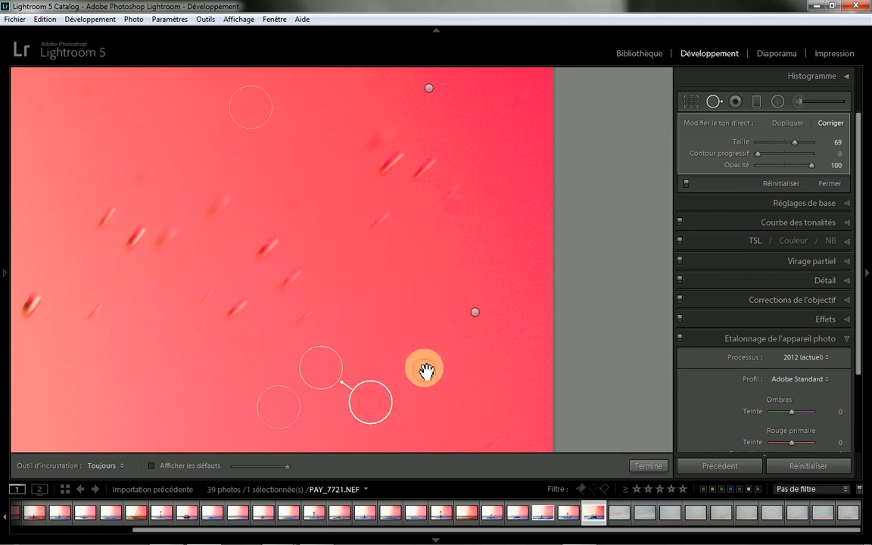
pyautogui.moveTo(426, 371); pyautogui.dragTo(414, 259)
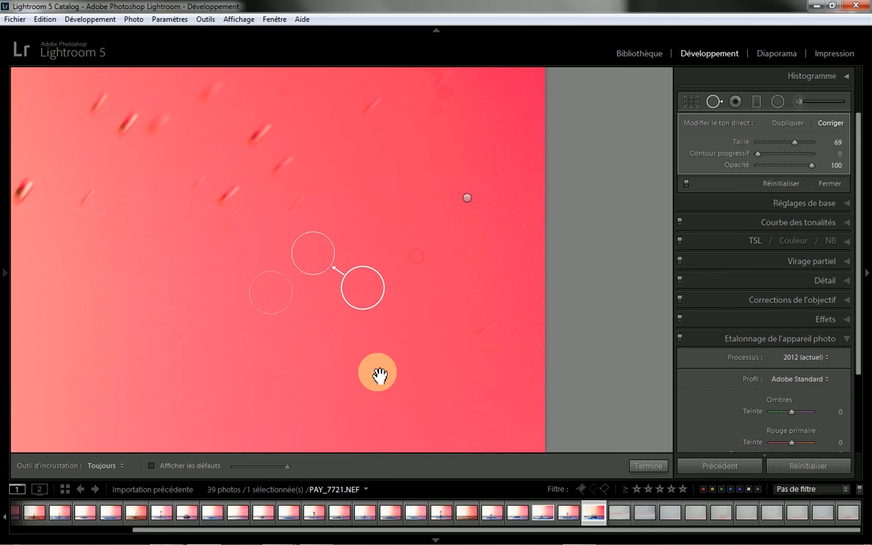
pyautogui.click(484, 327)
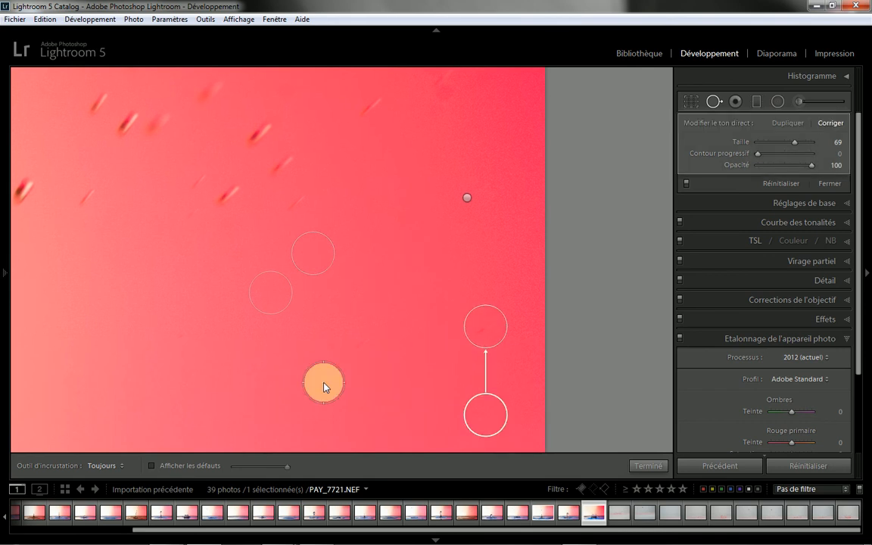
# Step: Heal the faint round mark in the pink background just above the container rim
pyautogui.moveTo(323, 387); pyautogui.dragTo(436, 169)
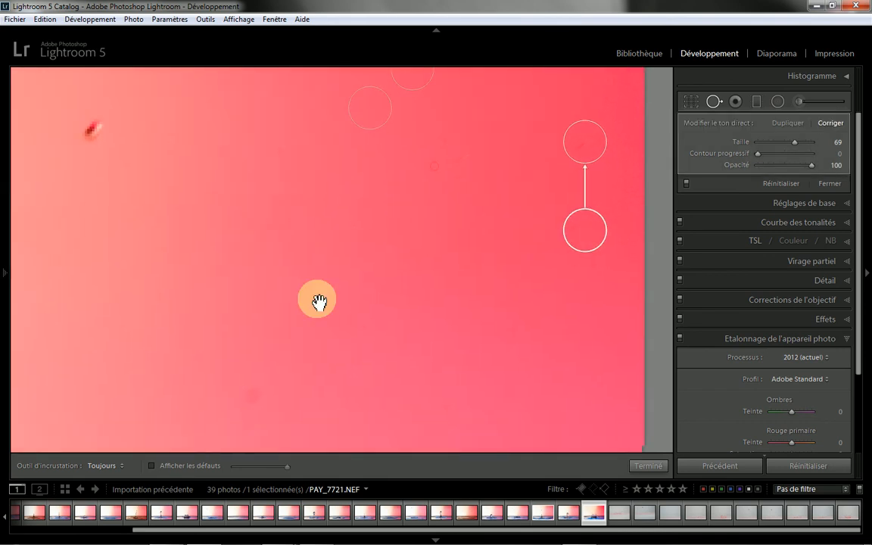
pyautogui.moveTo(318, 301); pyautogui.dragTo(330, 251)
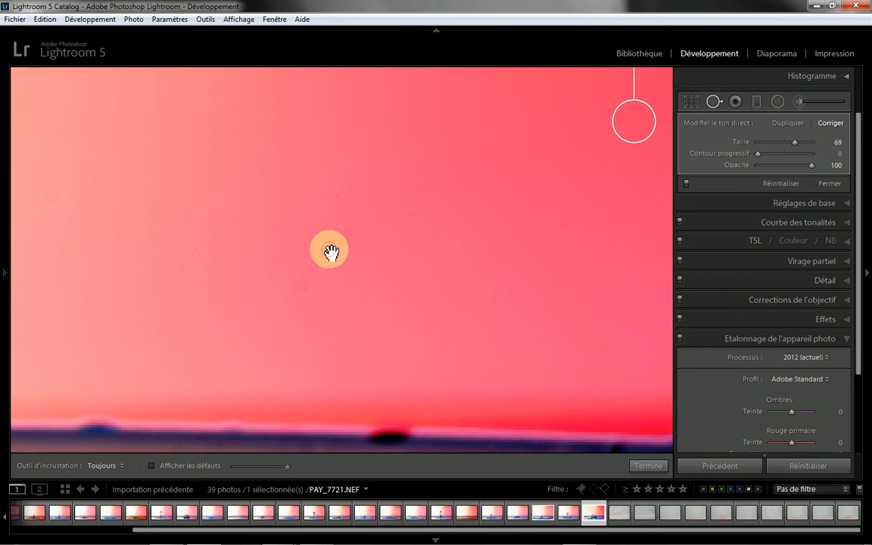
pyautogui.click(302, 284)
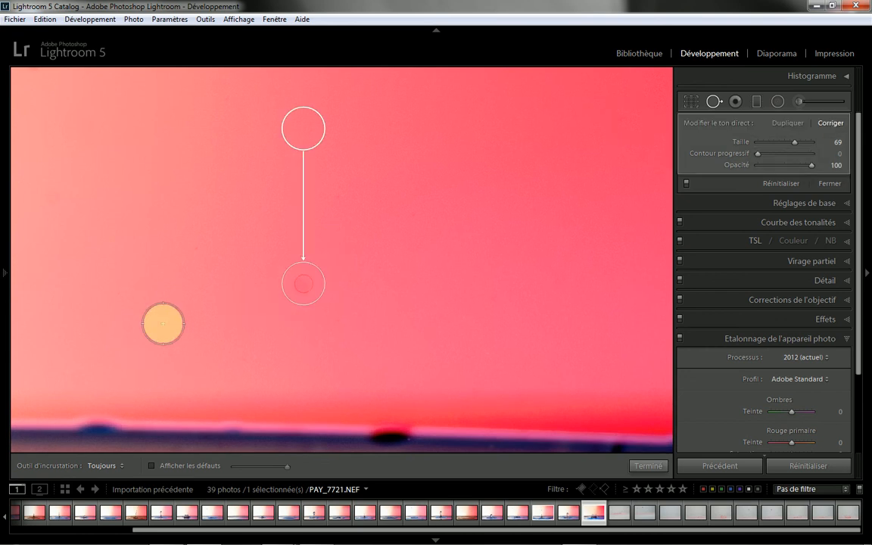
# Step: Heal the blemish on the rim right of the crown with size 76, plus the dark spot farther along it
pyautogui.moveTo(151, 320); pyautogui.dragTo(333, 282)
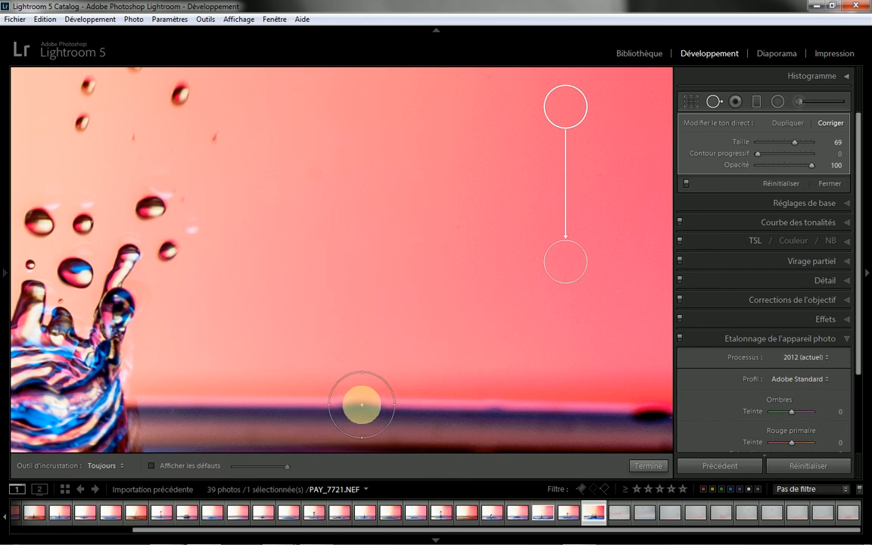
pyautogui.click(360, 405)
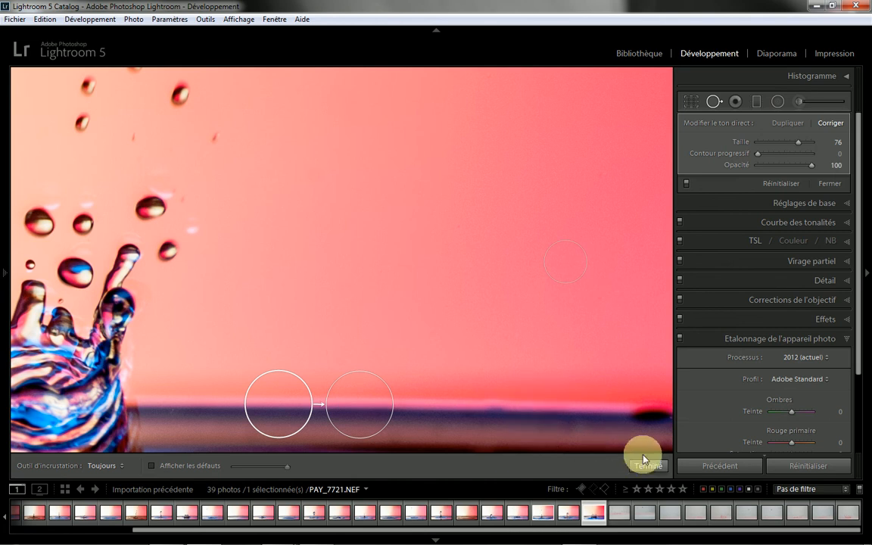
pyautogui.moveTo(578, 419); pyautogui.dragTo(376, 370)
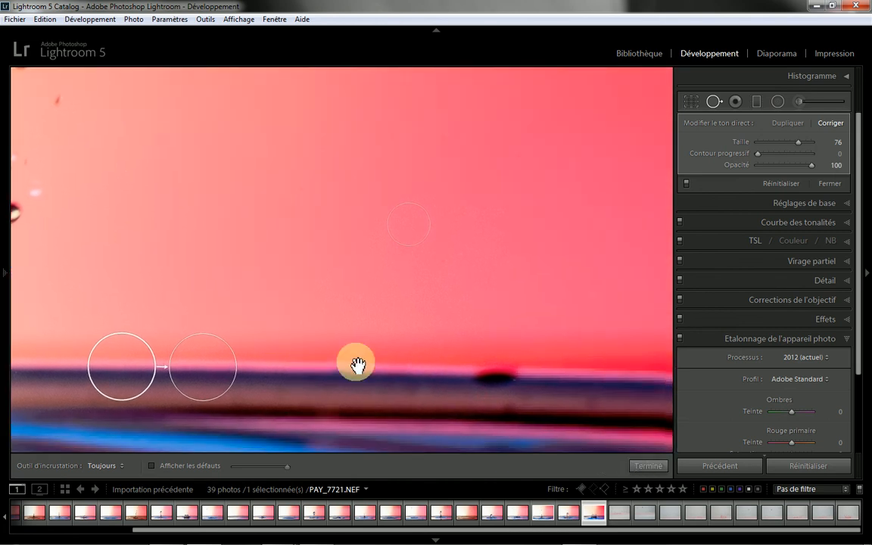
pyautogui.click(452, 367)
pyautogui.moveTo(452, 364); pyautogui.dragTo(366, 359)
pyautogui.click(447, 360)
pyautogui.moveTo(545, 360); pyautogui.dragTo(255, 303)
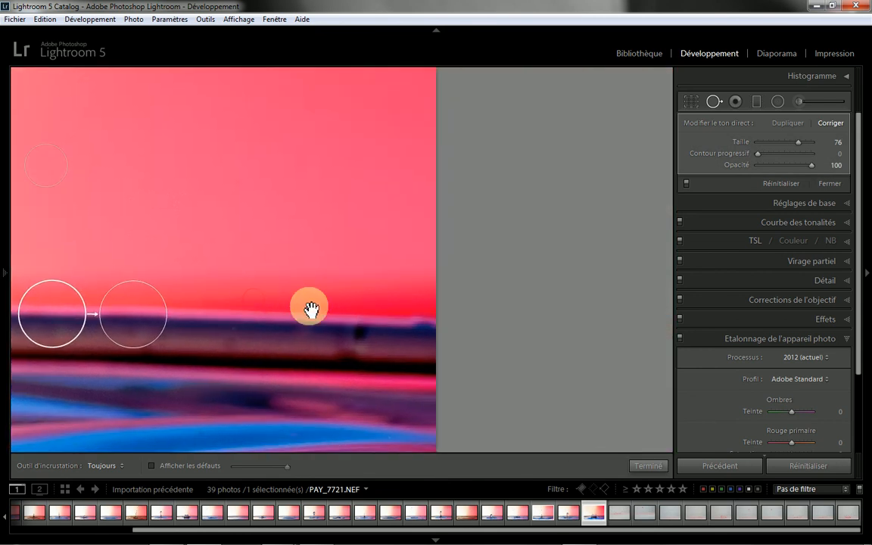
# Step: Heal the two rim blemishes near the photo's right edge, moving the outer heal's sampling source to a cleaner stretch of rim farther left
pyautogui.click(358, 323)
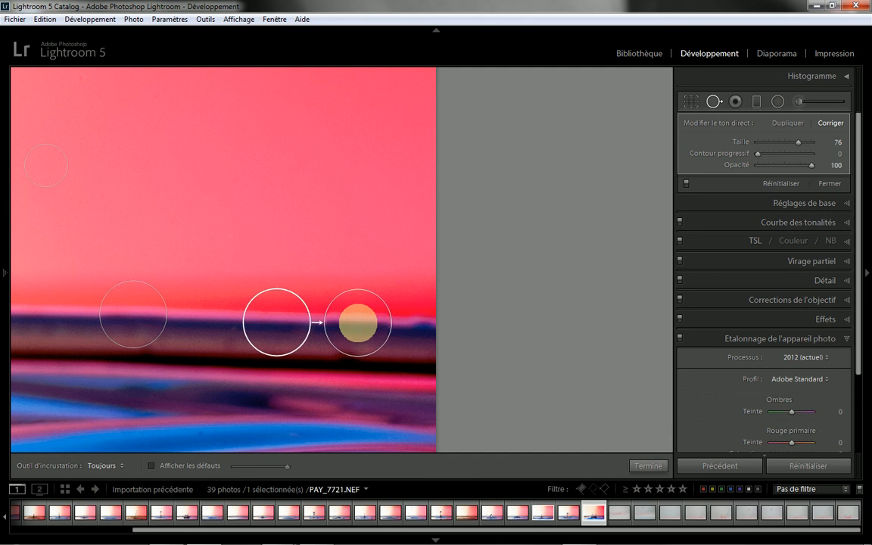
pyautogui.click(426, 329)
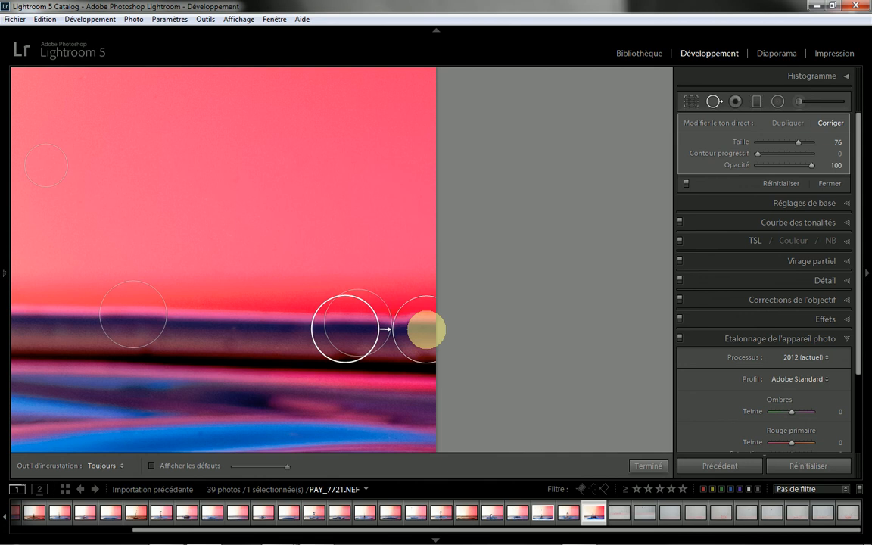
pyautogui.moveTo(356, 335); pyautogui.dragTo(356, 333)
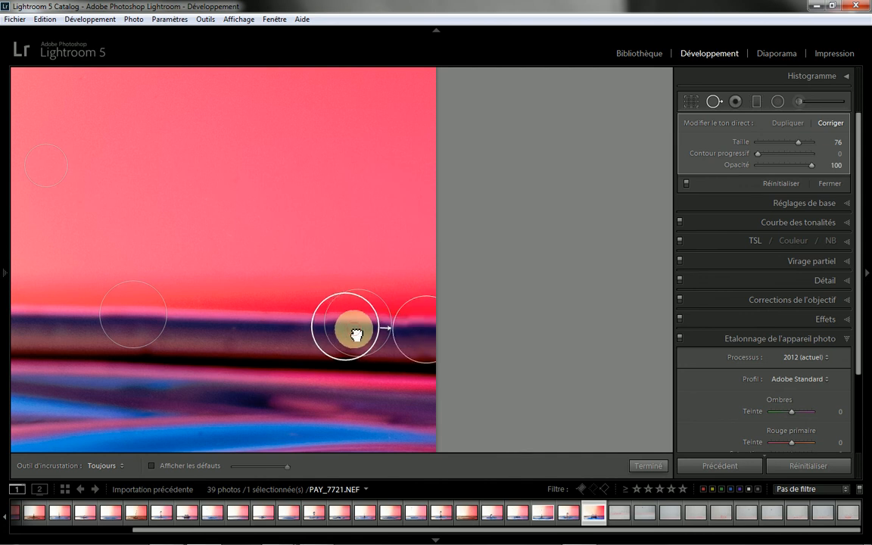
pyautogui.moveTo(355, 334); pyautogui.dragTo(263, 336)
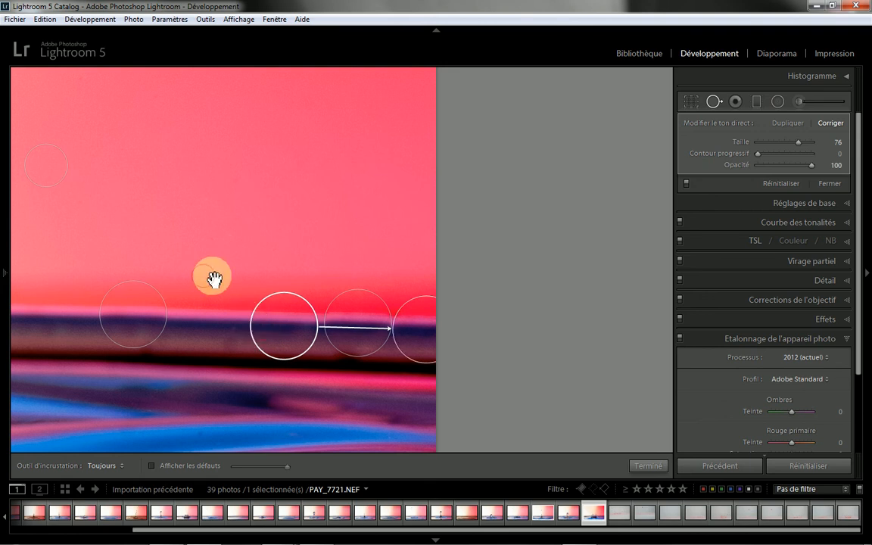
# Step: Heal the dark bump on the container rim near the photo's left edge
pyautogui.moveTo(216, 280); pyautogui.dragTo(578, 249)
pyautogui.moveTo(95, 297); pyautogui.dragTo(525, 301)
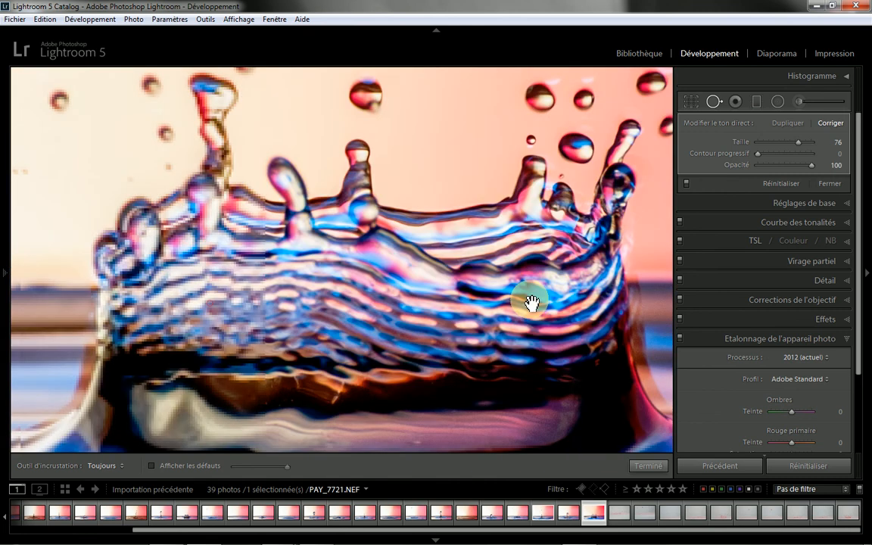
pyautogui.moveTo(345, 306); pyautogui.dragTo(510, 317)
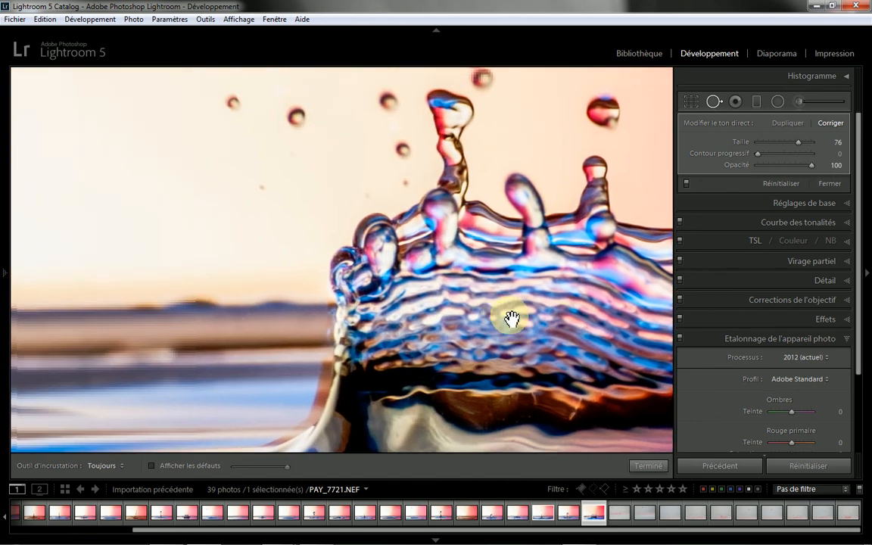
pyautogui.moveTo(303, 311); pyautogui.dragTo(386, 322)
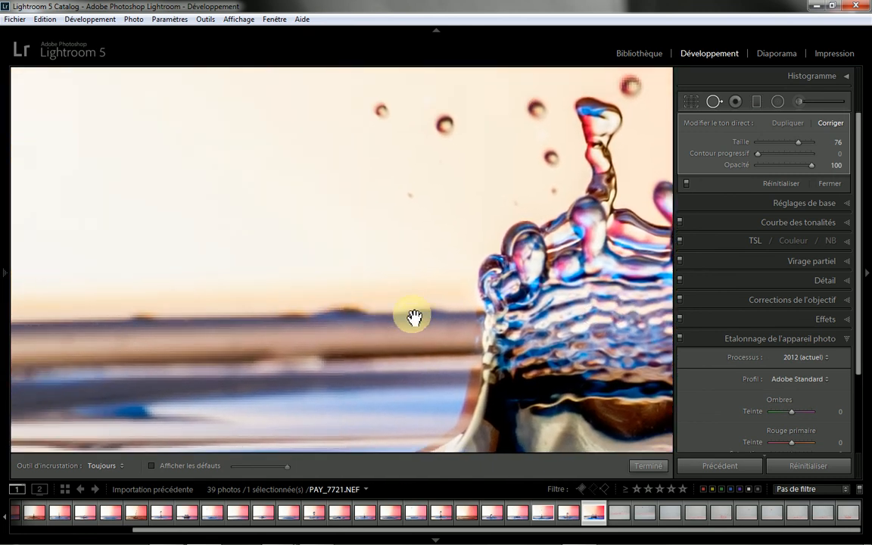
pyautogui.moveTo(254, 293)
pyautogui.mouseDown()
pyautogui.moveTo(404, 284)
pyautogui.moveTo(477, 269)
pyautogui.mouseUp()
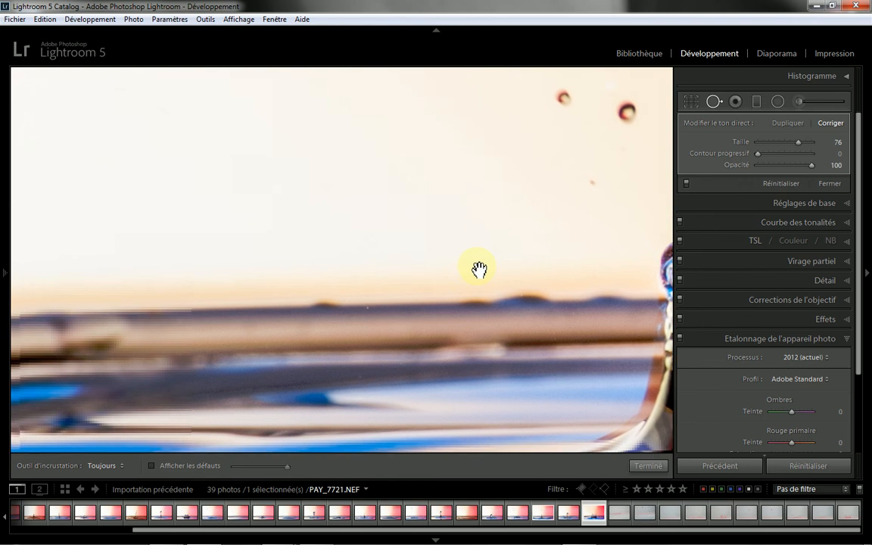
pyautogui.moveTo(244, 264); pyautogui.dragTo(520, 278)
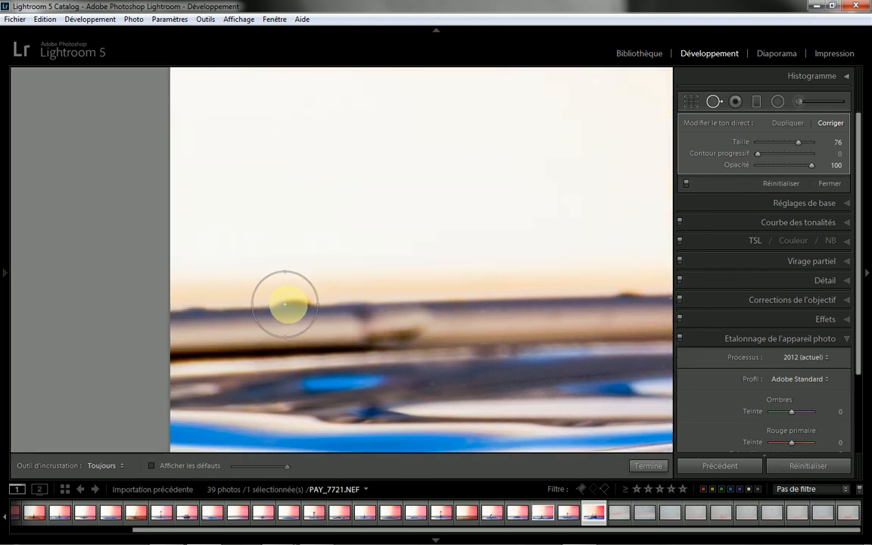
pyautogui.click(291, 305)
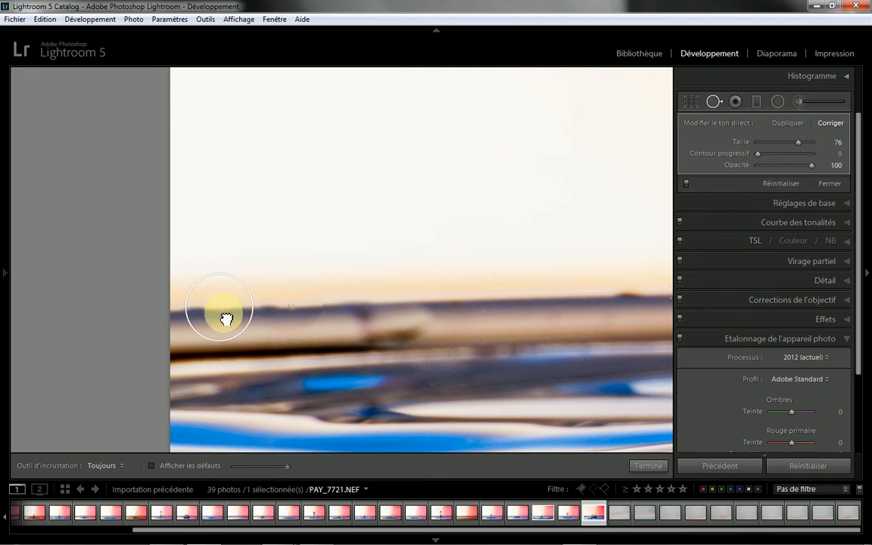
# Step: Heal the small dark bump midway along the rim left of the crown and align its sampling source with the rim line
pyautogui.moveTo(497, 306); pyautogui.dragTo(268, 301)
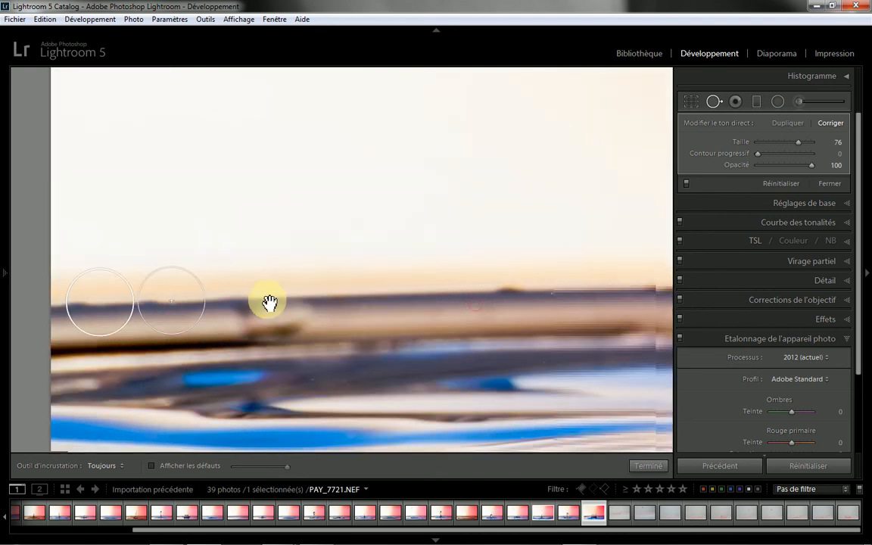
pyautogui.click(391, 291)
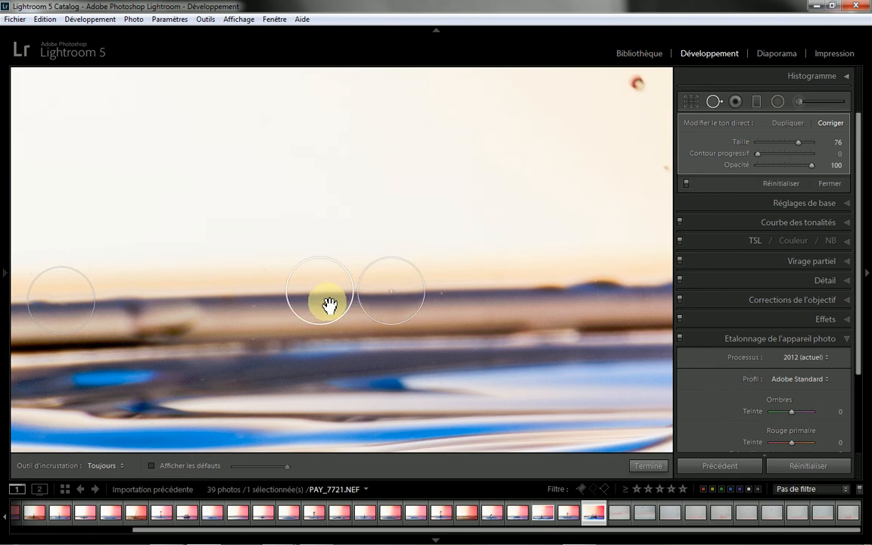
pyautogui.moveTo(329, 304); pyautogui.dragTo(313, 309)
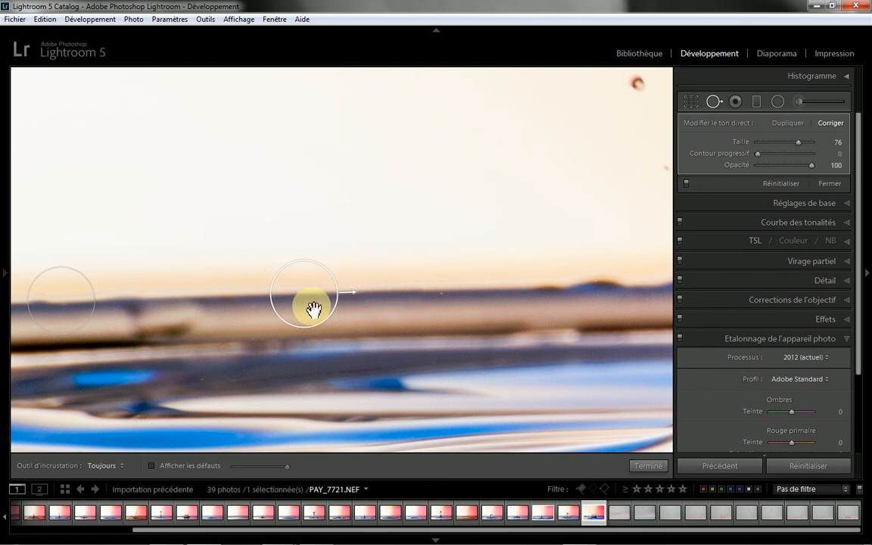
# Step: Heal the long dark bump on the rim left of the crown with one stroke and align its sampling source with the rim
pyautogui.moveTo(455, 304); pyautogui.dragTo(257, 298)
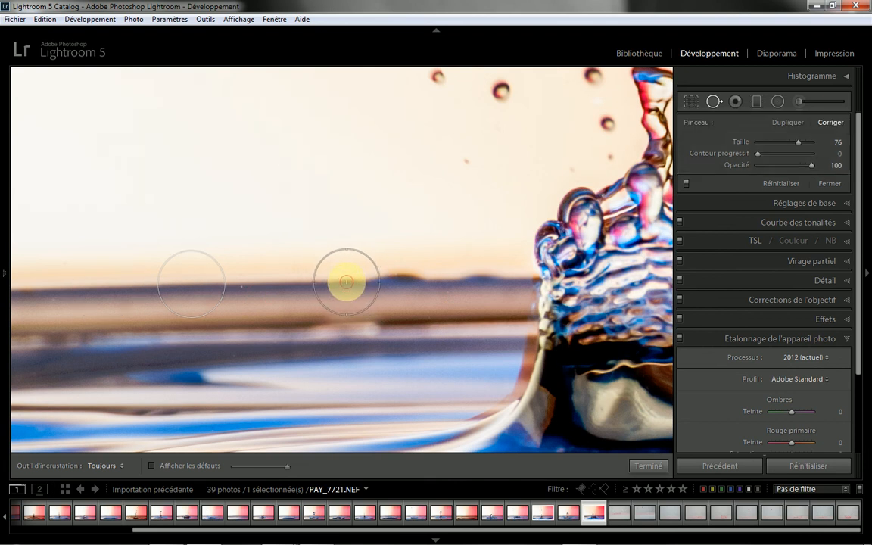
pyautogui.moveTo(345, 281); pyautogui.dragTo(405, 284)
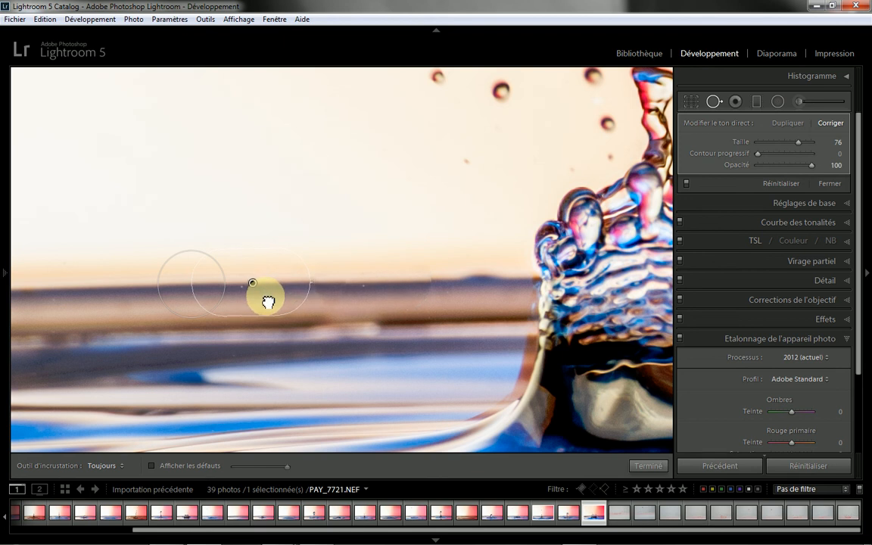
pyautogui.moveTo(267, 302); pyautogui.dragTo(268, 305)
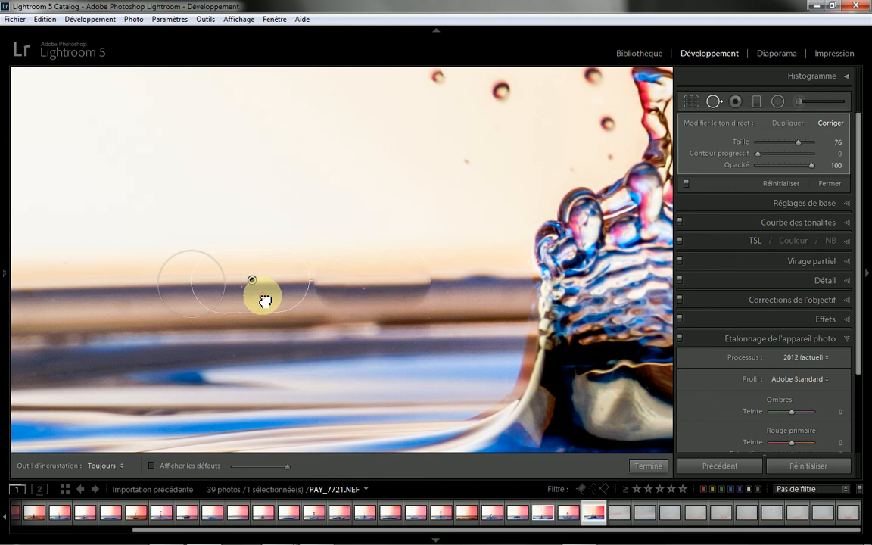
pyautogui.moveTo(263, 295); pyautogui.dragTo(264, 305)
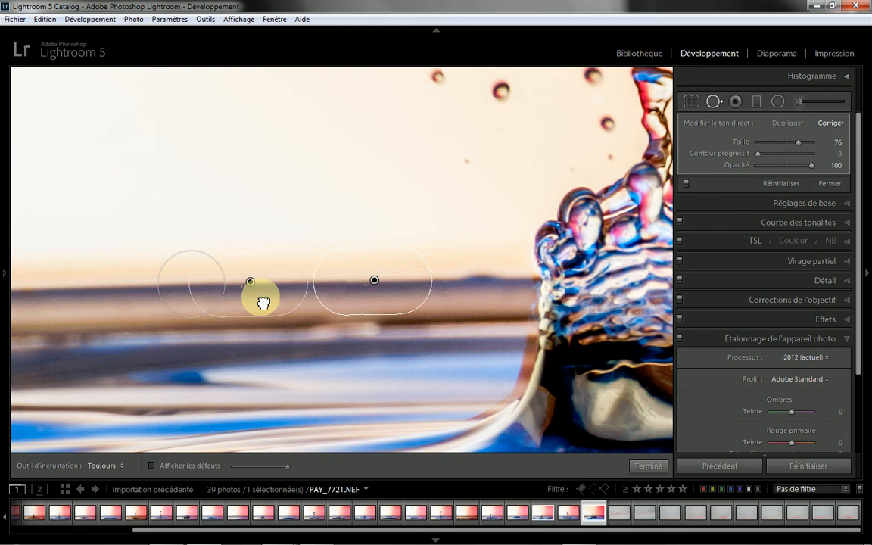
# Step: Heal the last rim bump beside the crown's left side, align its sampling source with the rim, and finish spot removal
pyautogui.click(482, 281)
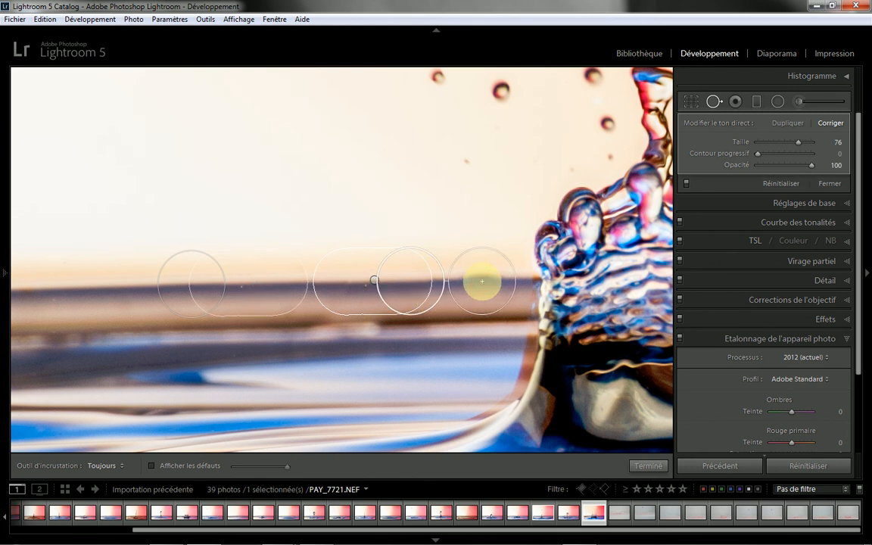
pyautogui.click(407, 299)
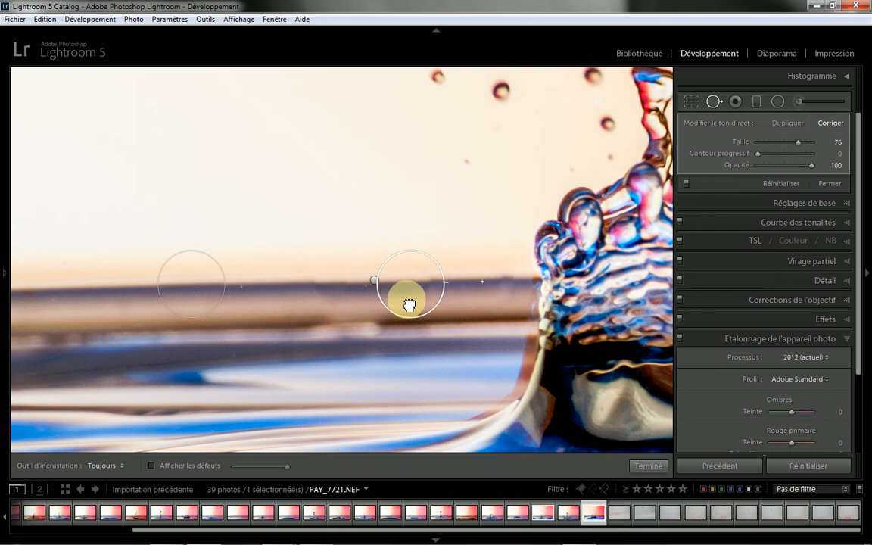
pyautogui.moveTo(409, 304); pyautogui.dragTo(410, 303)
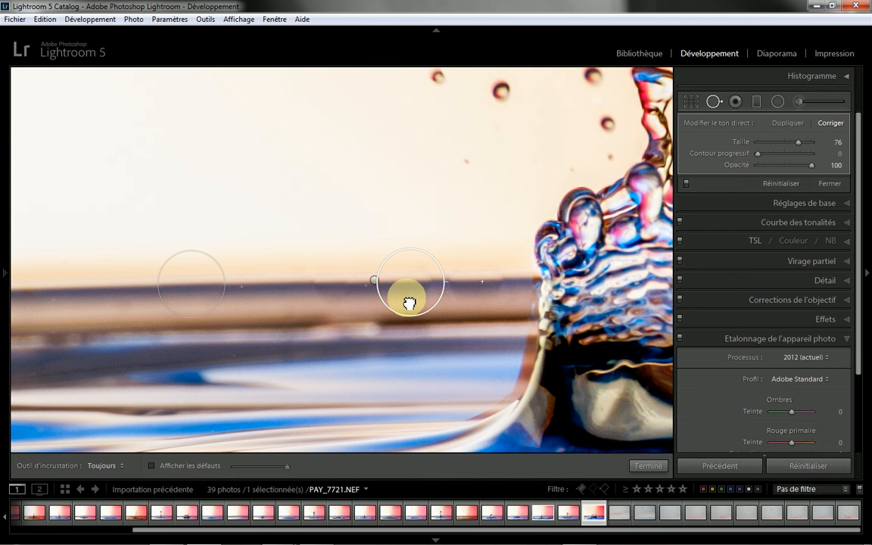
pyautogui.moveTo(410, 303)
pyautogui.mouseDown()
pyautogui.moveTo(399, 296)
pyautogui.moveTo(342, 306)
pyautogui.moveTo(292, 333)
pyautogui.moveTo(627, 487)
pyautogui.mouseUp()
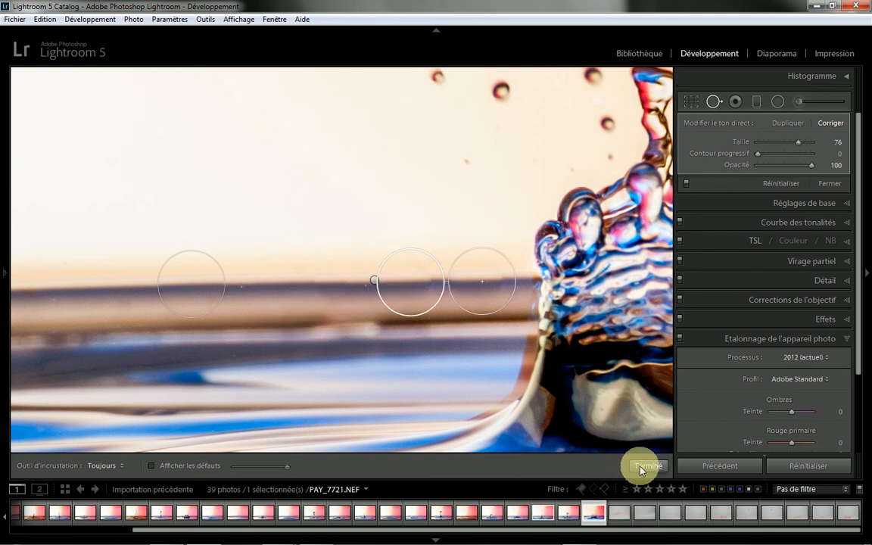
pyautogui.click(640, 467)
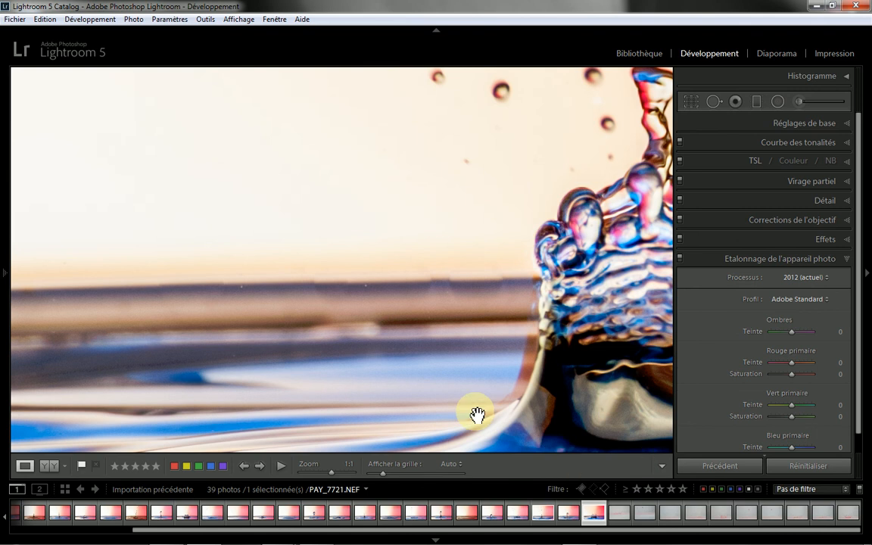
# Step: Send the developed crown splash photo PAY_7721.NEF to Adobe Photoshop CS6 for editing
pyautogui.click(478, 319)
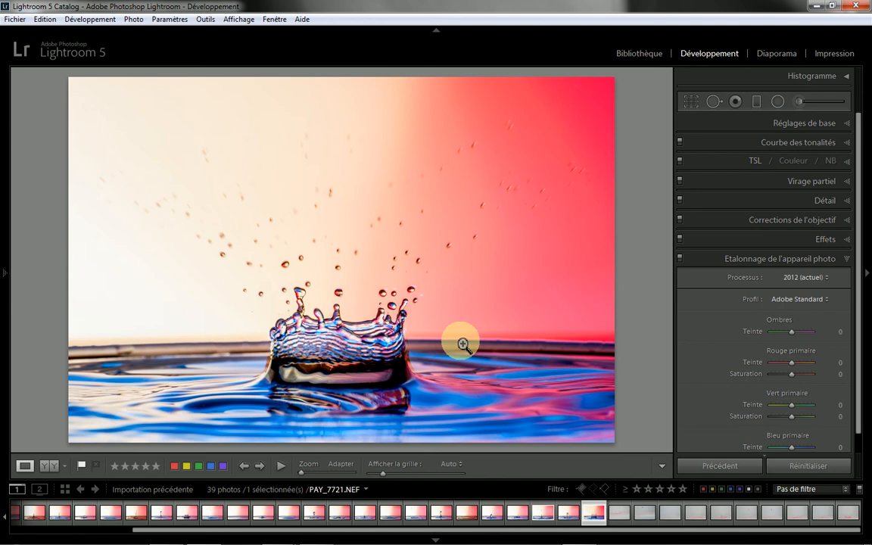
pyautogui.rightClick(361, 219)
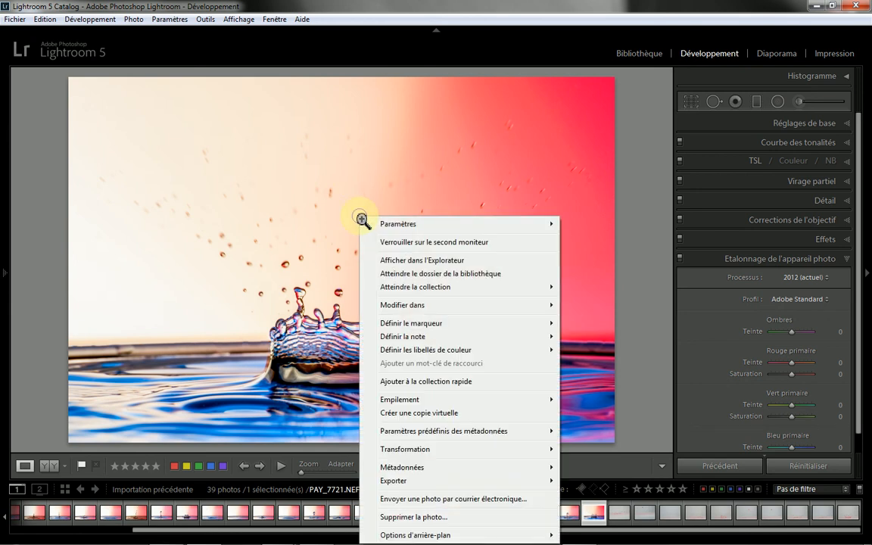
pyautogui.moveTo(402, 306)
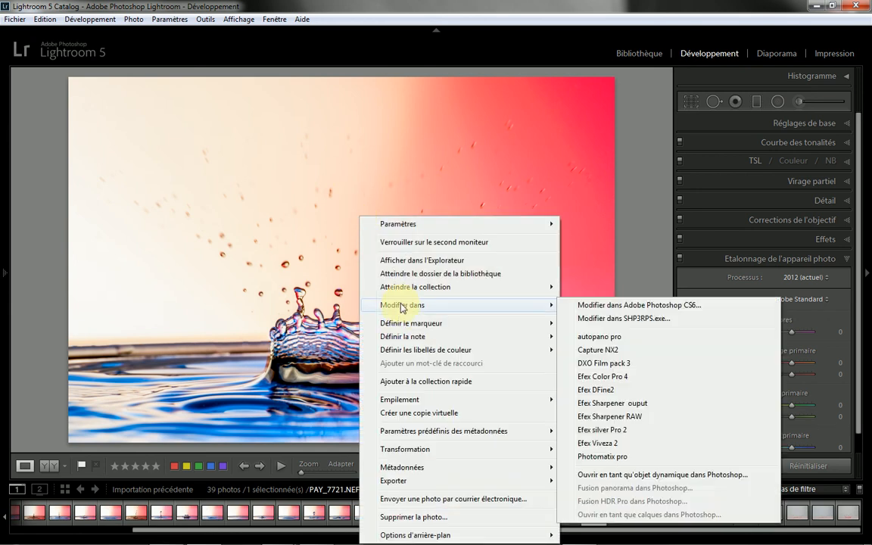
pyautogui.click(590, 306)
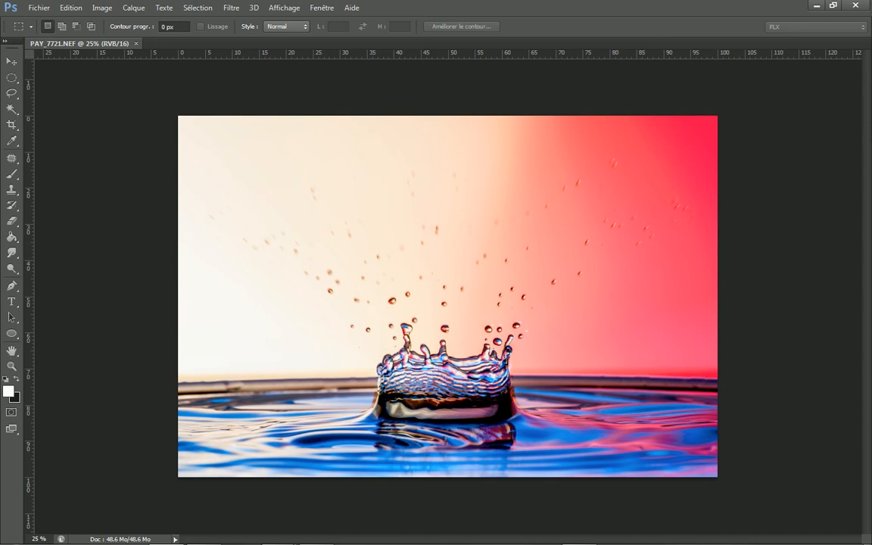
# Step: Bring the layer list into view and duplicate the Arrière-plan layer twice
pyautogui.moveTo(870, 126); pyautogui.dragTo(774, 72)
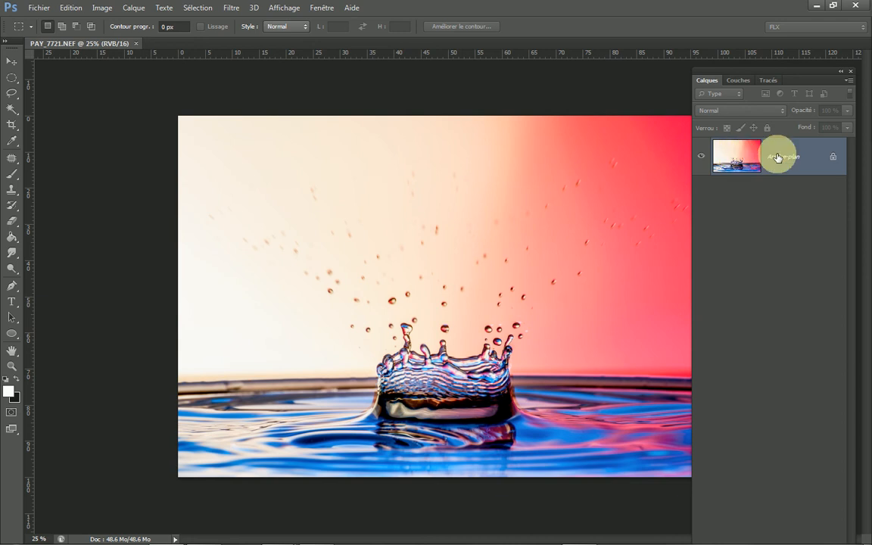
pyautogui.moveTo(790, 72); pyautogui.dragTo(870, 34)
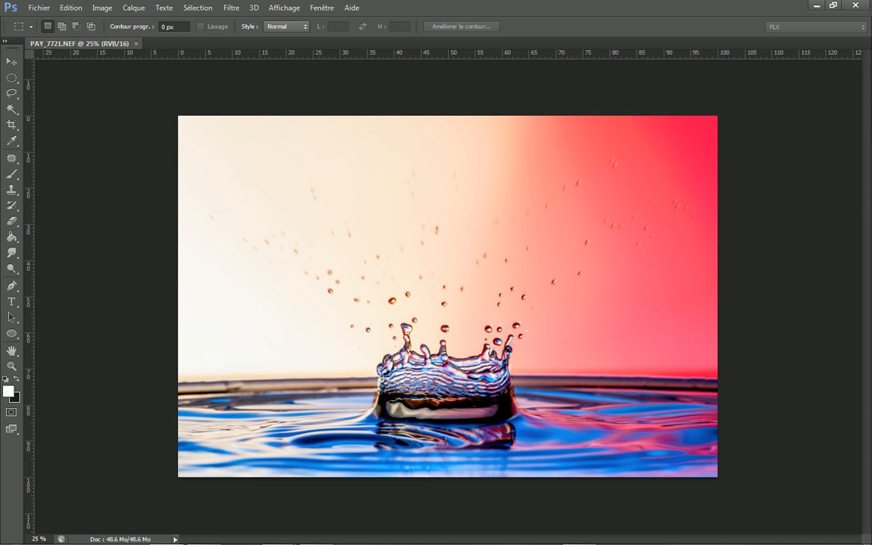
pyautogui.moveTo(870, 34); pyautogui.dragTo(716, 28)
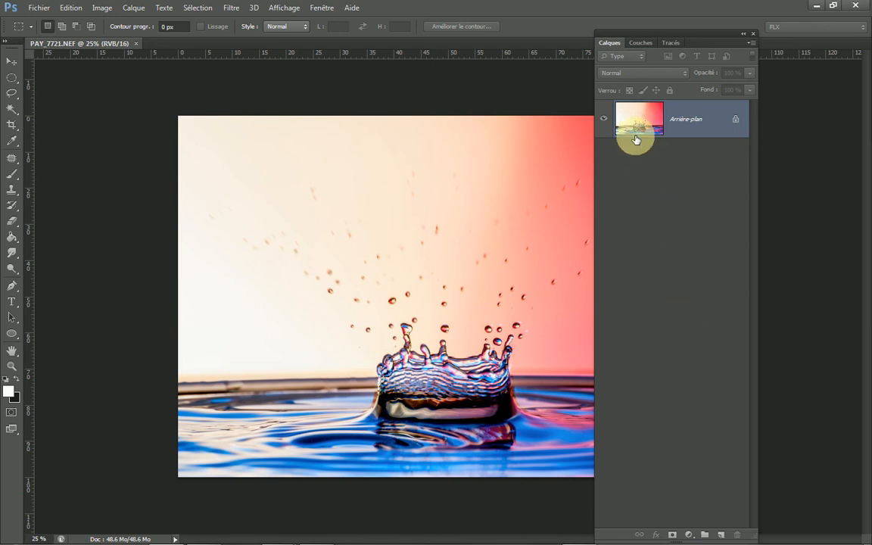
pyautogui.moveTo(635, 127); pyautogui.dragTo(719, 535)
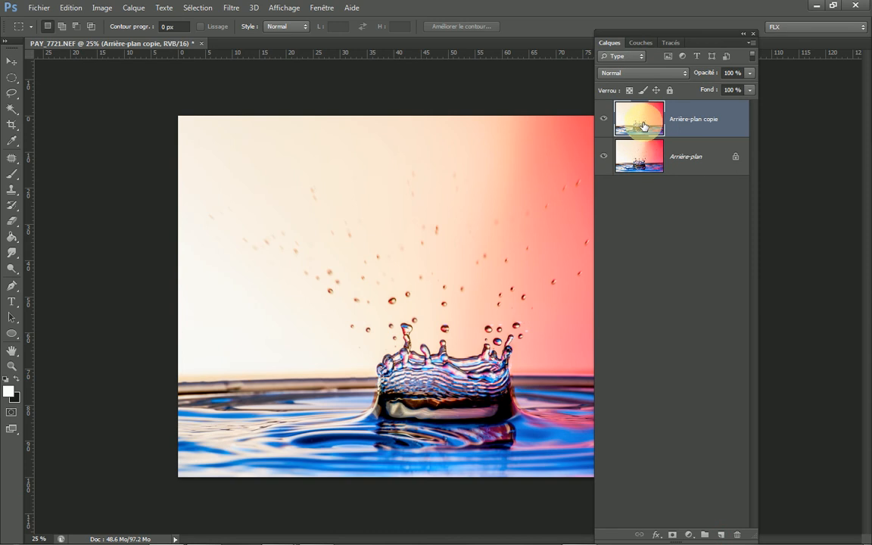
pyautogui.moveTo(640, 119); pyautogui.dragTo(720, 531)
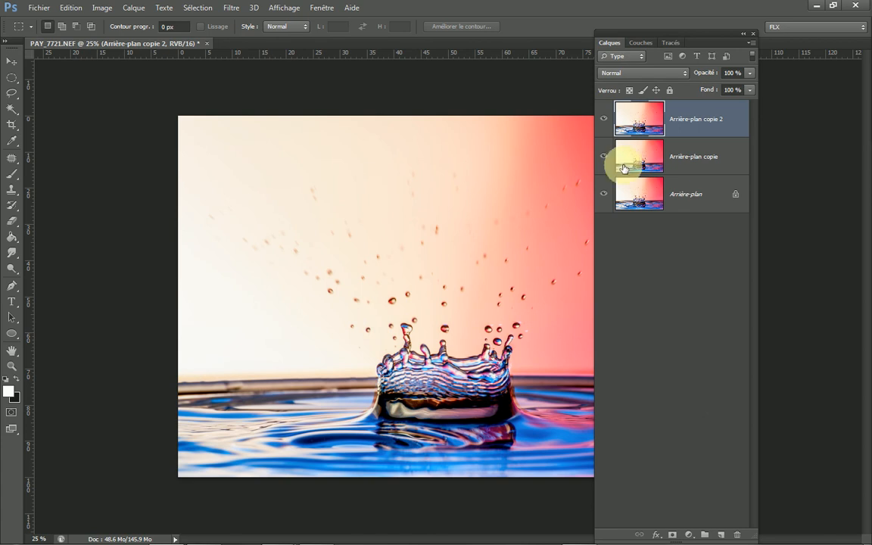
# Step: Hide Arrière-plan copie 2 and apply a Gaussian blur with a 100-pixel radius to Arrière-plan copie
pyautogui.click(604, 121)
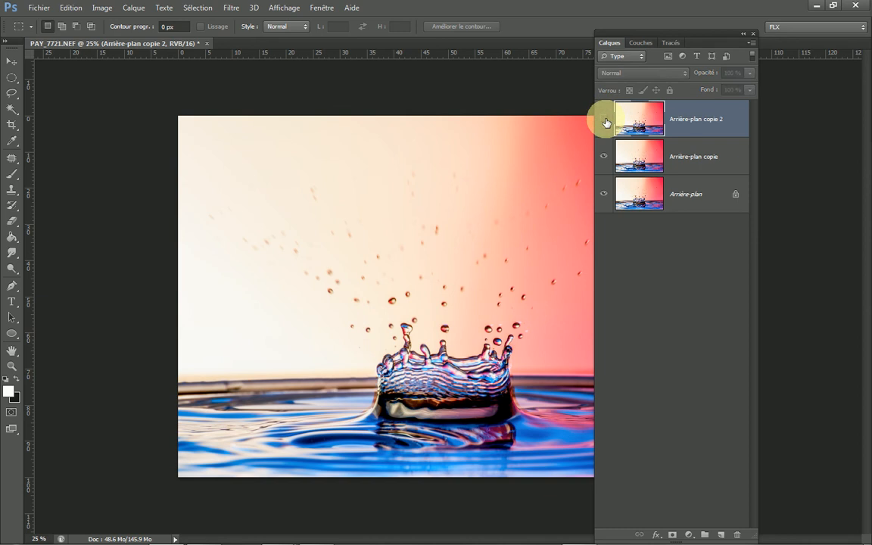
pyautogui.click(726, 157)
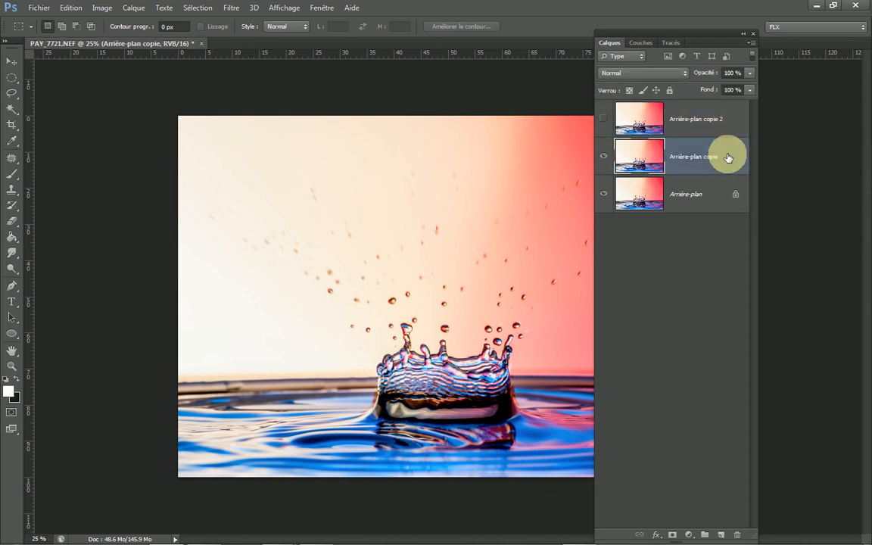
pyautogui.click(232, 8)
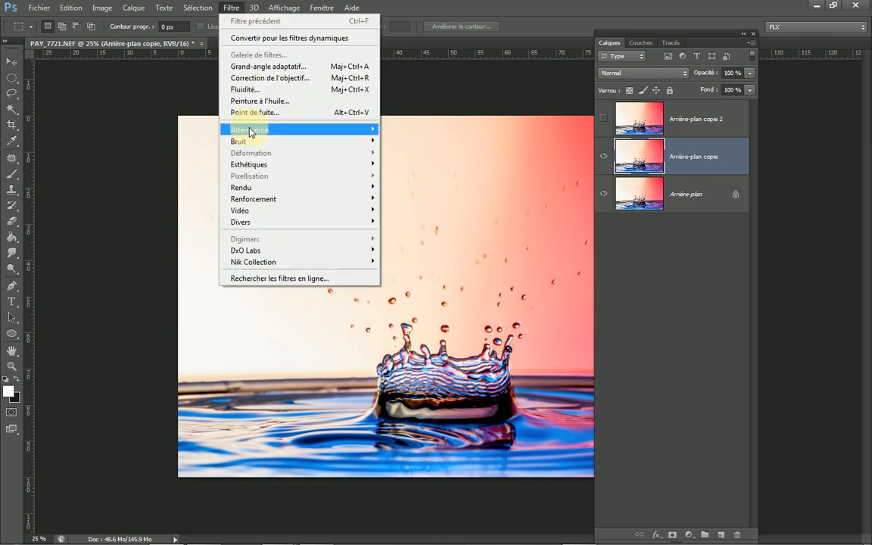
pyautogui.moveTo(249, 132)
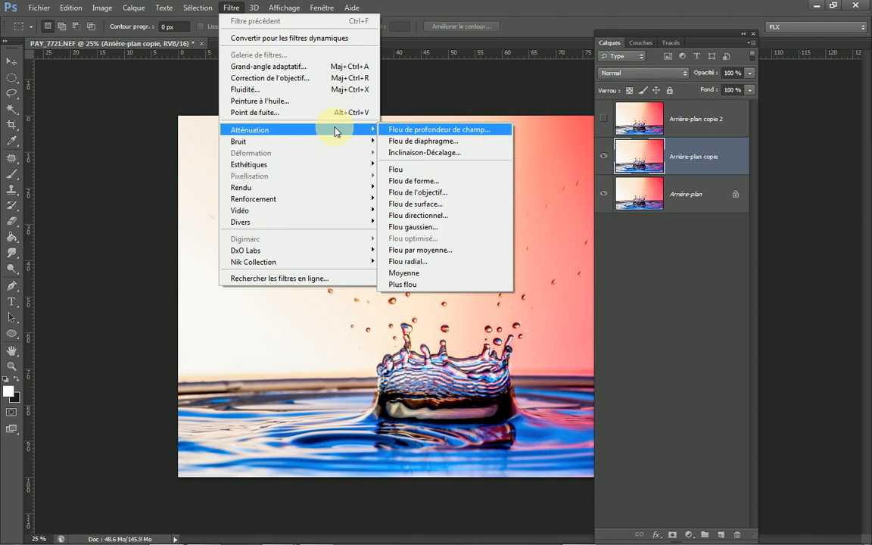
pyautogui.click(401, 227)
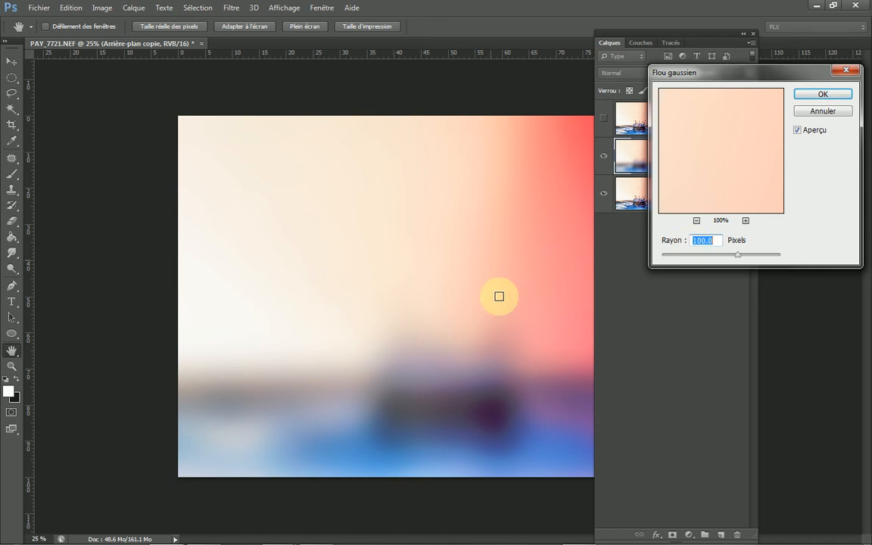
pyautogui.click(824, 93)
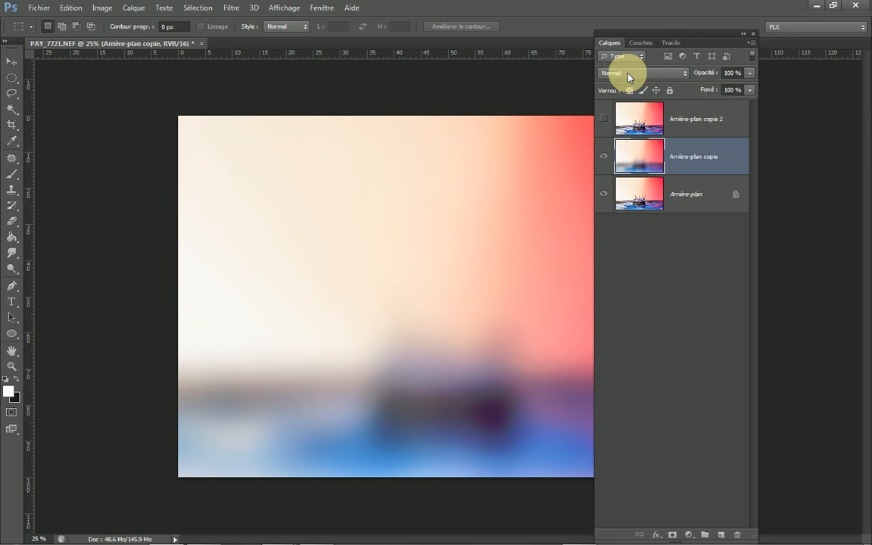
# Step: Set the blurred layer's blend mode to Incrustation and compare the image with and without that layer
pyautogui.click(684, 74)
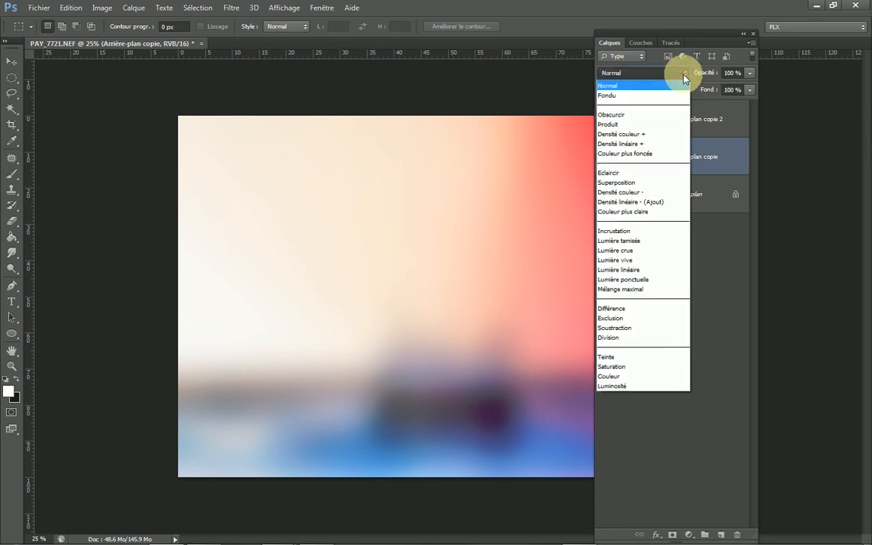
pyautogui.click(630, 234)
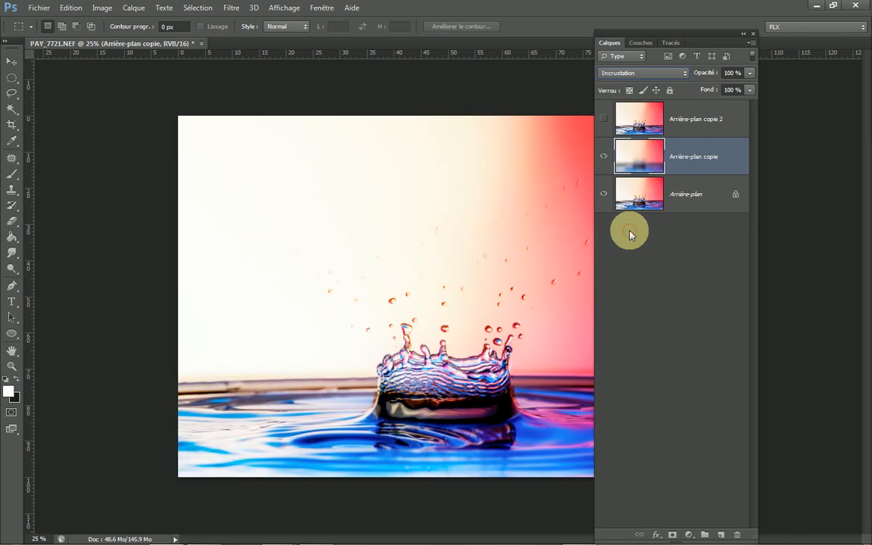
pyautogui.click(604, 157)
pyautogui.click(605, 159)
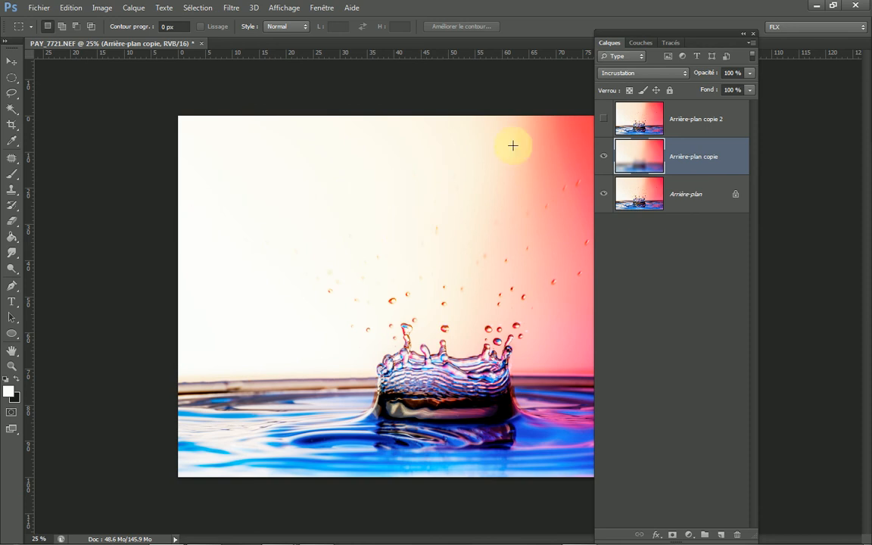
pyautogui.moveTo(682, 35); pyautogui.dragTo(737, 9)
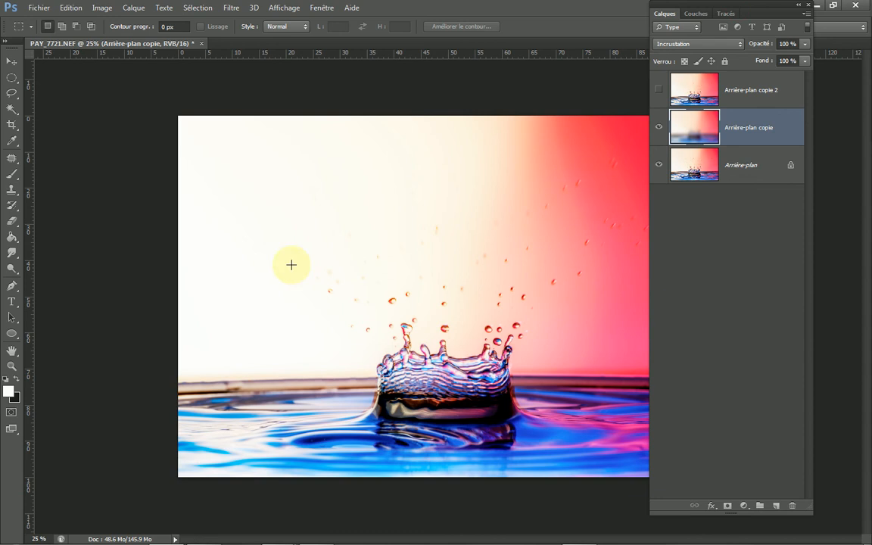
pyautogui.click(661, 131)
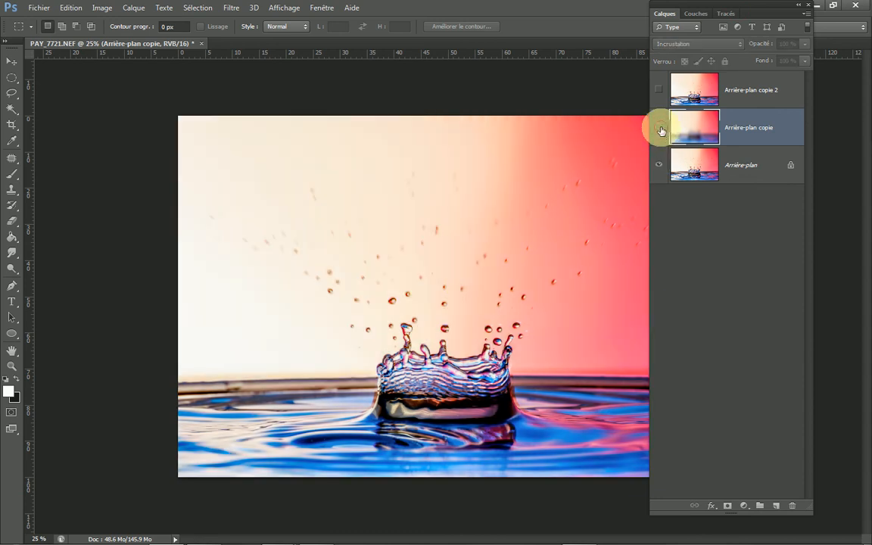
pyautogui.click(660, 131)
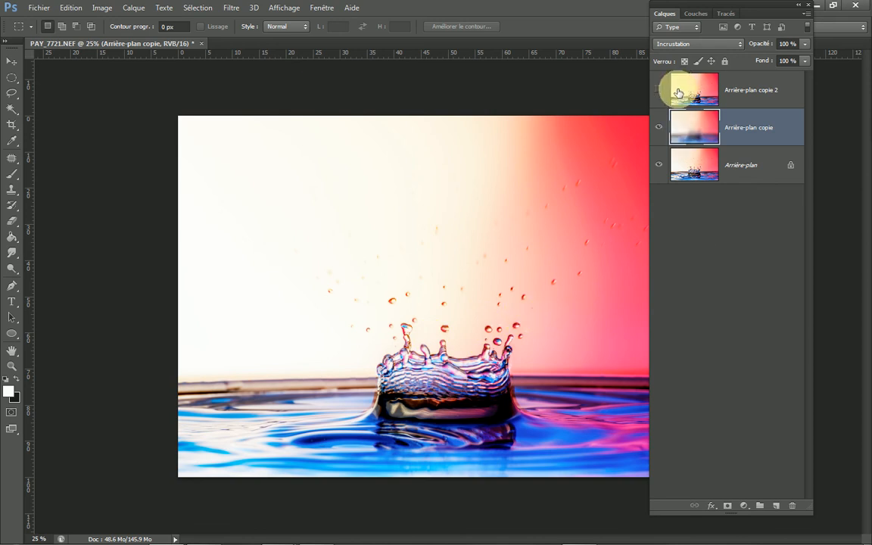
# Step: Show Arrière-plan copie 2 again and apply the Passe-haut filter to it with a 10-pixel radius
pyautogui.click(763, 92)
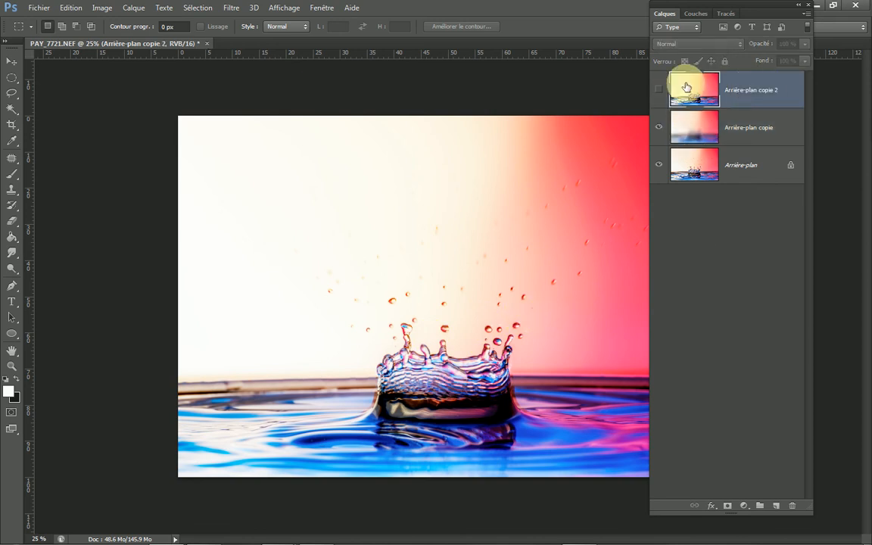
pyautogui.click(658, 92)
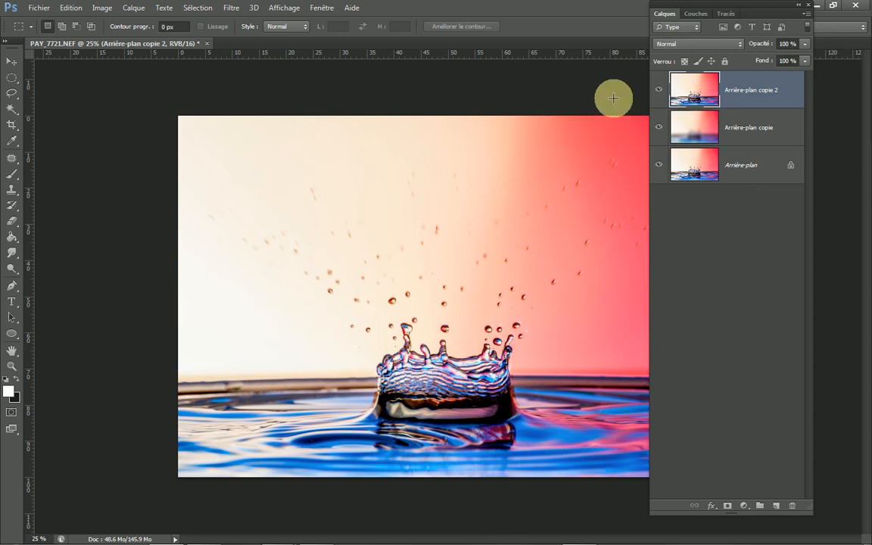
pyautogui.click(233, 9)
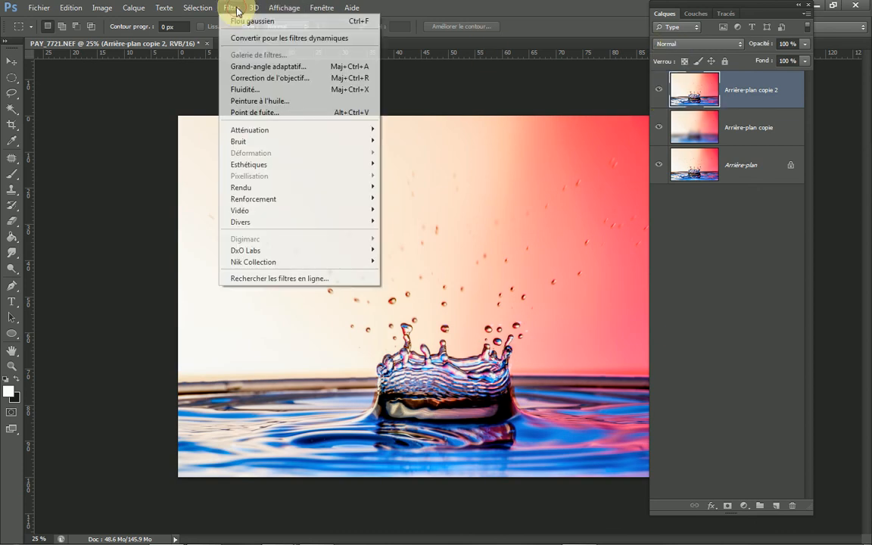
pyautogui.moveTo(244, 223)
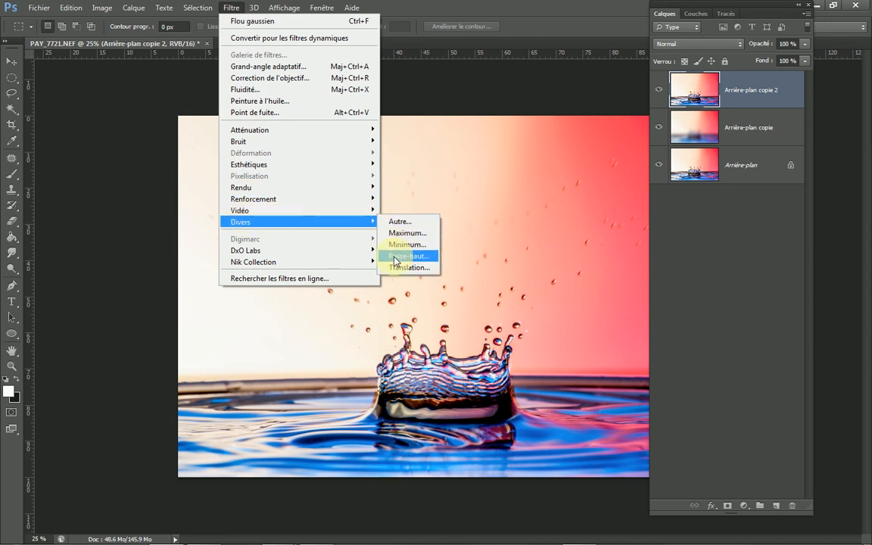
pyautogui.click(394, 258)
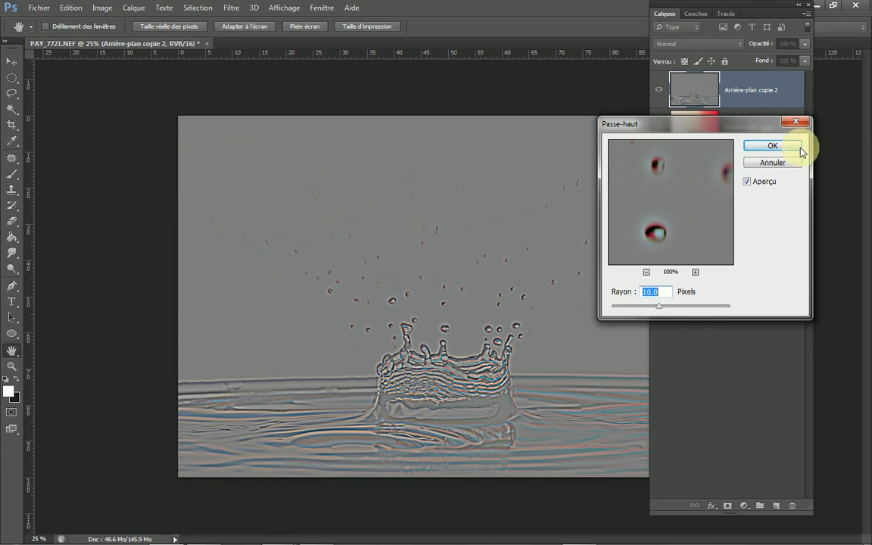
pyautogui.click(776, 146)
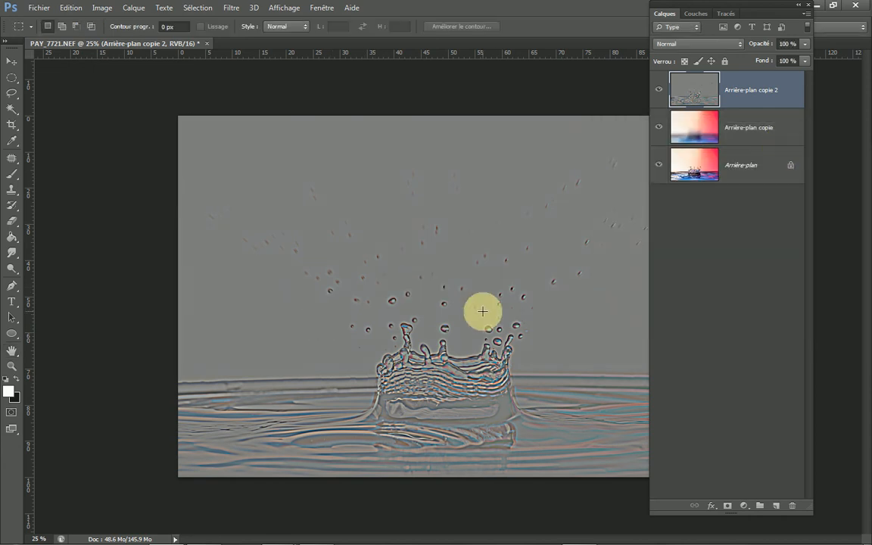
# Step: Try the Incrustation blend mode on the high-pass layer and compare the image with and without that layer
pyautogui.click(700, 44)
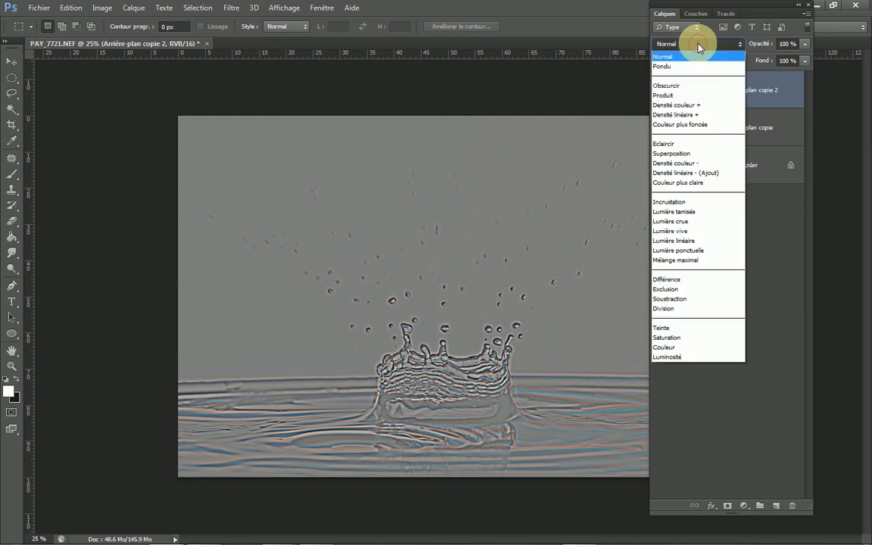
pyautogui.click(670, 201)
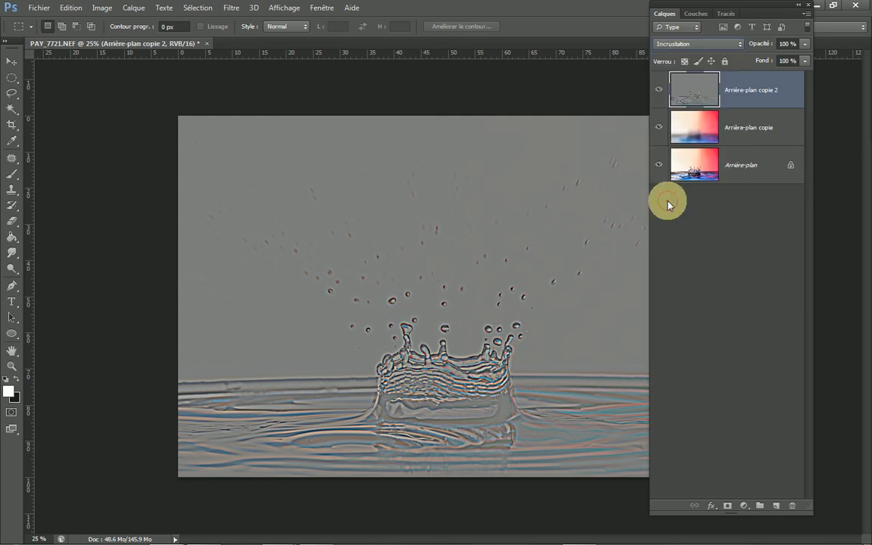
pyautogui.click(659, 91)
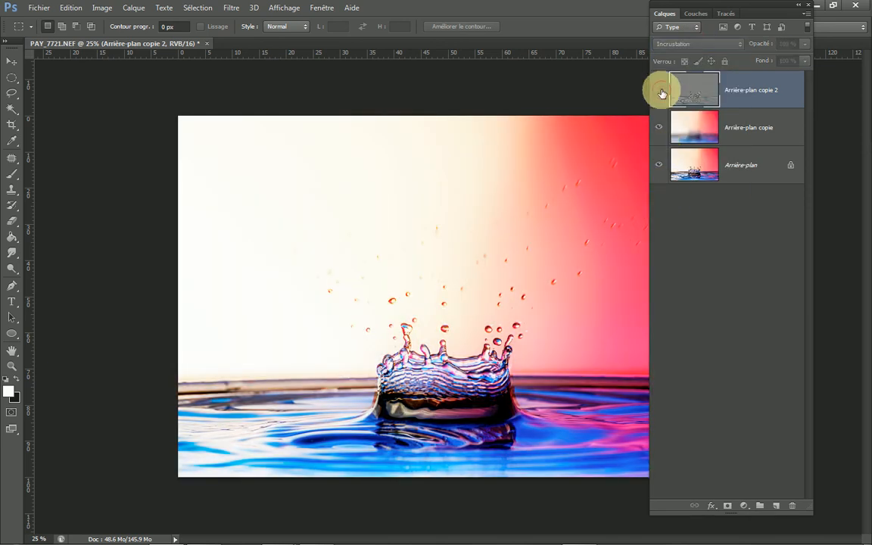
pyautogui.click(661, 92)
pyautogui.click(661, 92)
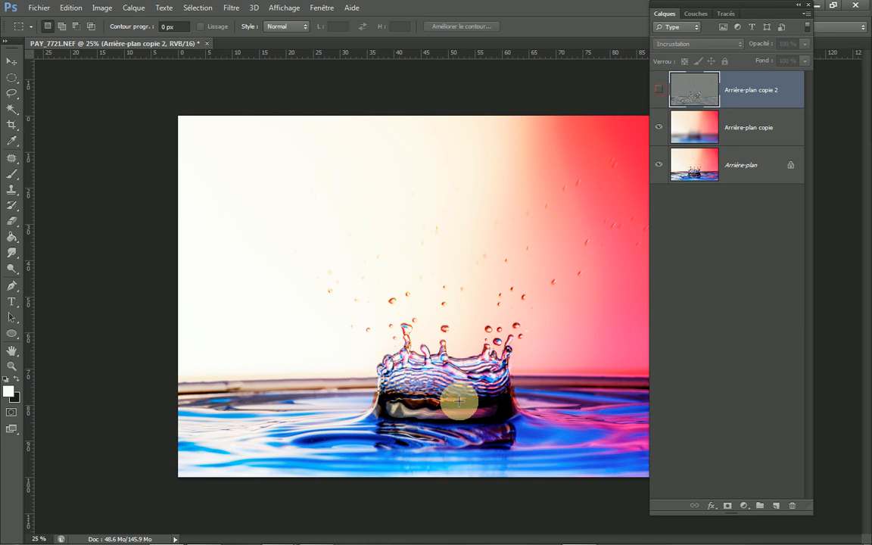
pyautogui.click(660, 89)
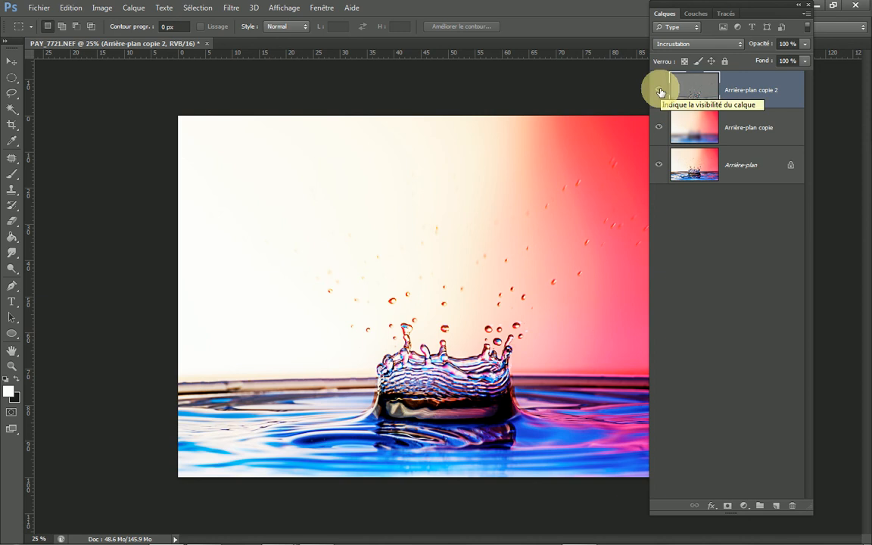
# Step: Set the high-pass layer's blend mode to Lumière tamisée and add a white layer mask to it
pyautogui.click(685, 44)
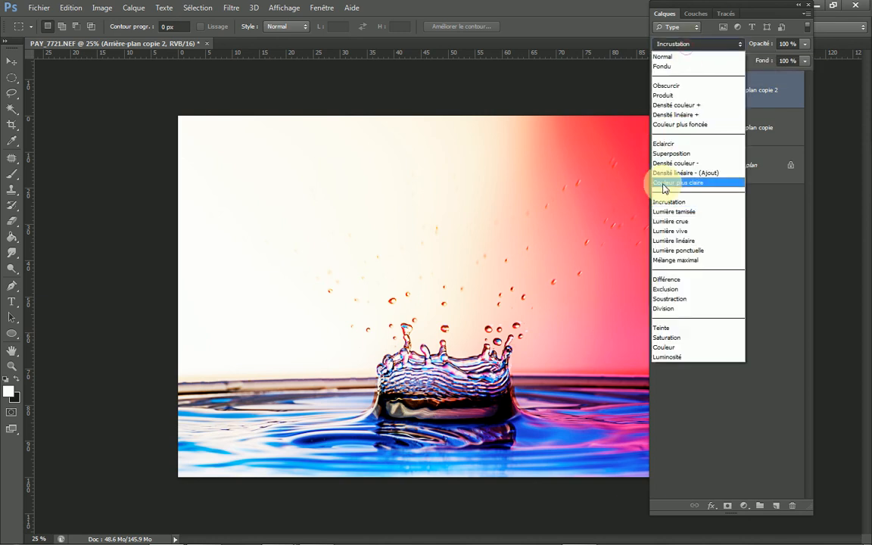
pyautogui.click(667, 212)
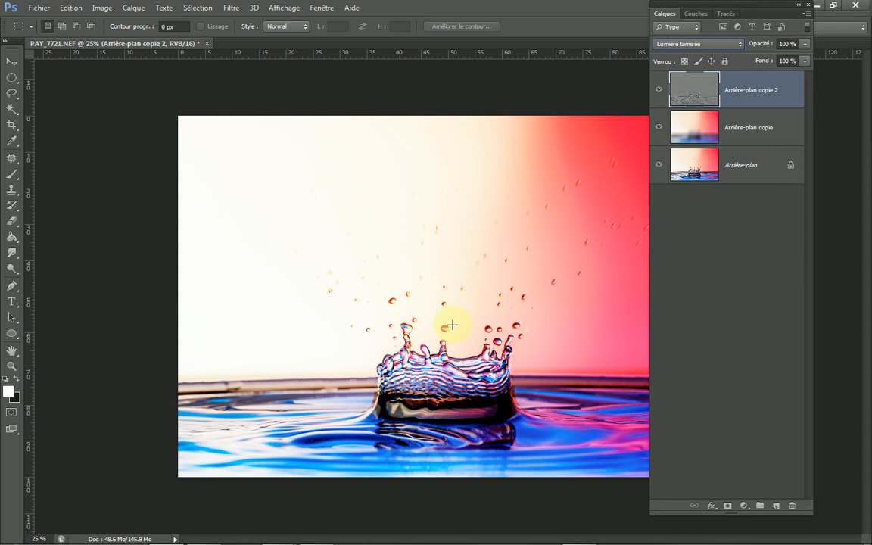
pyautogui.click(660, 92)
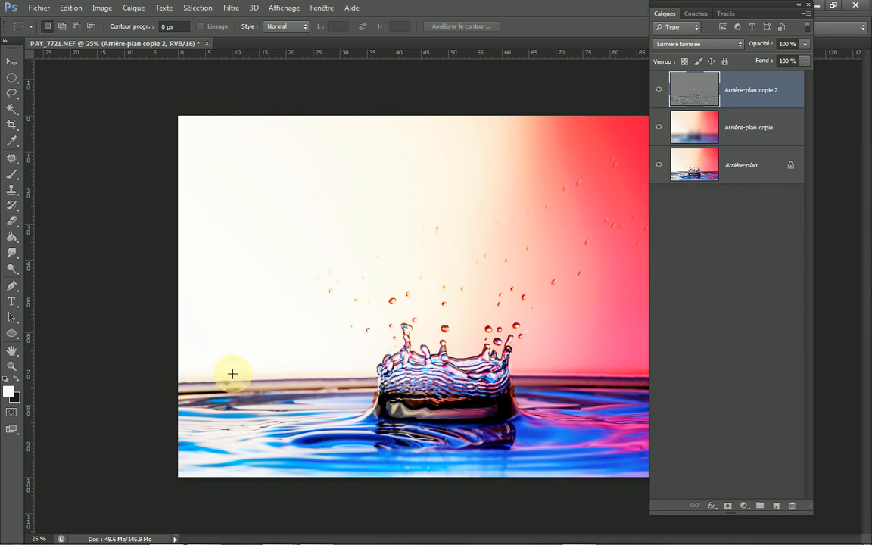
pyautogui.click(726, 506)
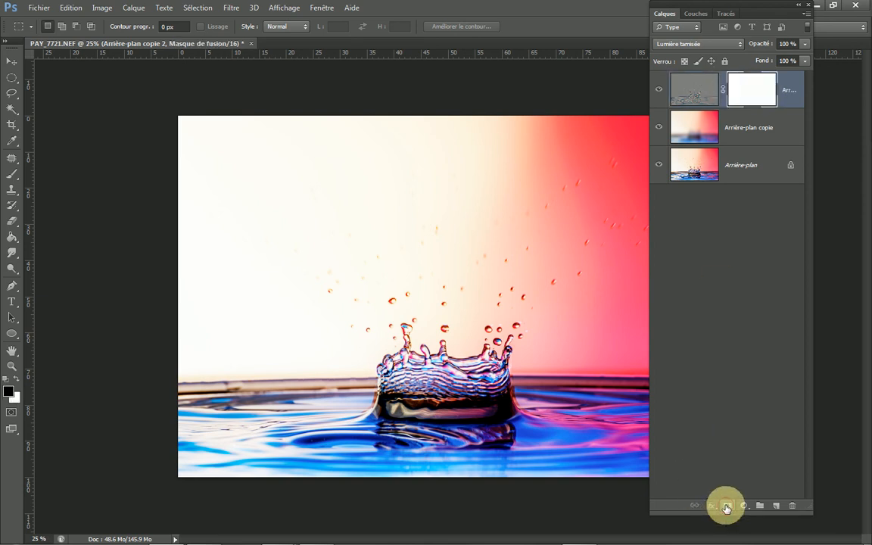
# Step: Prepare a black 200 px brush with 0 % hardness for painting on the high-pass layer's mask
pyautogui.click(8, 381)
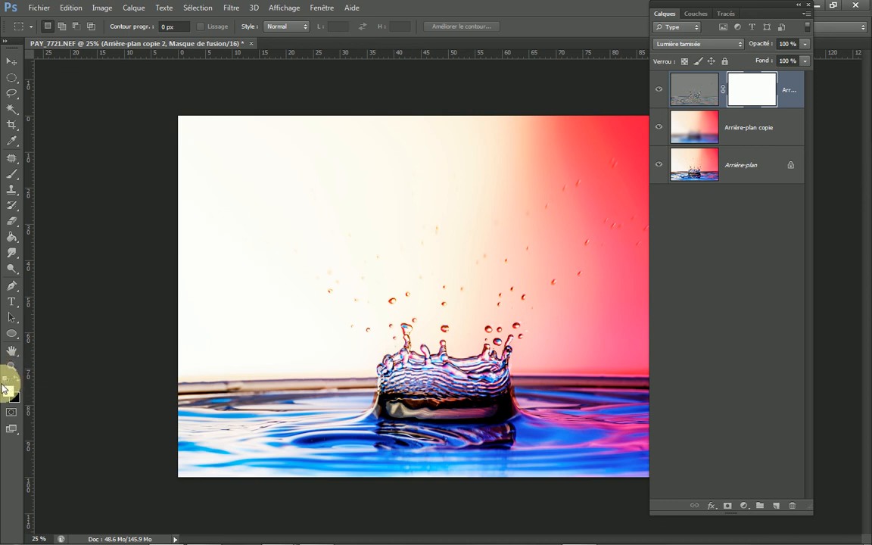
pyautogui.press('x')
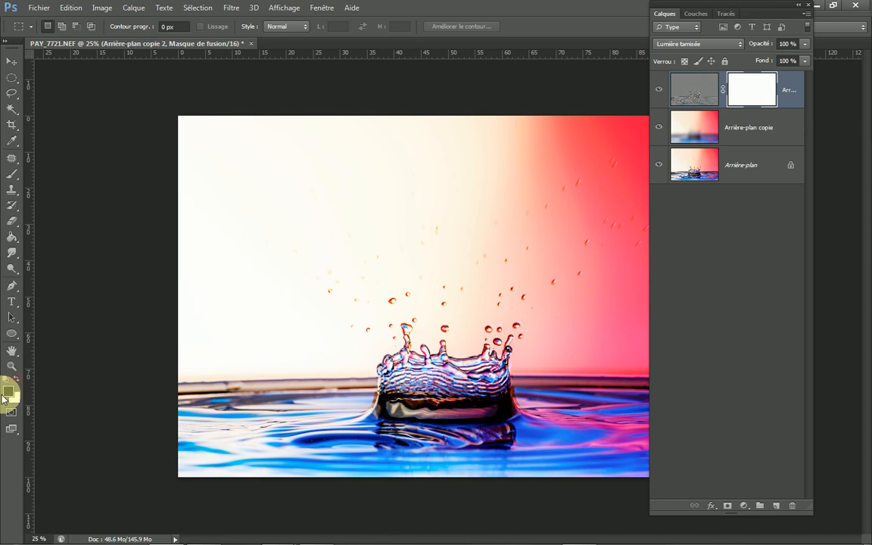
pyautogui.click(11, 175)
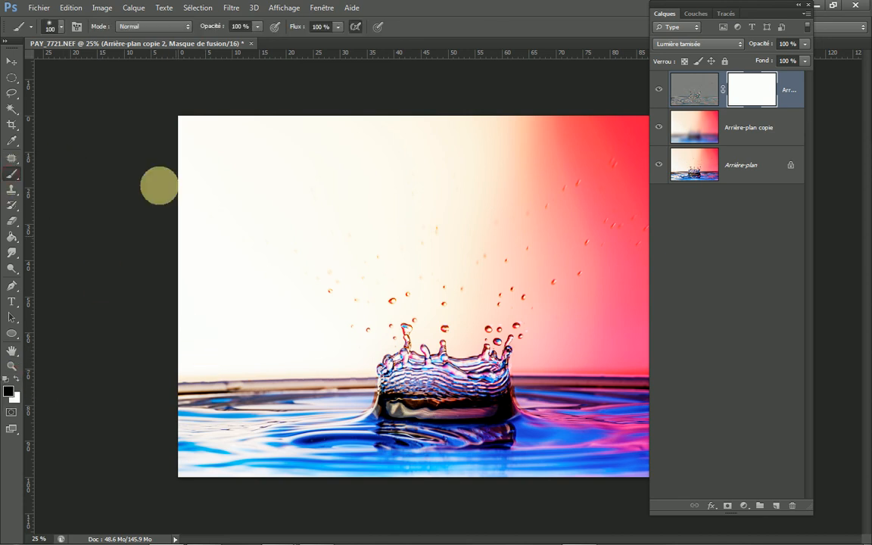
pyautogui.click(61, 27)
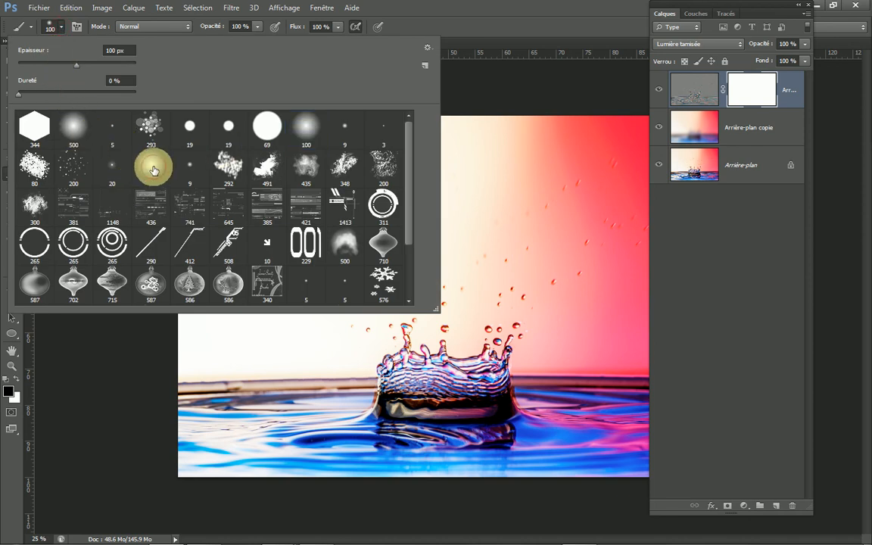
pyautogui.click(483, 99)
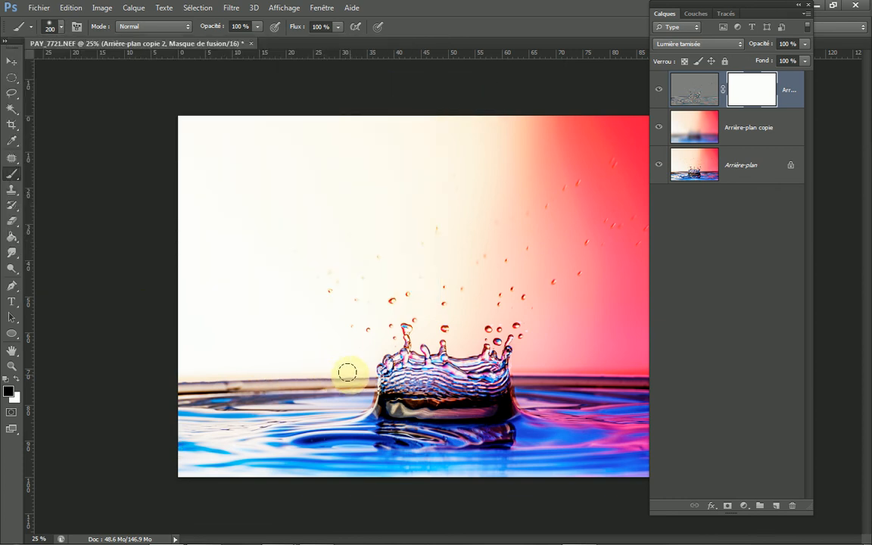
# Step: Paint black on the high-pass layer's mask along the basin rim on both sides of the crown splash
pyautogui.moveTo(348, 375); pyautogui.dragTo(148, 388)
pyautogui.moveTo(334, 383); pyautogui.dragTo(140, 401)
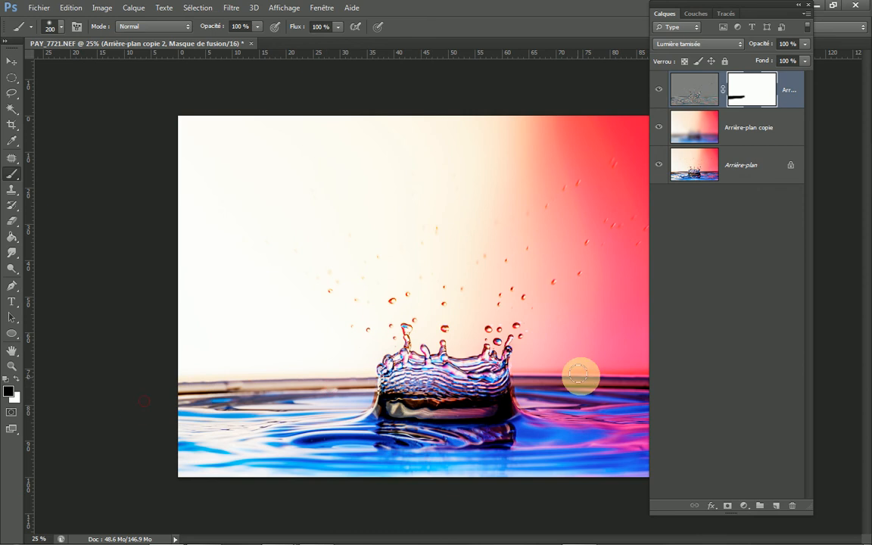
pyautogui.moveTo(529, 372); pyautogui.dragTo(626, 360)
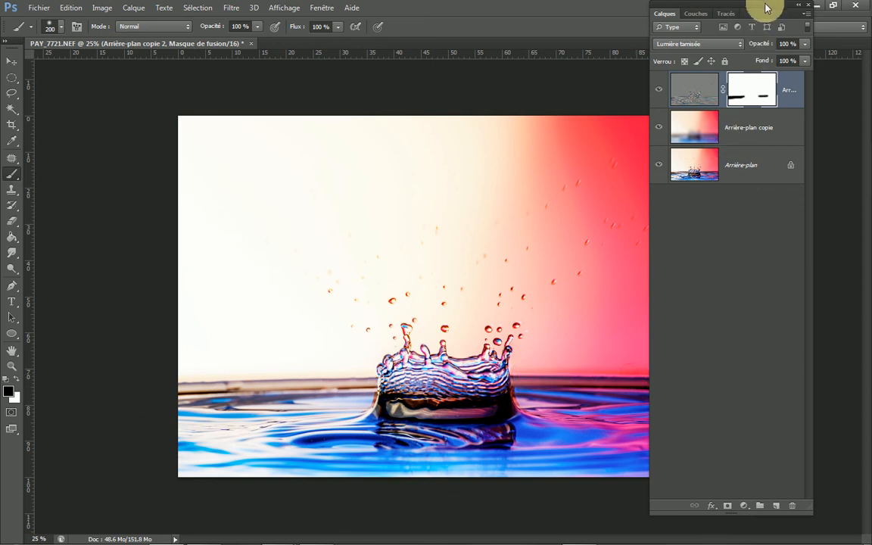
pyautogui.scroll(-4, 182, 260)
pyautogui.scroll(1, 462, 333)
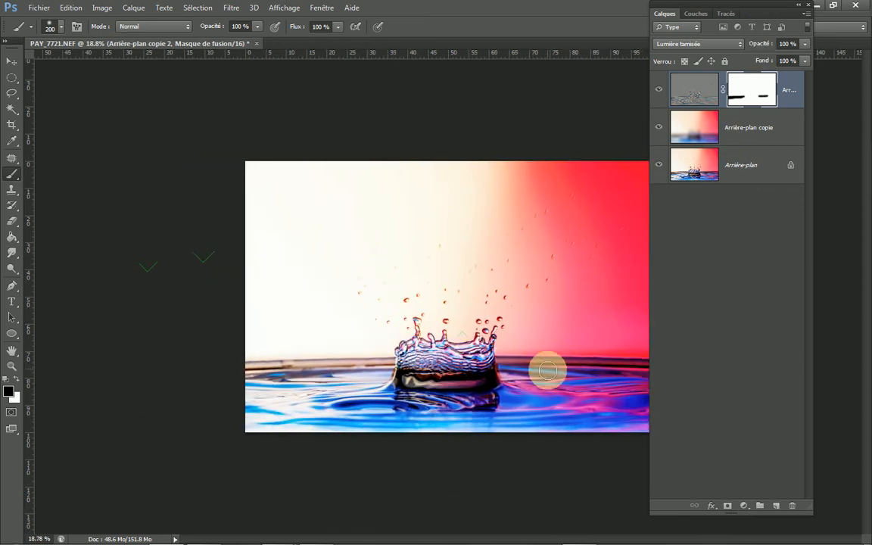
pyautogui.scroll(-1, 495, 339)
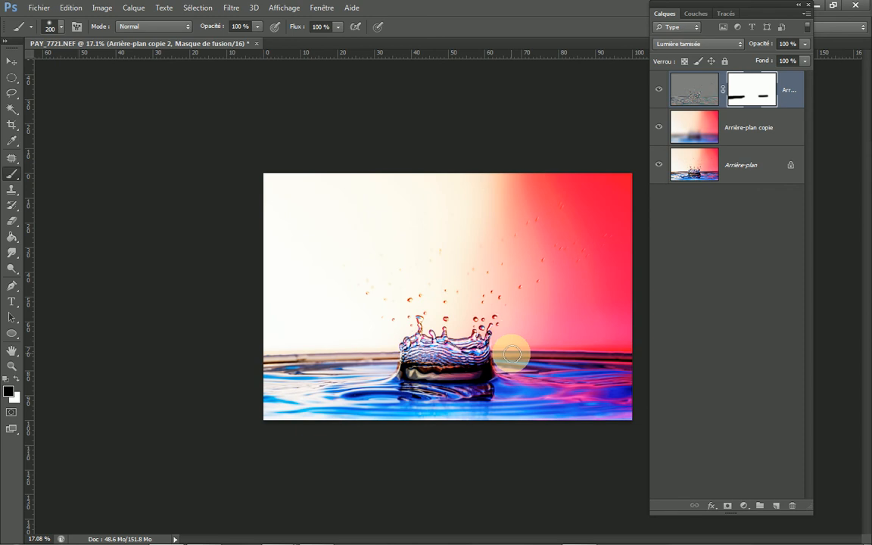
pyautogui.moveTo(574, 353)
pyautogui.mouseDown()
pyautogui.moveTo(634, 353)
pyautogui.moveTo(521, 363)
pyautogui.moveTo(630, 358)
pyautogui.moveTo(528, 351)
pyautogui.moveTo(629, 348)
pyautogui.moveTo(535, 340)
pyautogui.moveTo(595, 343)
pyautogui.mouseUp()
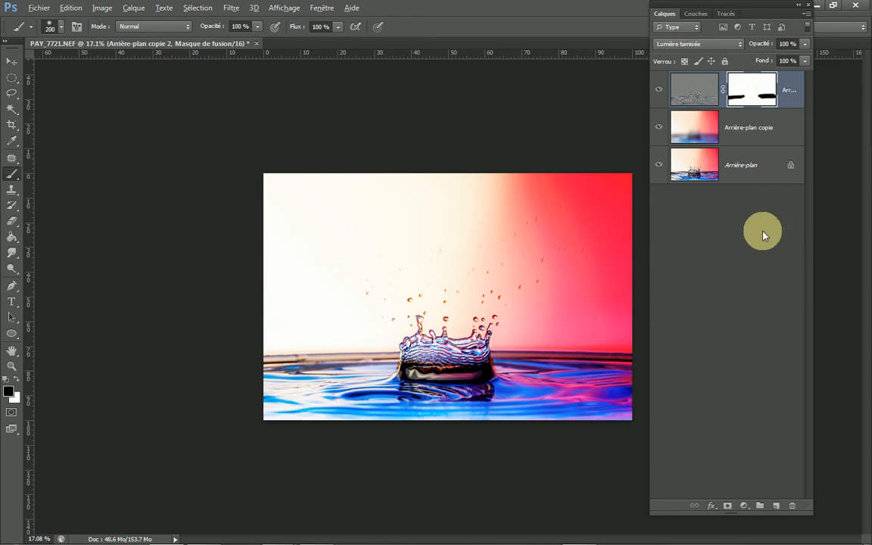
# Step: Display the high-pass layer's mask on its own and thicken the left black band out to the image edge
pyautogui.keyDown('alt'); pyautogui.click(751, 87); pyautogui.keyUp('alt')
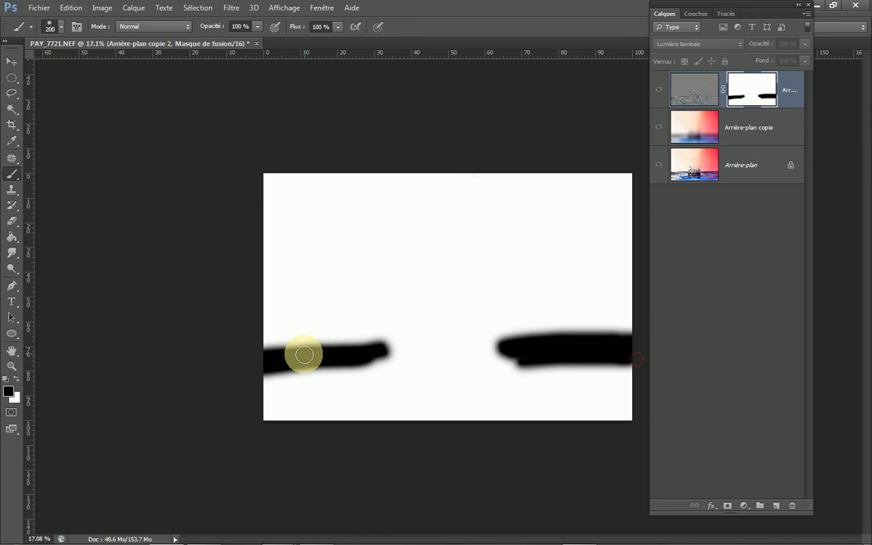
pyautogui.moveTo(294, 354); pyautogui.dragTo(253, 354)
pyautogui.moveTo(323, 361); pyautogui.dragTo(234, 380)
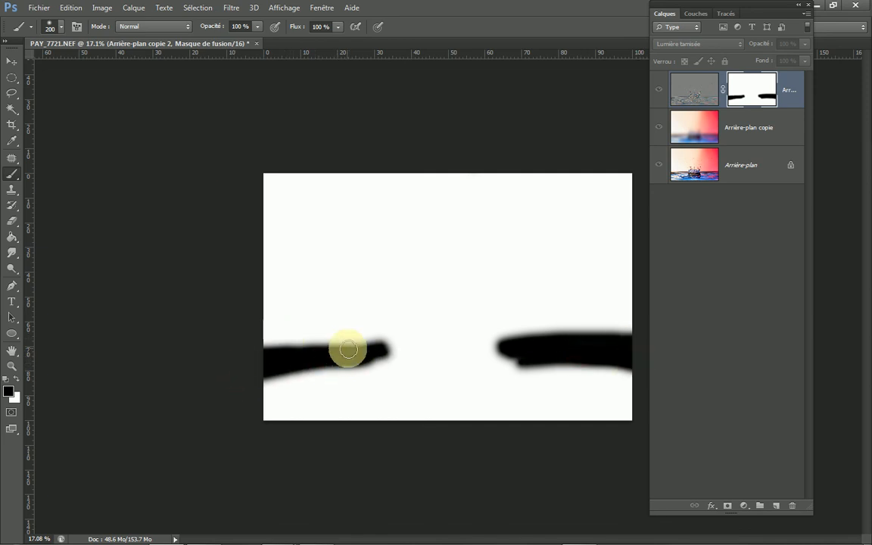
pyautogui.moveTo(355, 347); pyautogui.dragTo(247, 357)
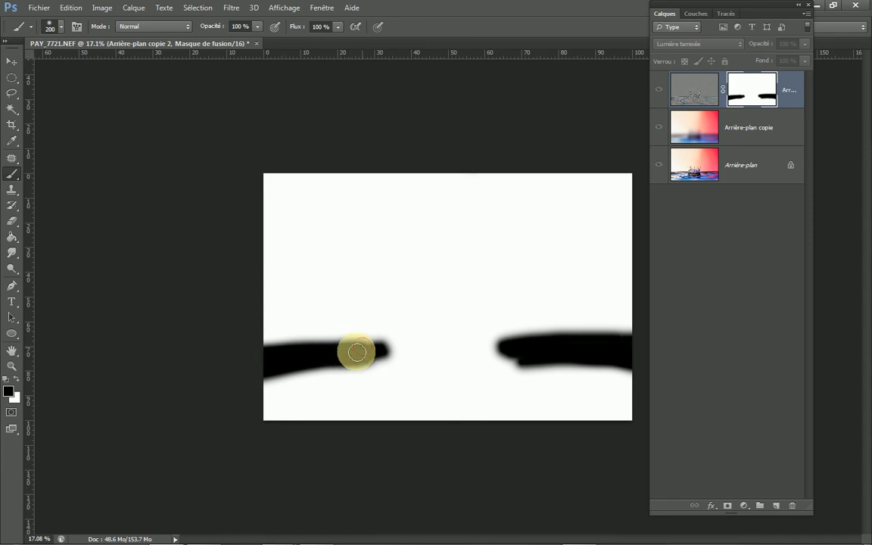
pyautogui.moveTo(357, 352); pyautogui.dragTo(236, 353)
pyautogui.moveTo(302, 345)
pyautogui.mouseDown()
pyautogui.moveTo(201, 356)
pyautogui.moveTo(374, 351)
pyautogui.moveTo(201, 355)
pyautogui.mouseUp()
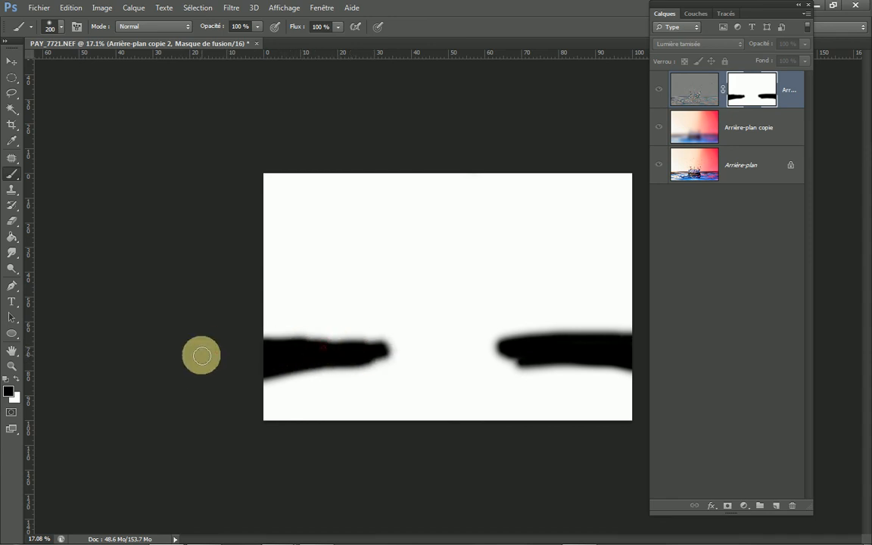
# Step: Return to the normal image view, flatten the image, and close the document with its changes saved
pyautogui.click(695, 100)
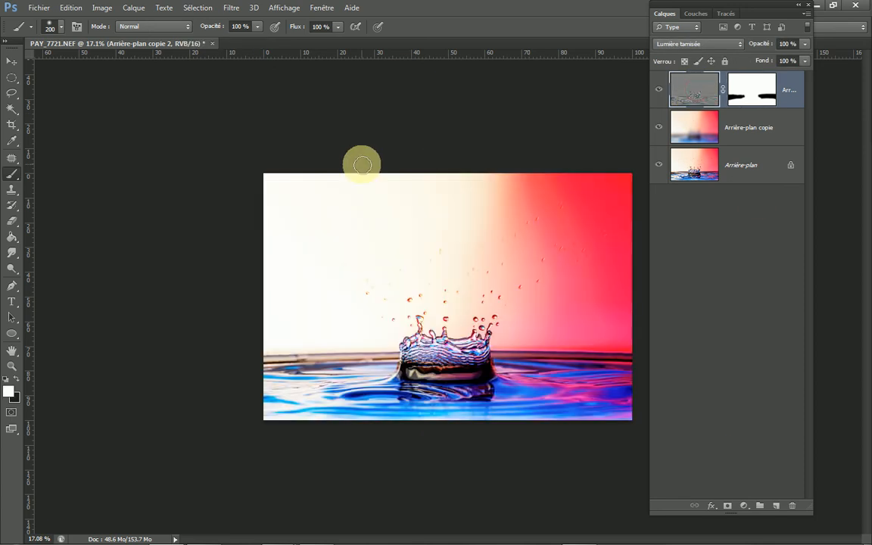
pyautogui.rightClick(771, 166)
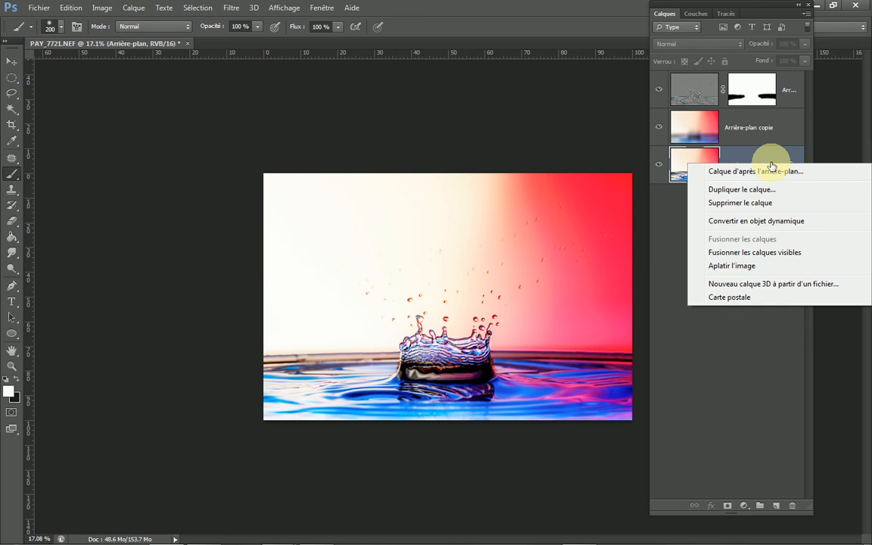
pyautogui.click(747, 266)
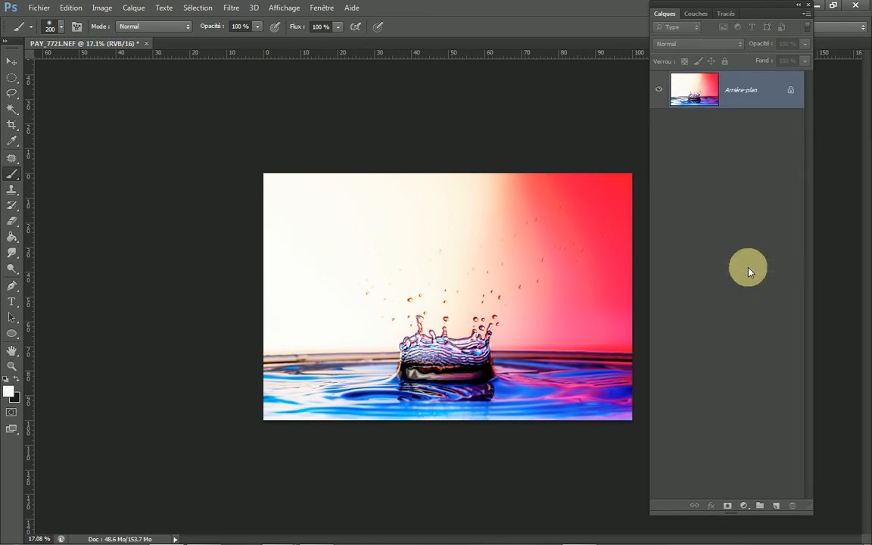
pyautogui.click(147, 44)
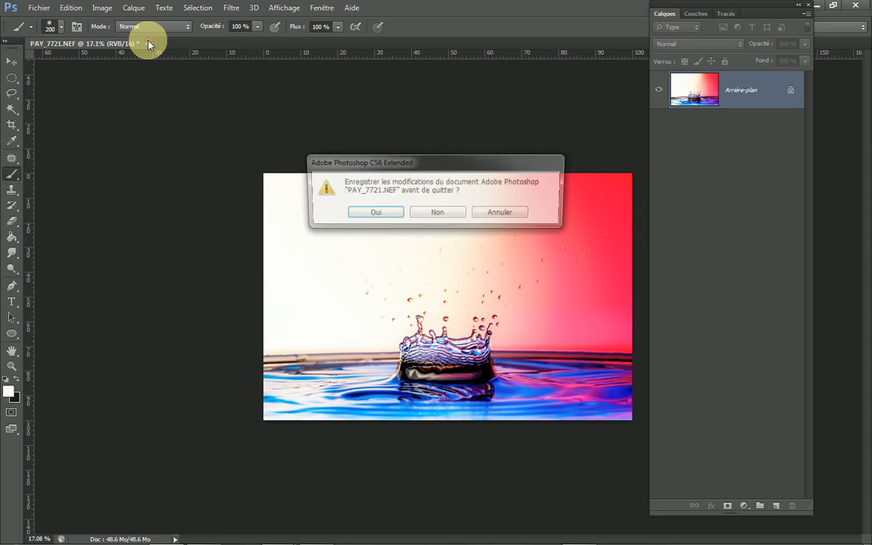
pyautogui.click(377, 217)
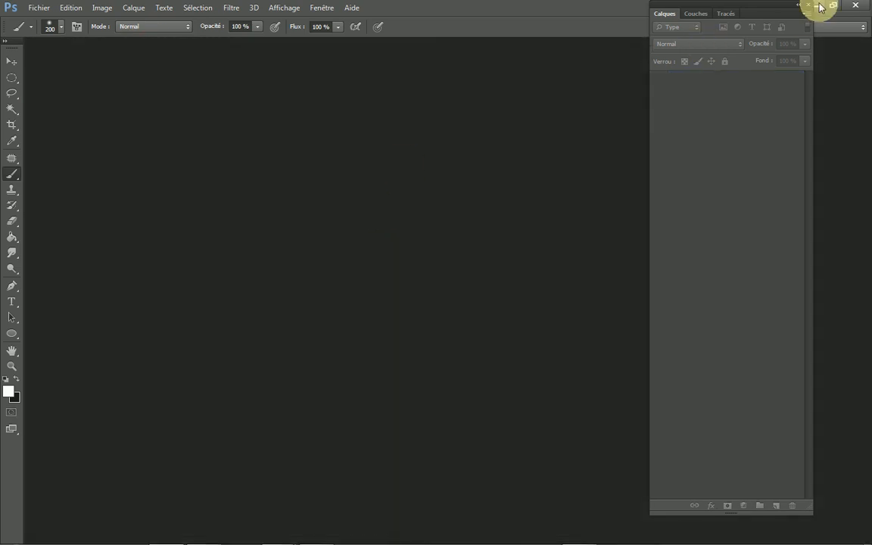
# Step: Switch to Lightroom and give PAY_7721-Modifier.psd the blue colour label
pyautogui.click(820, 7)
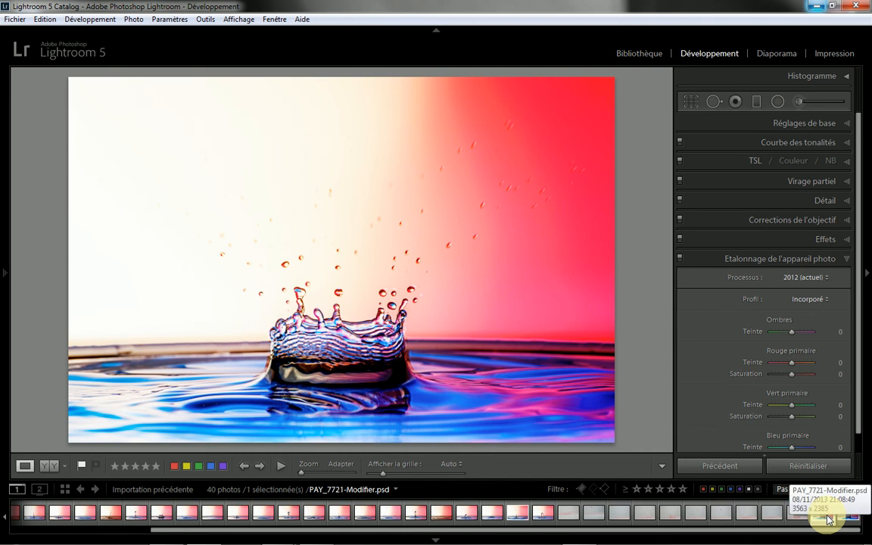
pyautogui.click(211, 467)
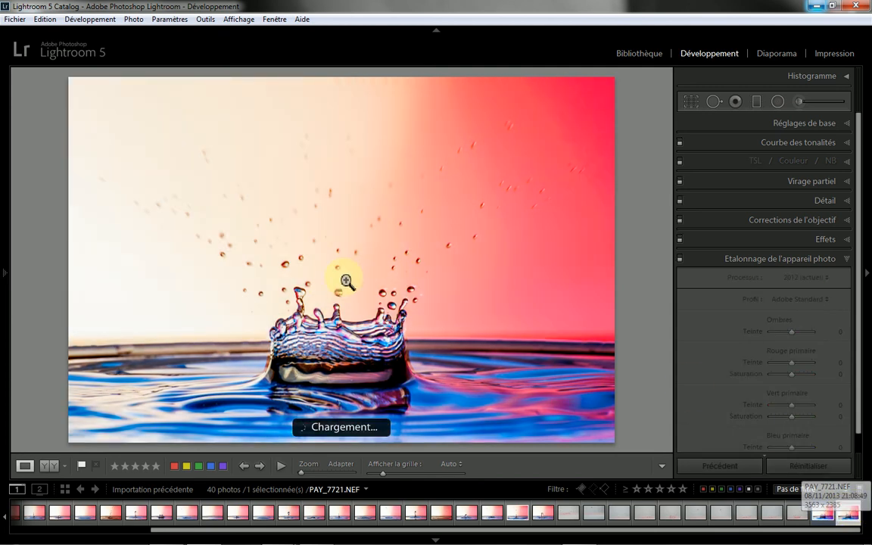
# Step: Compare PAY_7721.NEF before and after development, and view it side by side with PAY_7721-Modifier.psd in the Library
pyautogui.click(53, 466)
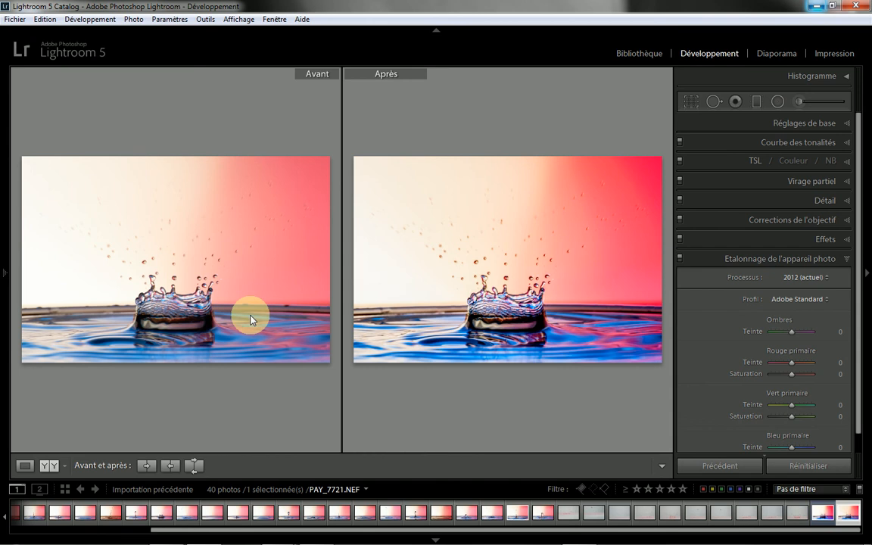
pyautogui.click(825, 515)
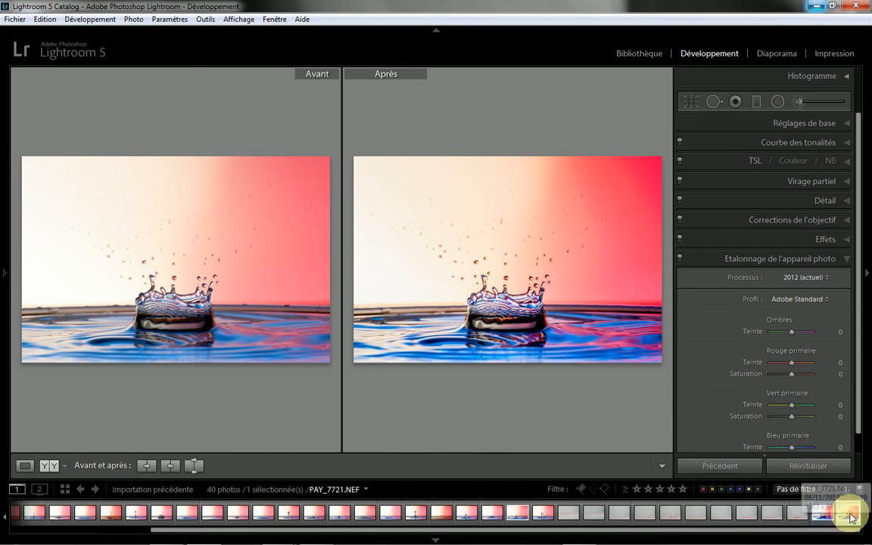
pyautogui.keyDown('ctrl'); pyautogui.click(849, 516); pyautogui.keyUp('ctrl')
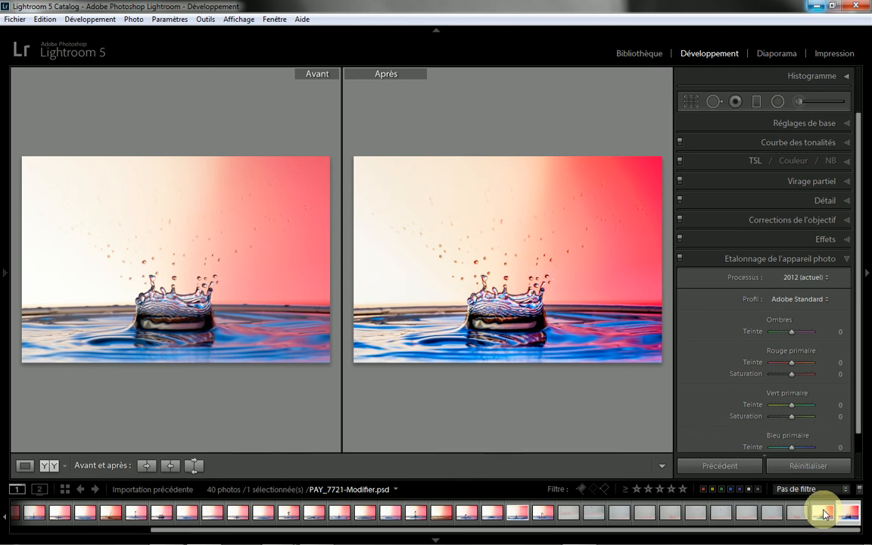
pyautogui.click(65, 490)
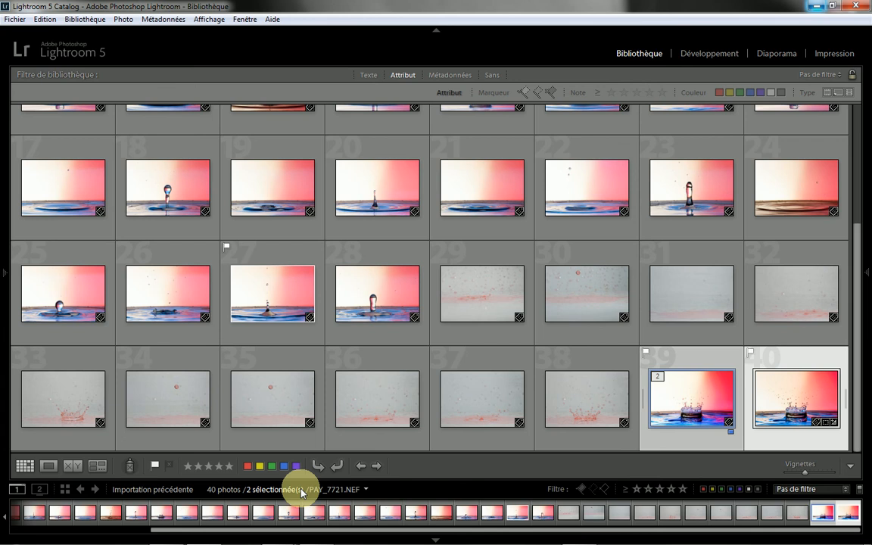
pyautogui.click(97, 467)
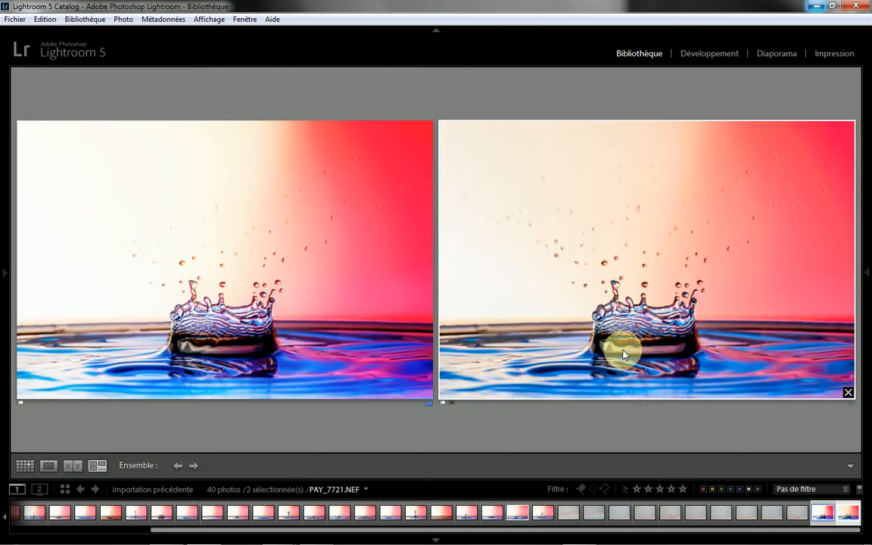
pyautogui.moveTo(421, 407)
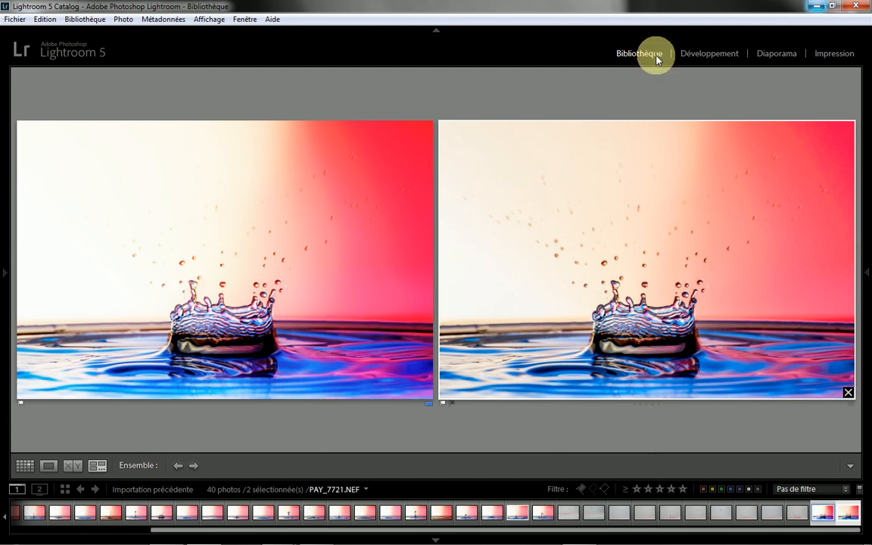
# Step: Show PAY_7721-Modifier.psd alone in the Développement module and set its post-crop vignette Gain to −21
pyautogui.click(706, 54)
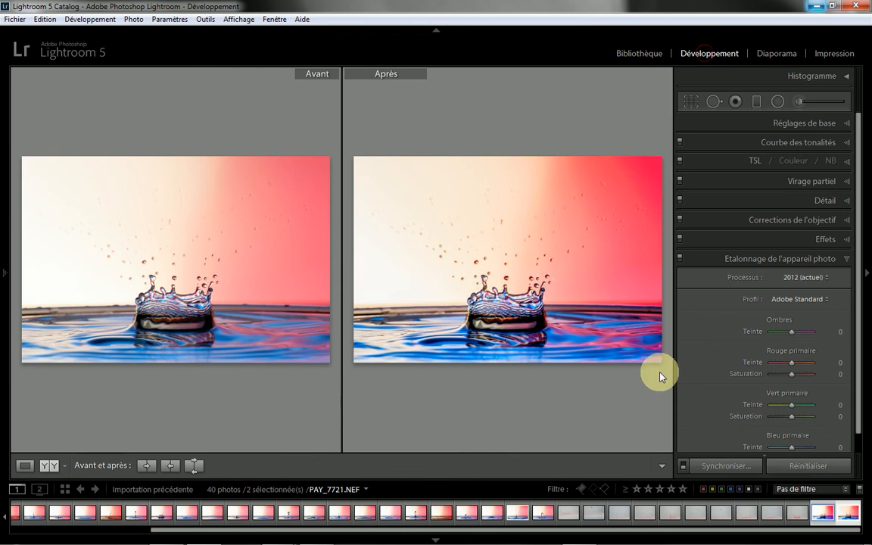
pyautogui.click(819, 512)
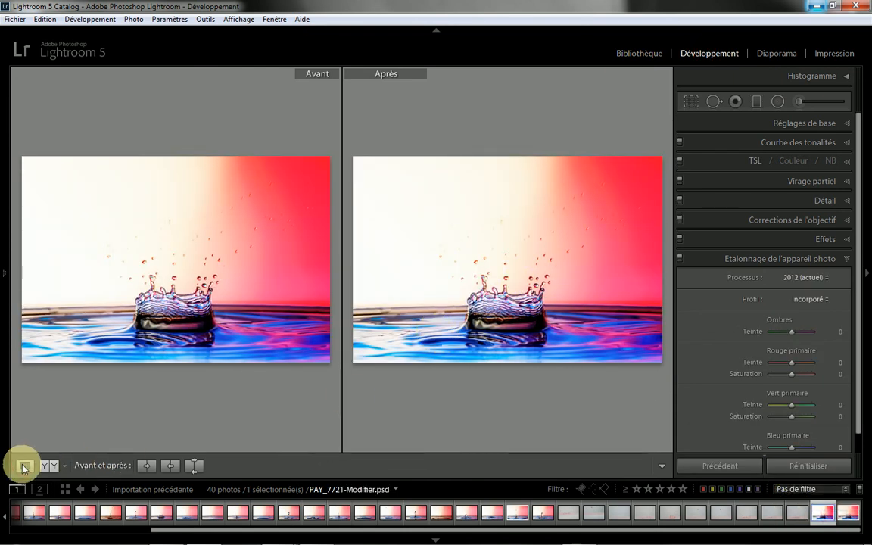
pyautogui.click(25, 466)
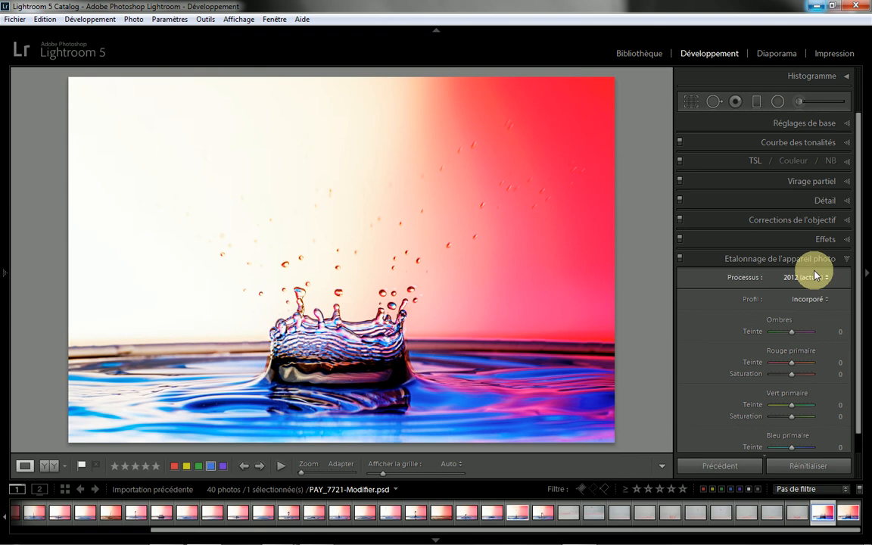
pyautogui.click(843, 239)
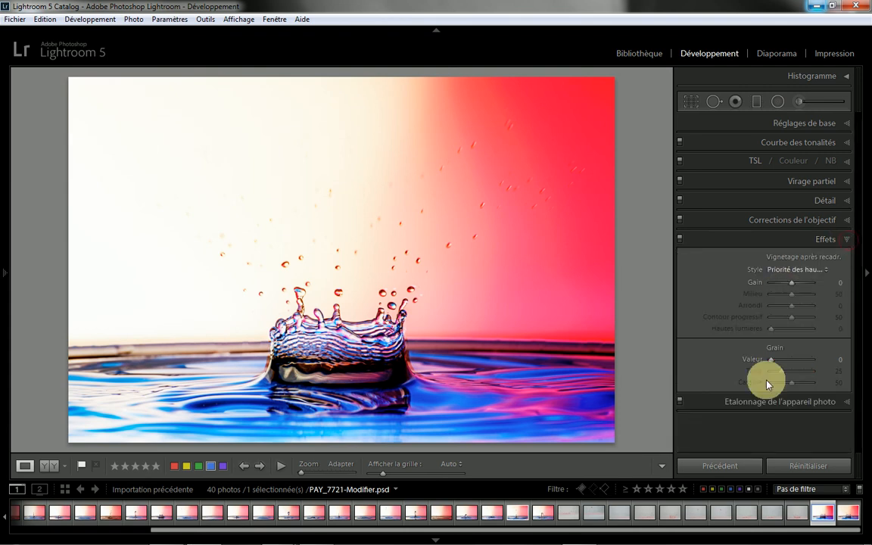
pyautogui.click(791, 285)
pyautogui.moveTo(792, 288); pyautogui.dragTo(788, 287)
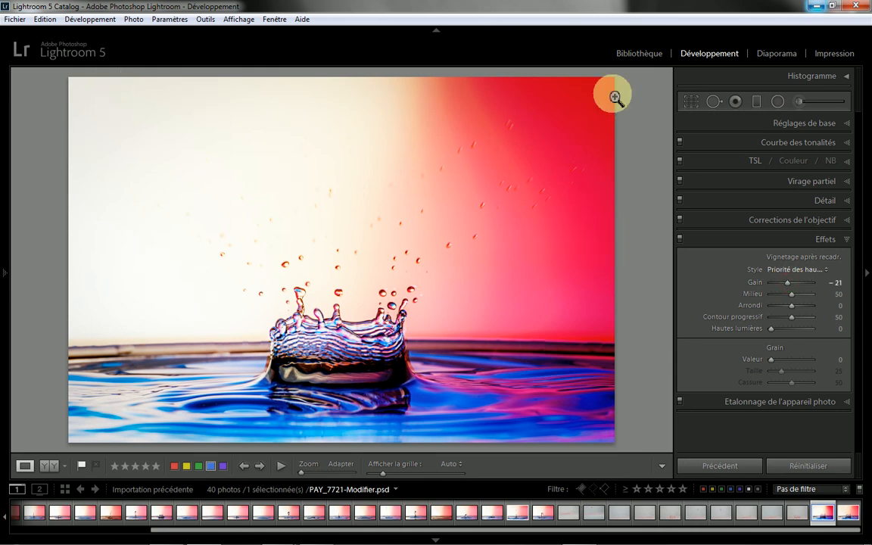
# Step: Add a graduated filter along the photo's left edge with Température 29 and Exposition 0.00, and shift it inward
pyautogui.click(755, 106)
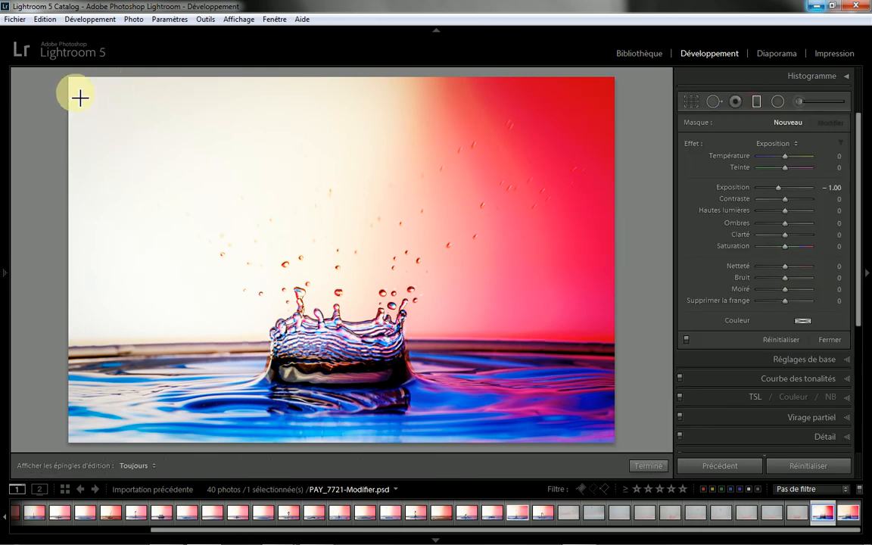
pyautogui.moveTo(59, 112); pyautogui.dragTo(105, 114)
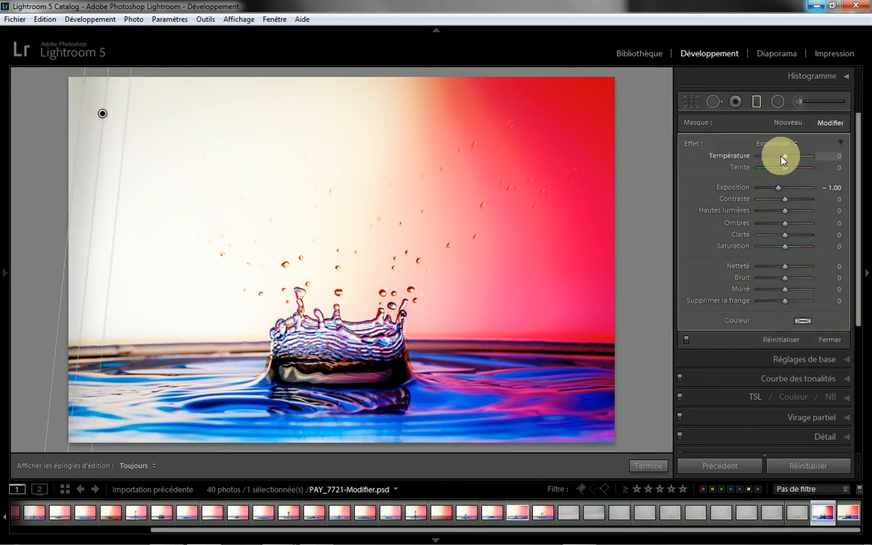
pyautogui.moveTo(785, 159); pyautogui.dragTo(793, 159)
pyautogui.moveTo(104, 116); pyautogui.dragTo(143, 114)
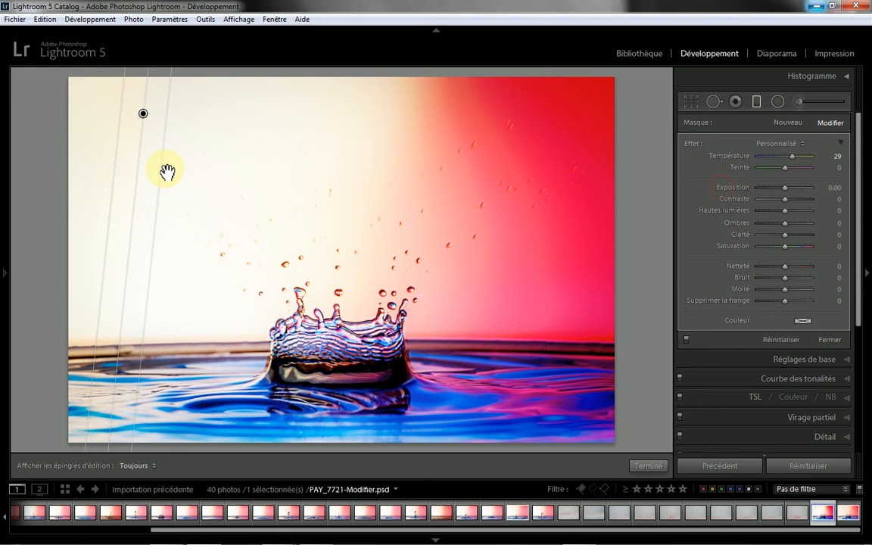
# Step: Widen the left graduated filter's transition, shift it further into the photo and tilt it diagonally toward the upper-left corner
pyautogui.moveTo(167, 173); pyautogui.dragTo(214, 175)
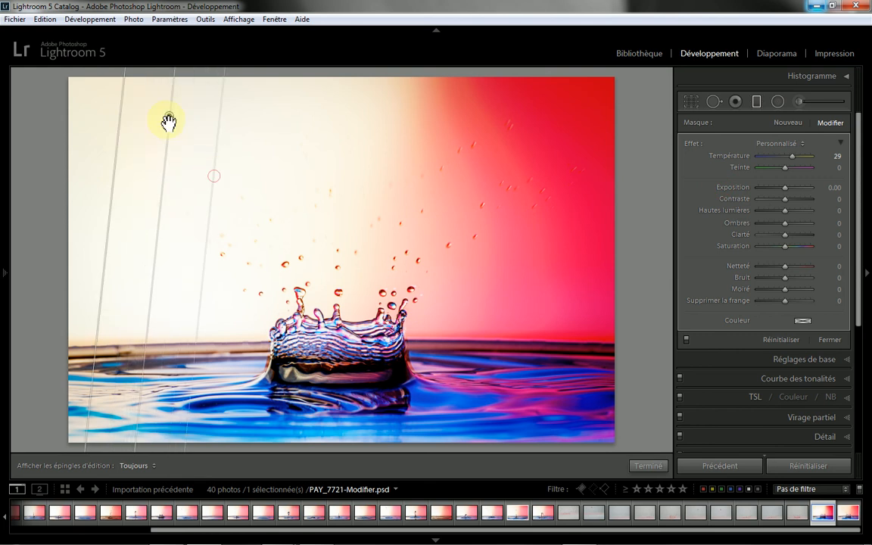
pyautogui.moveTo(168, 119); pyautogui.dragTo(189, 125)
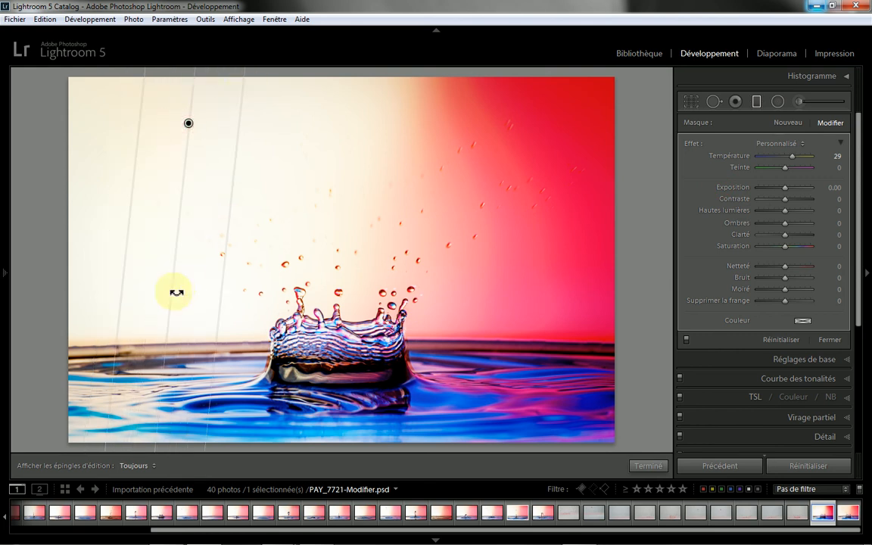
pyautogui.moveTo(176, 292); pyautogui.dragTo(136, 288)
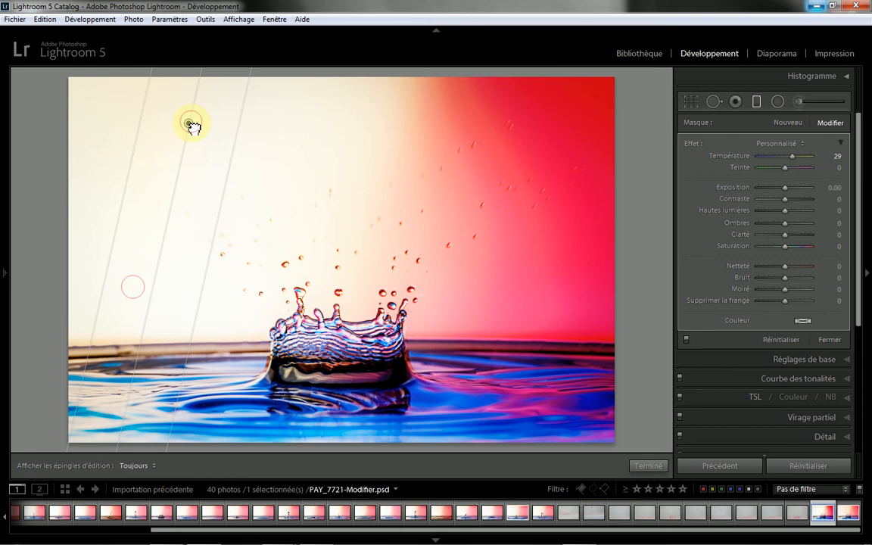
pyautogui.moveTo(194, 125); pyautogui.dragTo(213, 167)
pyautogui.moveTo(169, 341); pyautogui.dragTo(149, 343)
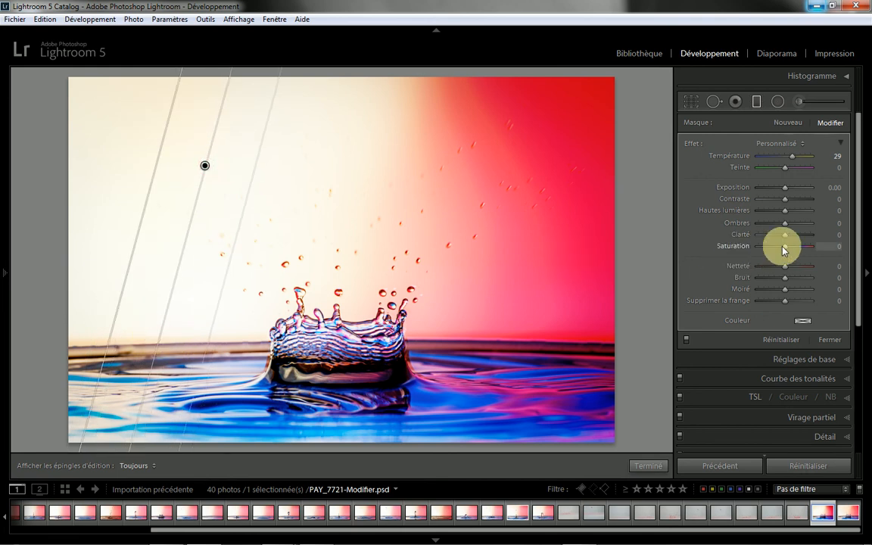
# Step: Set the left graduated filter's Saturation to 20 and Température to 38, and nudge it slightly inward
pyautogui.moveTo(784, 248); pyautogui.dragTo(789, 247)
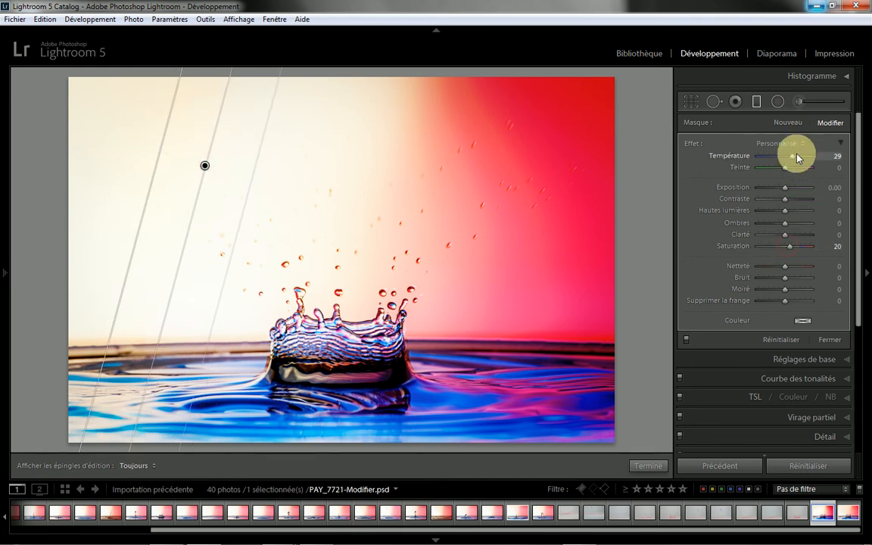
pyautogui.moveTo(796, 159); pyautogui.dragTo(799, 157)
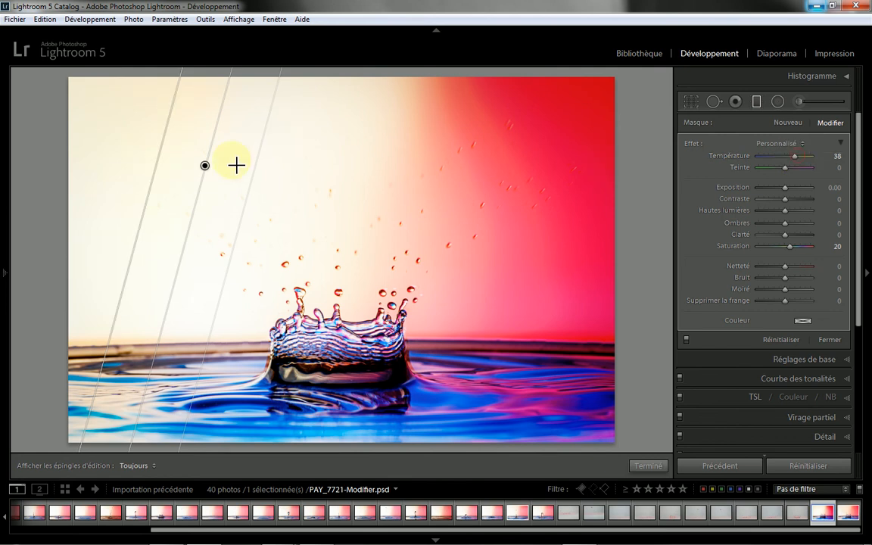
pyautogui.moveTo(205, 167); pyautogui.dragTo(208, 171)
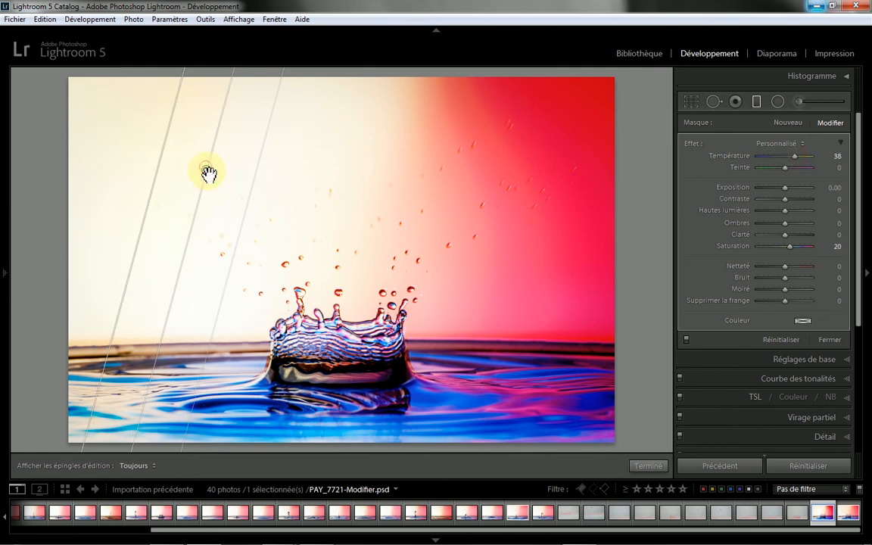
pyautogui.click(788, 123)
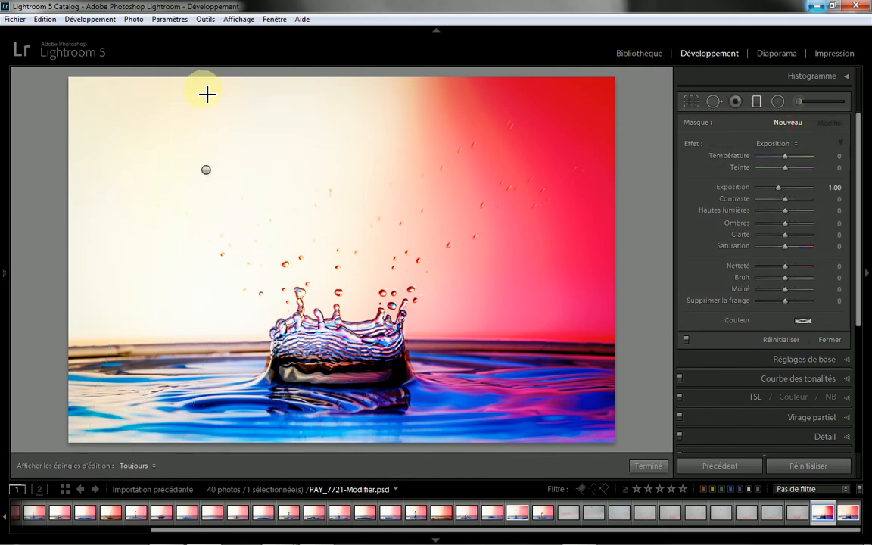
pyautogui.moveTo(229, 87); pyautogui.dragTo(250, 192)
pyautogui.click(235, 137)
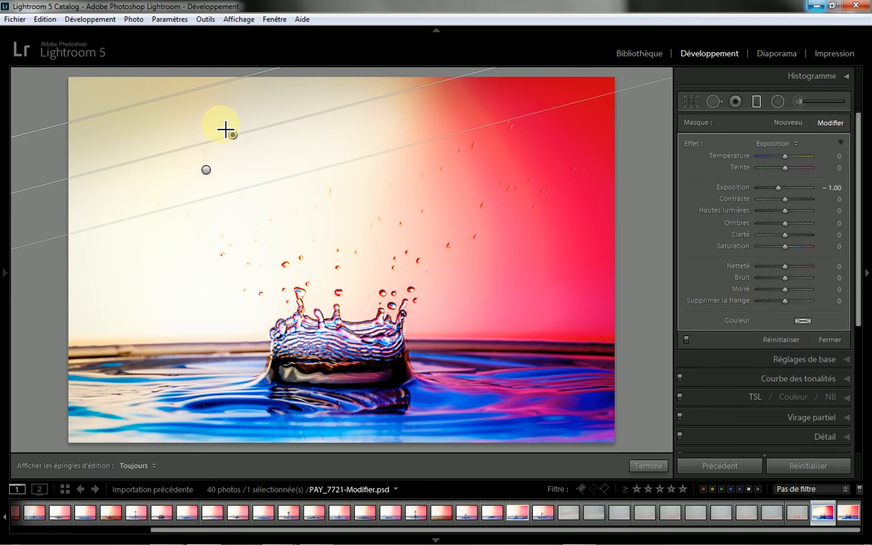
pyautogui.press('Delete')
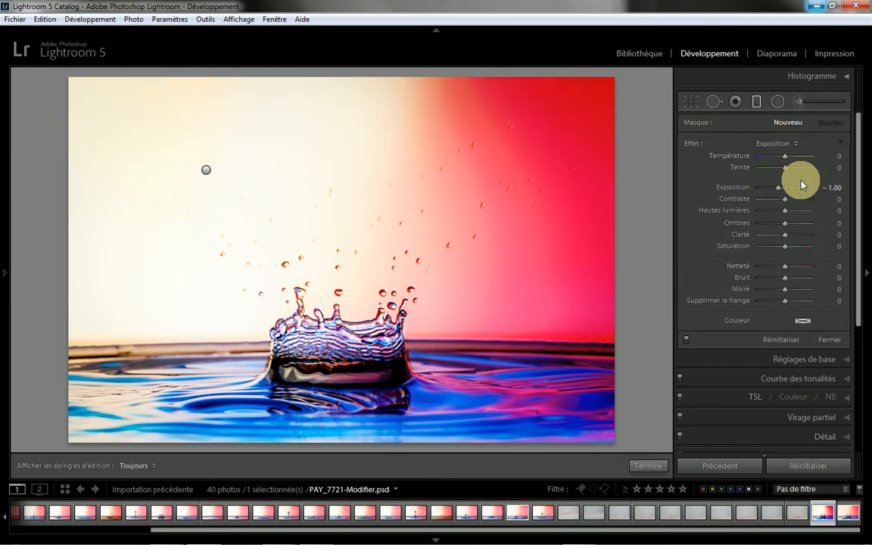
# Step: Add a new graduated filter down from the photo's upper edge with Exposition 0.00, Température 22 and Saturation 36
pyautogui.doubleClick(742, 187)
pyautogui.click(787, 158)
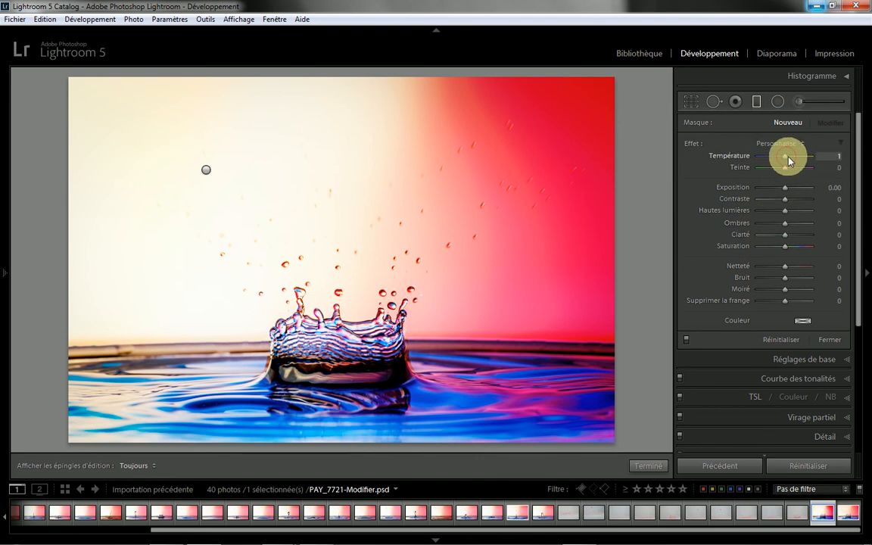
pyautogui.moveTo(788, 159); pyautogui.dragTo(790, 155)
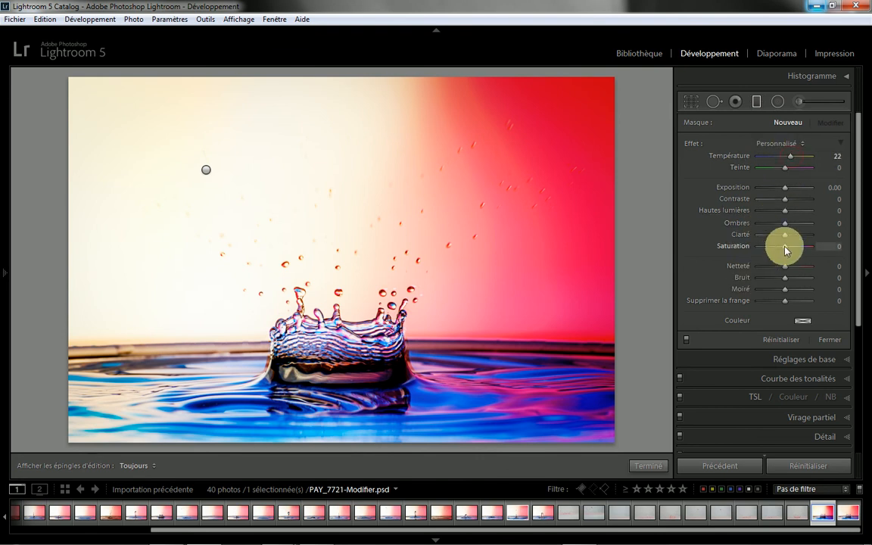
pyautogui.moveTo(785, 247); pyautogui.dragTo(793, 246)
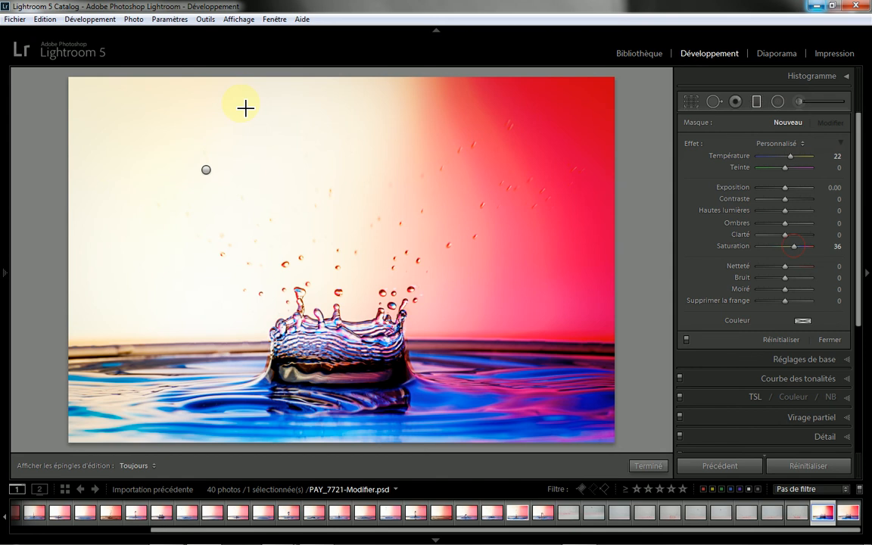
pyautogui.moveTo(245, 110); pyautogui.dragTo(261, 203)
# Step: Tilt the upper graduated filter more steeply across the photo's upper-left corner and shift it toward the centre
pyautogui.moveTo(252, 157); pyautogui.dragTo(272, 156)
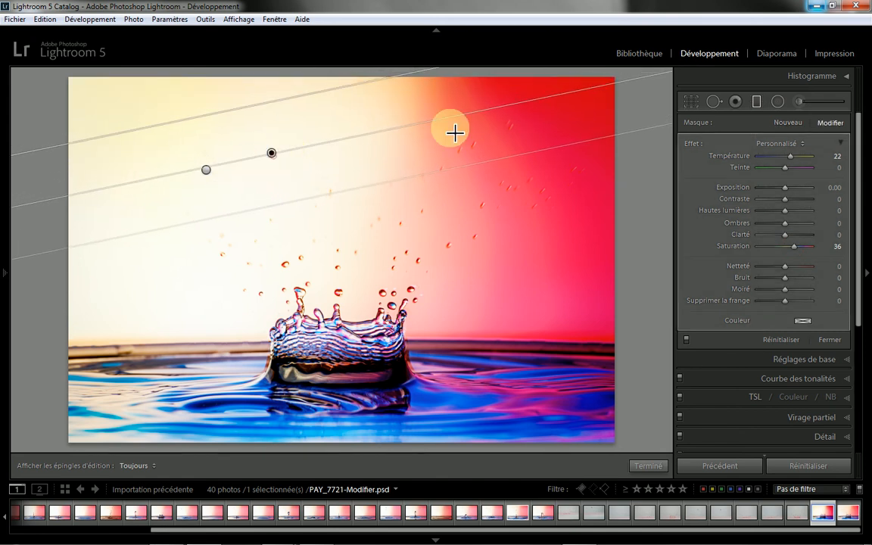
pyautogui.moveTo(524, 93); pyautogui.dragTo(520, 72)
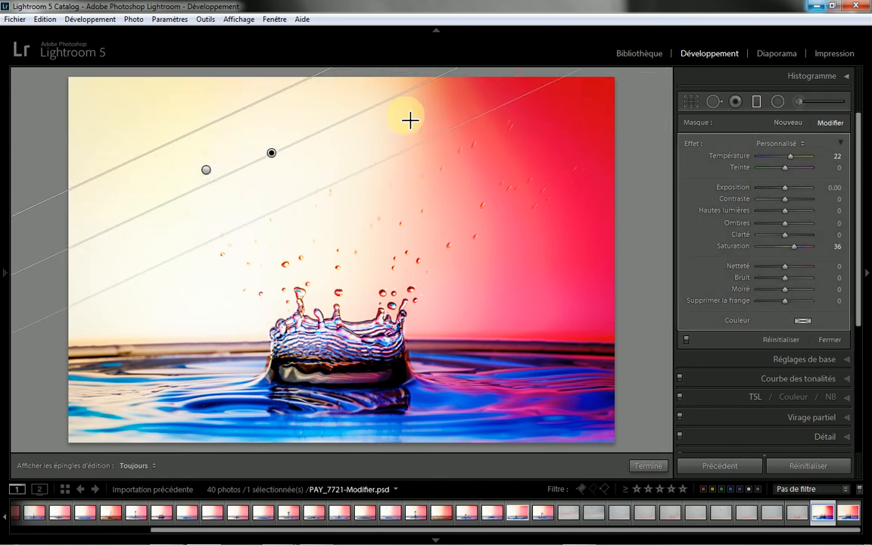
pyautogui.moveTo(278, 157); pyautogui.dragTo(288, 162)
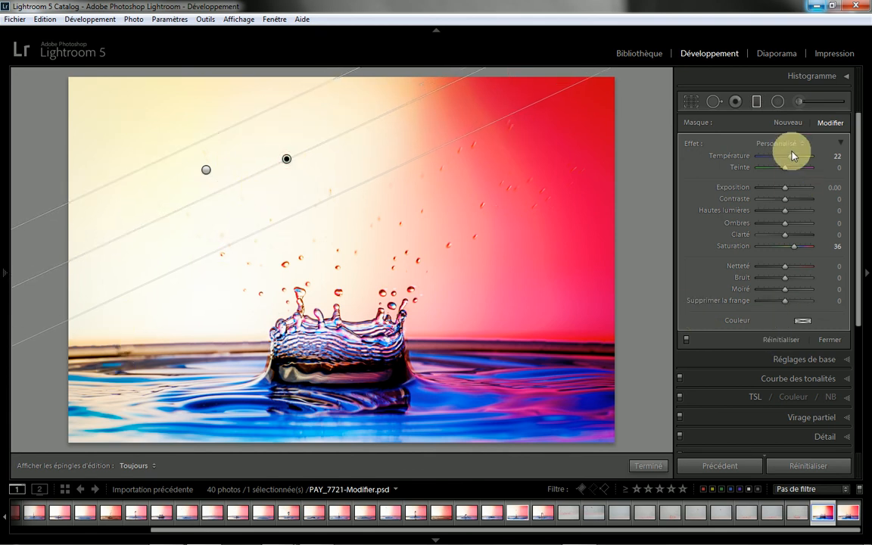
# Step: Add another graduated filter inward from the photo's lower left side with Température 38 and Saturation 47, and finish the filter editing
pyautogui.click(786, 122)
pyautogui.moveTo(146, 319); pyautogui.dragTo(231, 304)
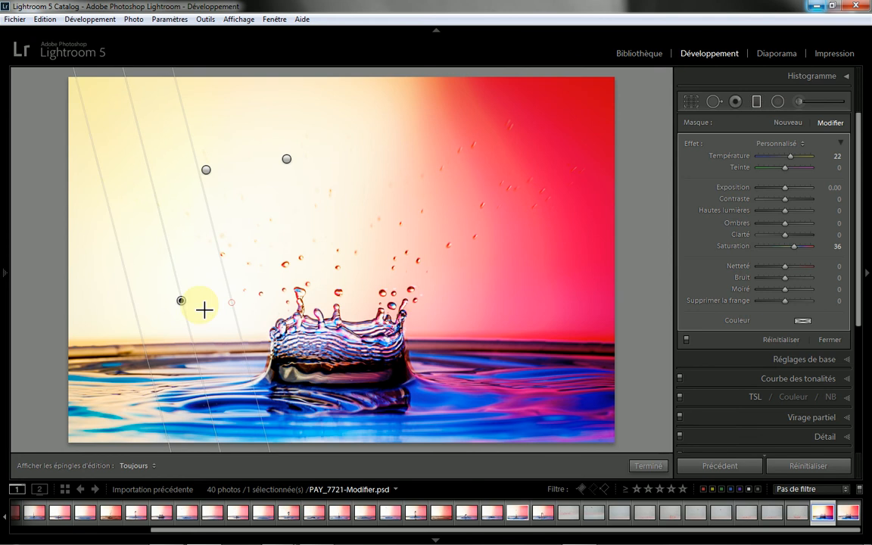
pyautogui.moveTo(791, 161); pyautogui.dragTo(796, 161)
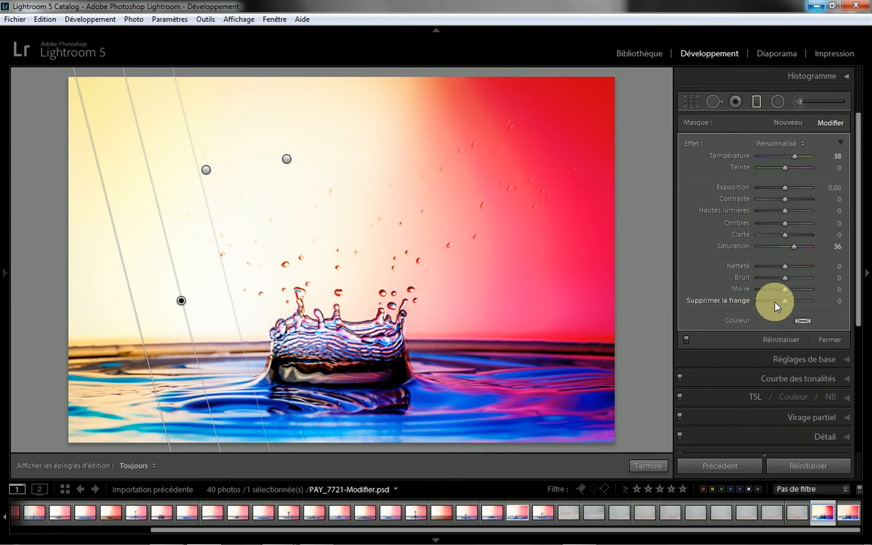
pyautogui.moveTo(784, 252); pyautogui.dragTo(798, 250)
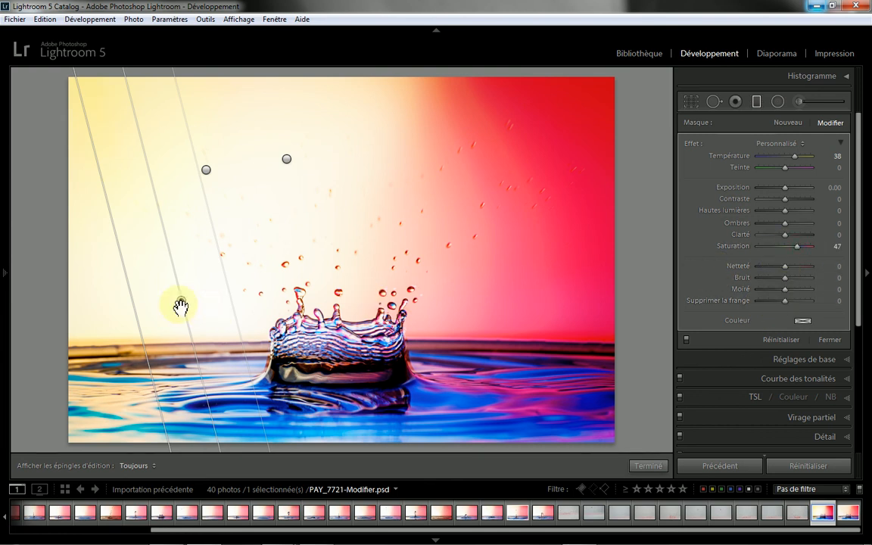
pyautogui.click(641, 466)
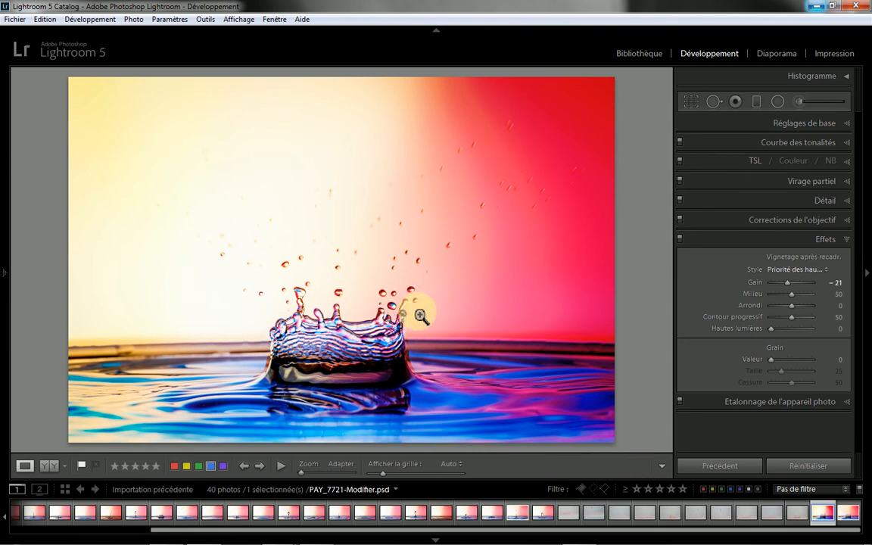
# Step: Compare PAY_7721-Modifier.psd before and after the Lightroom adjustments side by side
pyautogui.click(49, 466)
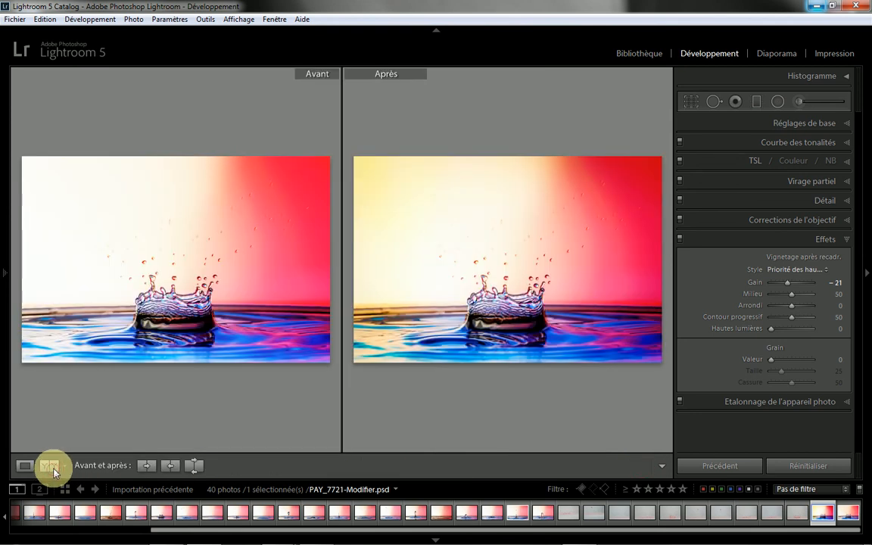